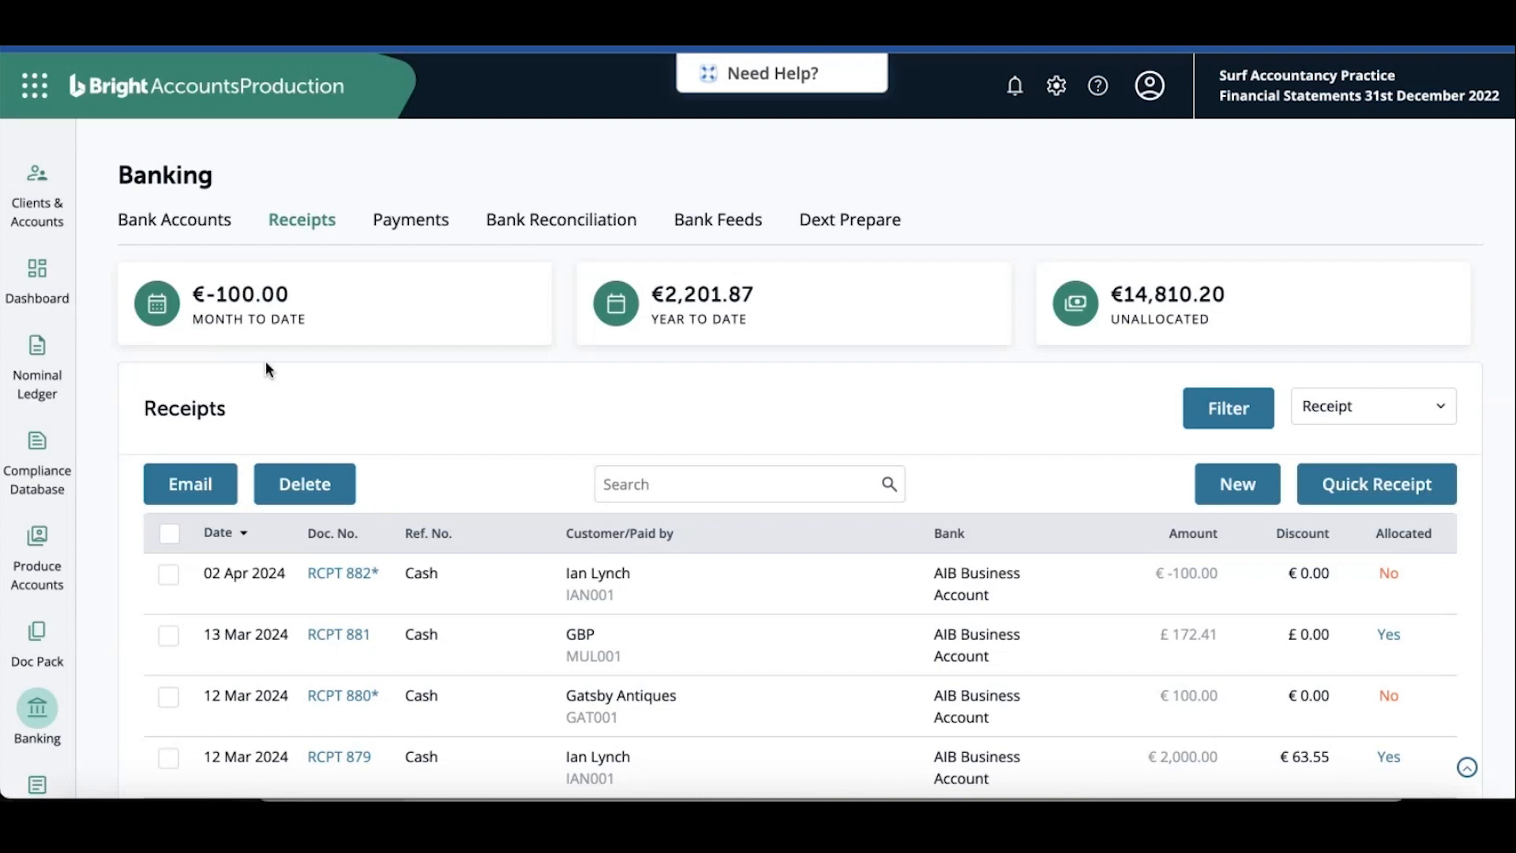
# Switch the receipts list to recurring receipts and start adding a new recurring receipt
pyautogui.click(1412, 414)
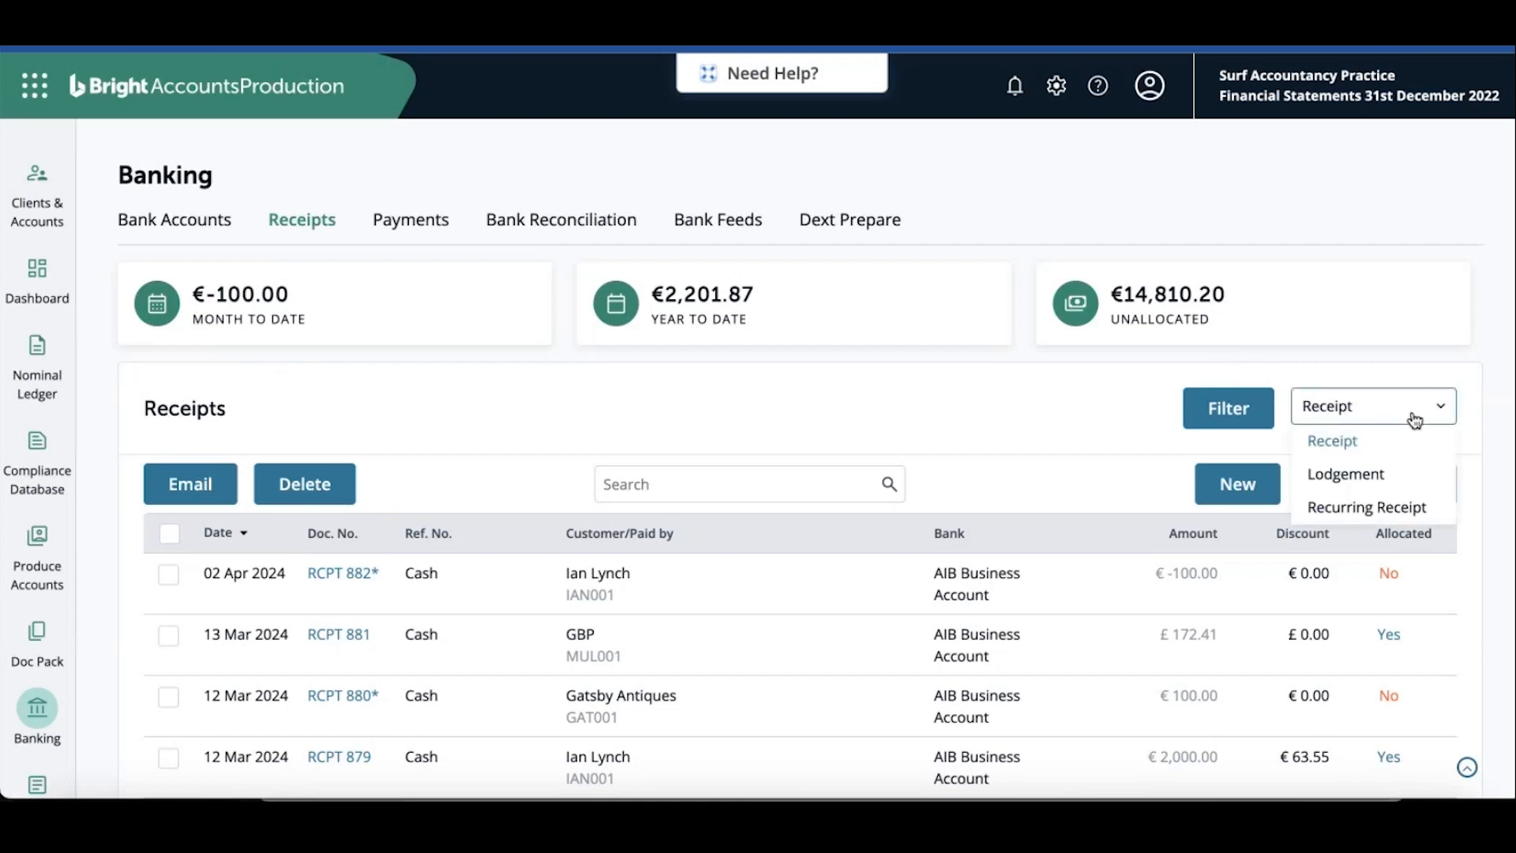
pyautogui.click(1387, 509)
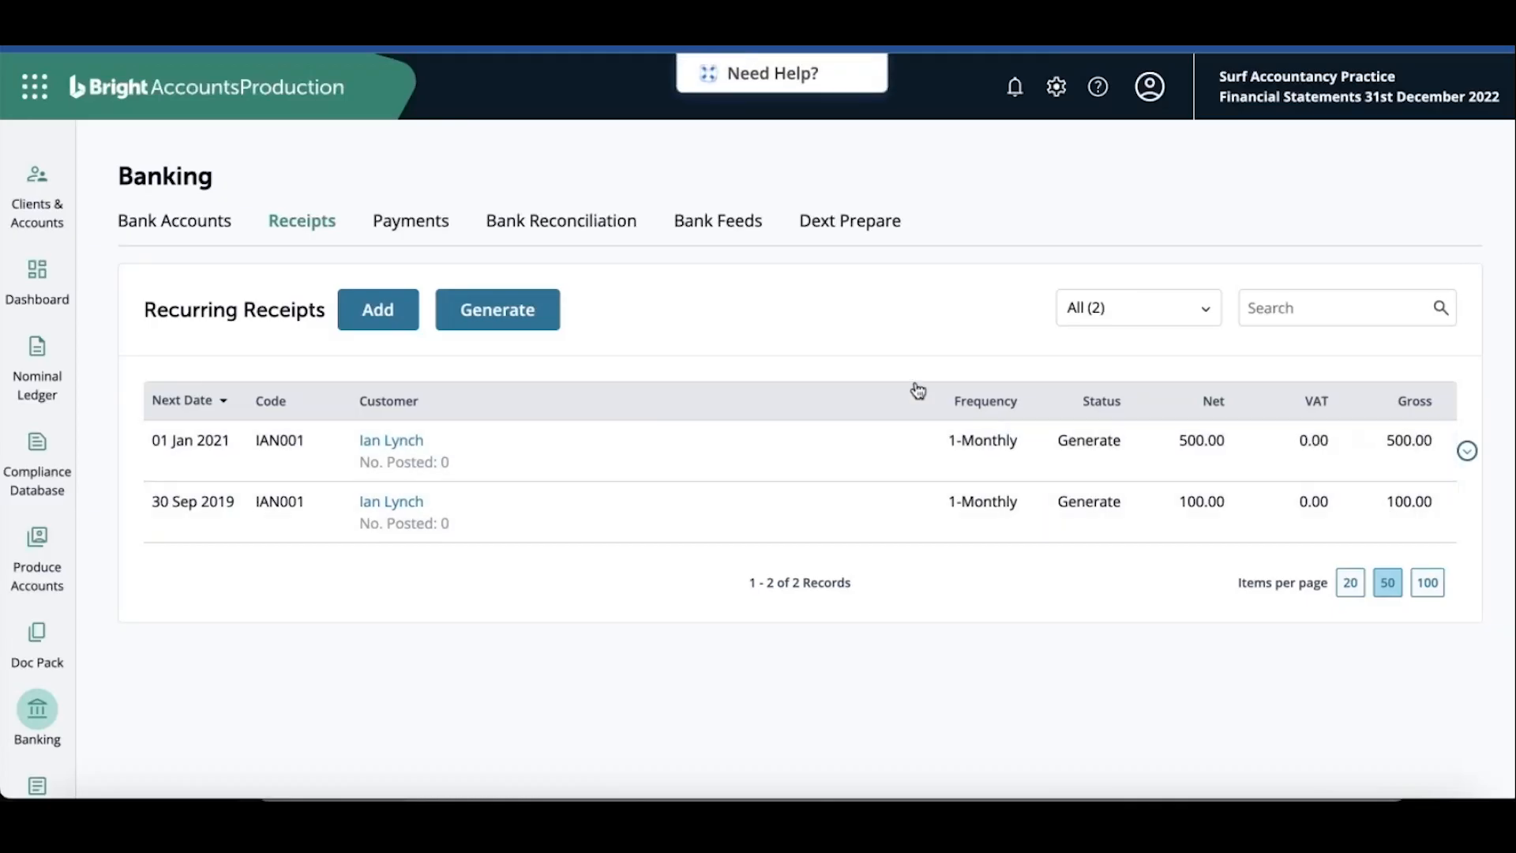
pyautogui.click(399, 314)
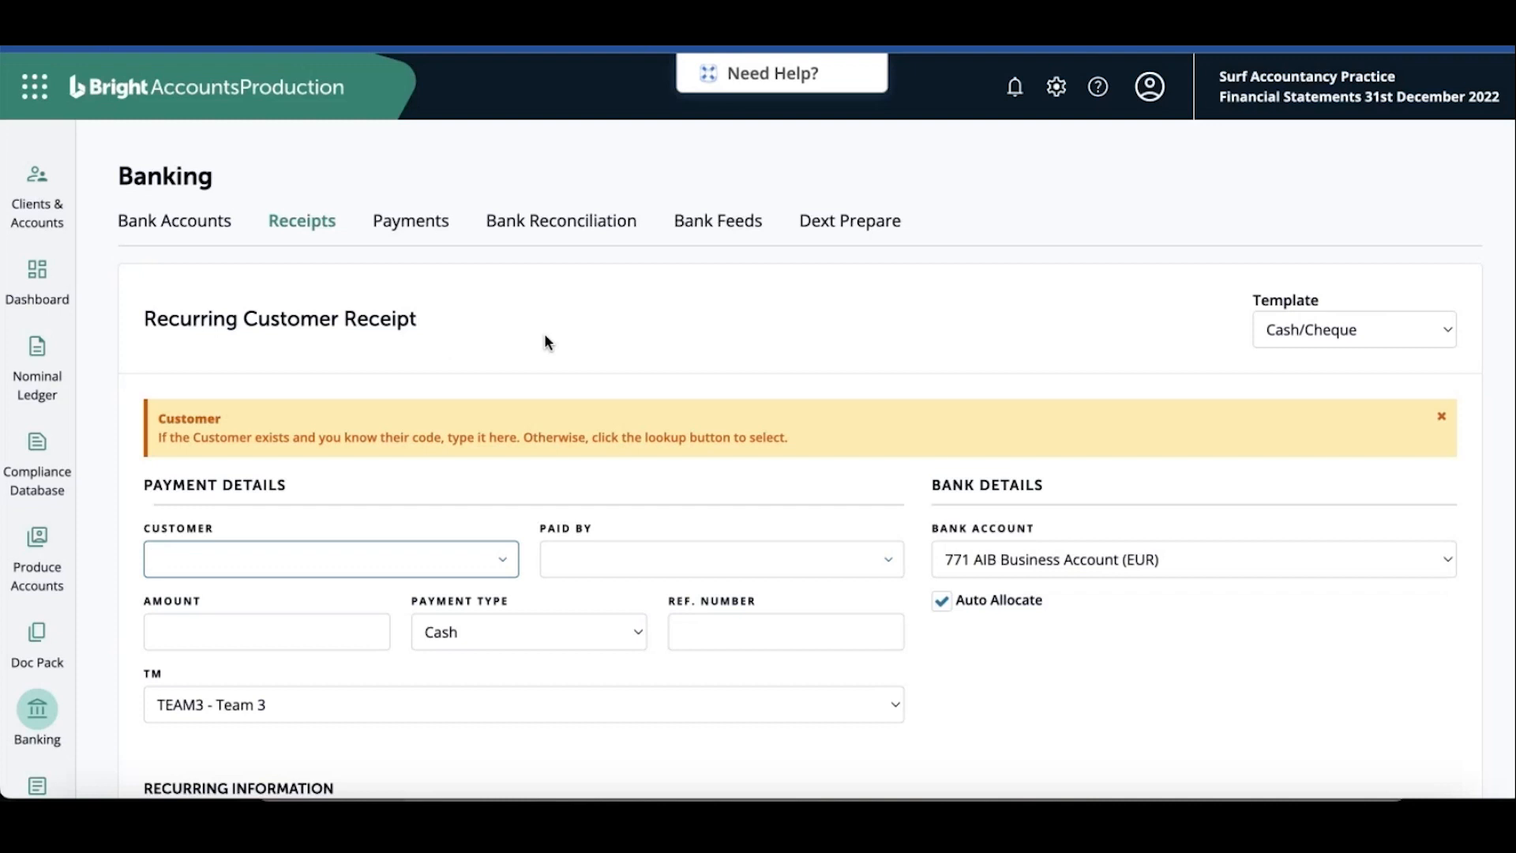
# Select Surf Printing Press (SUR003) as the customer
pyautogui.scroll(-3, 545, 338)
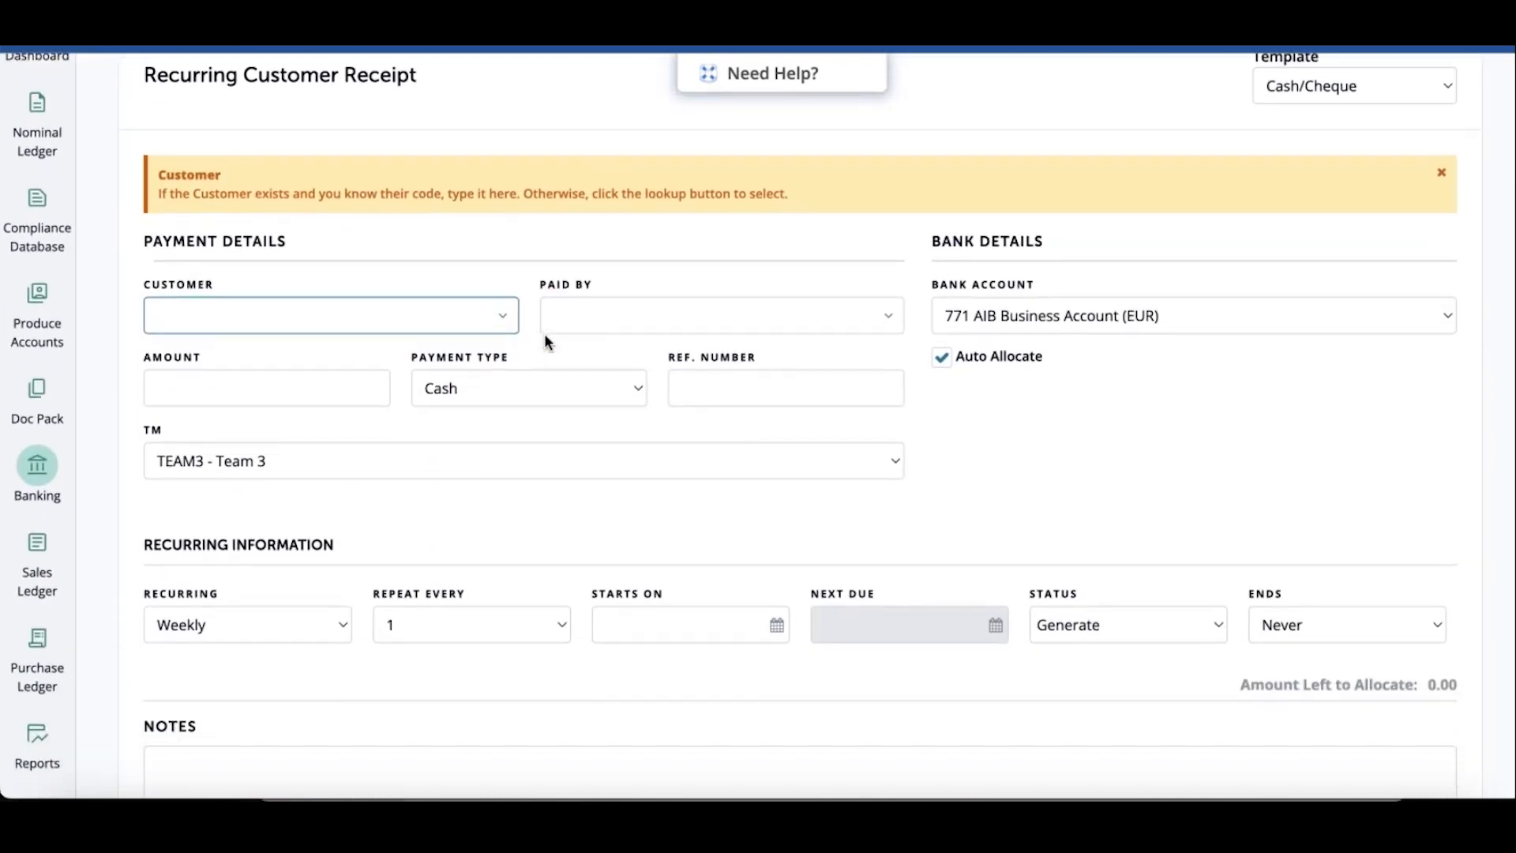
pyautogui.write('SU')
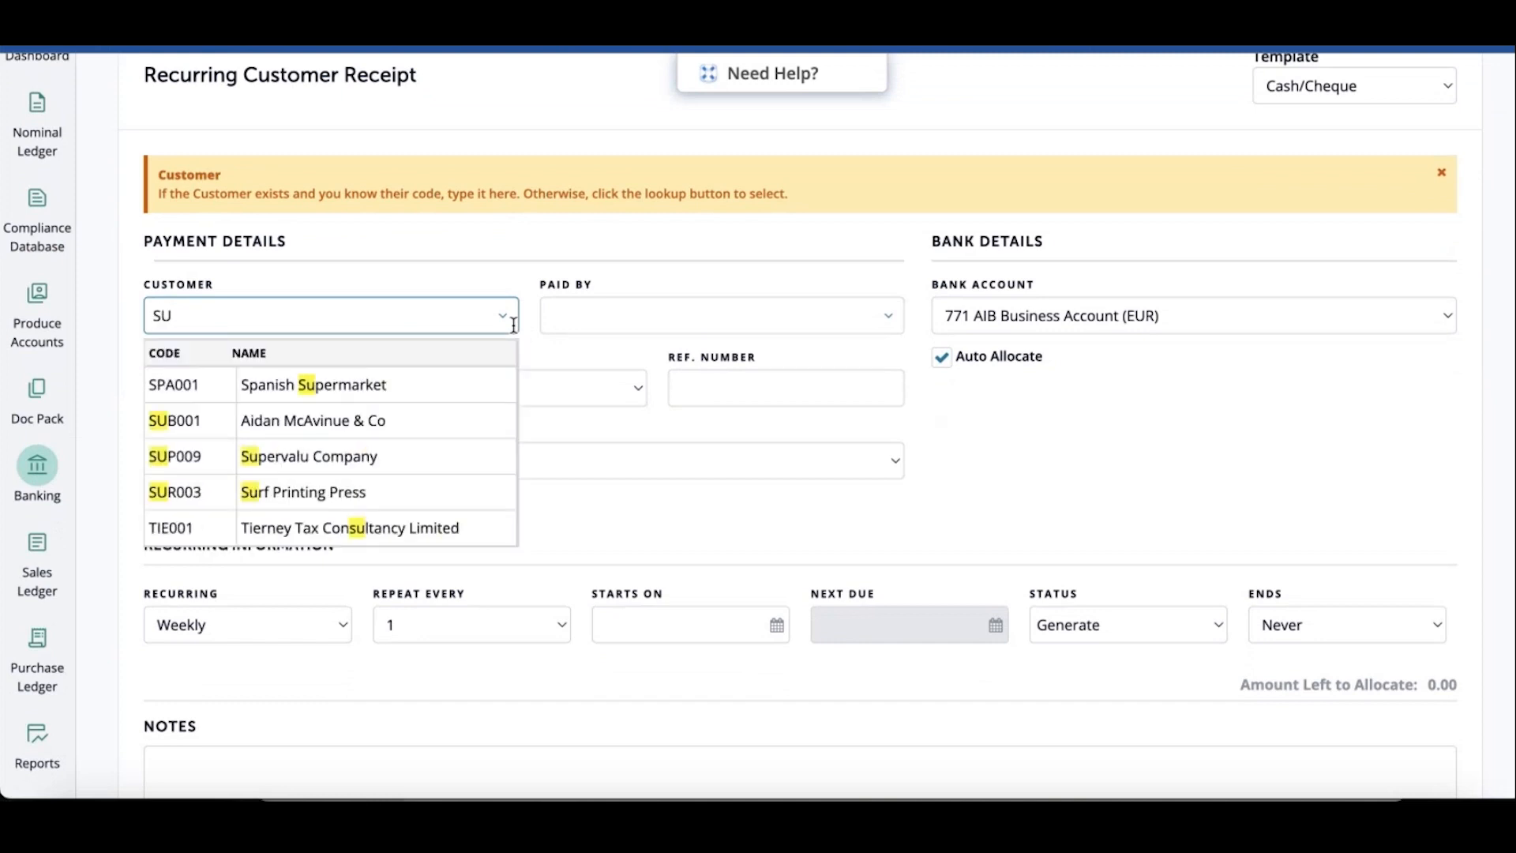
pyautogui.click(347, 492)
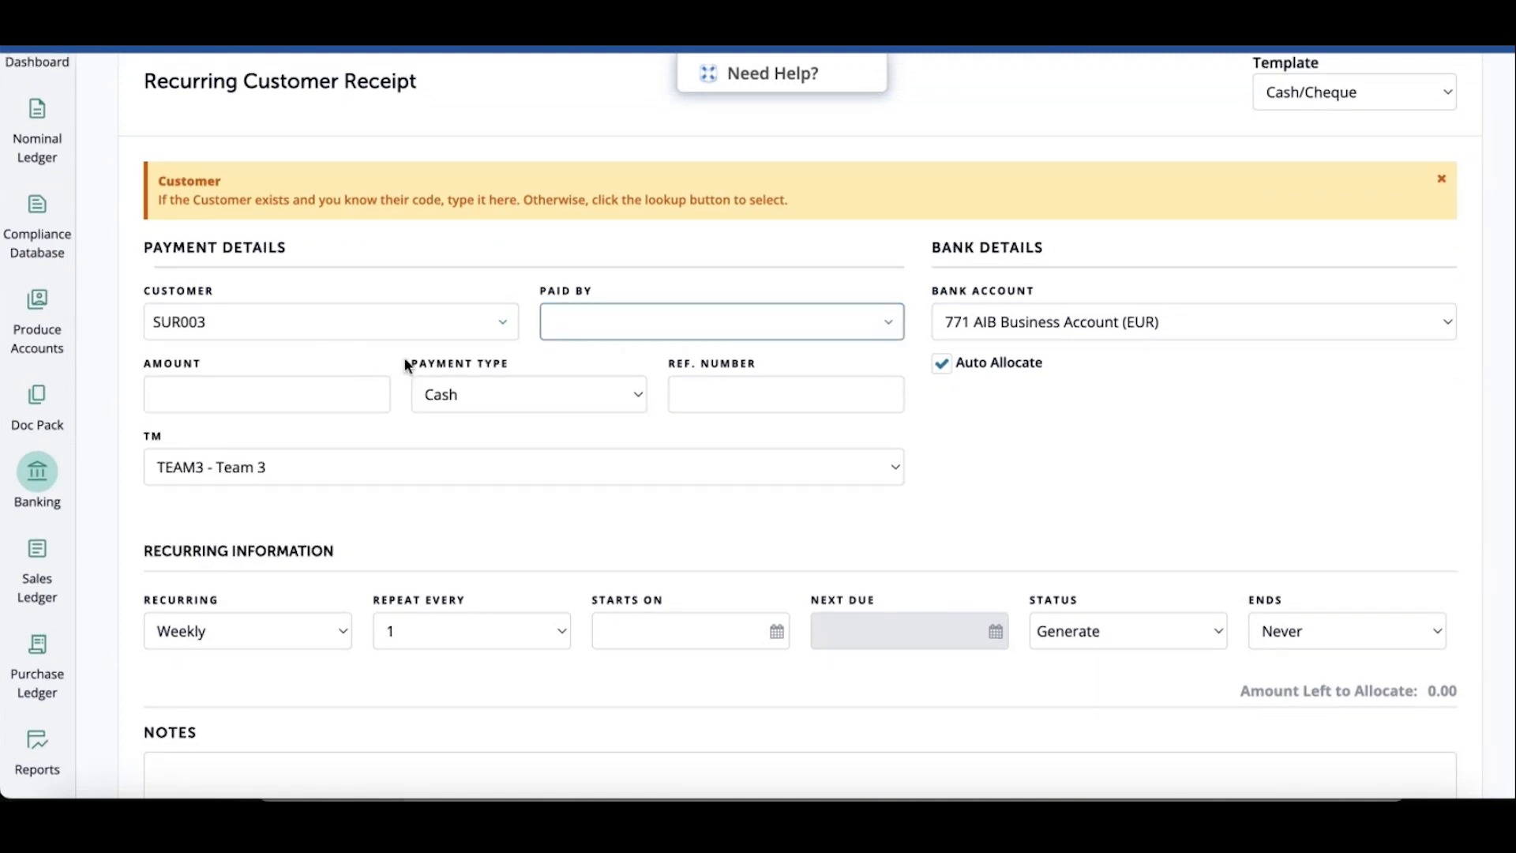
# Enter an amount of 1000 and set the payment type to EFT
pyautogui.click(328, 390)
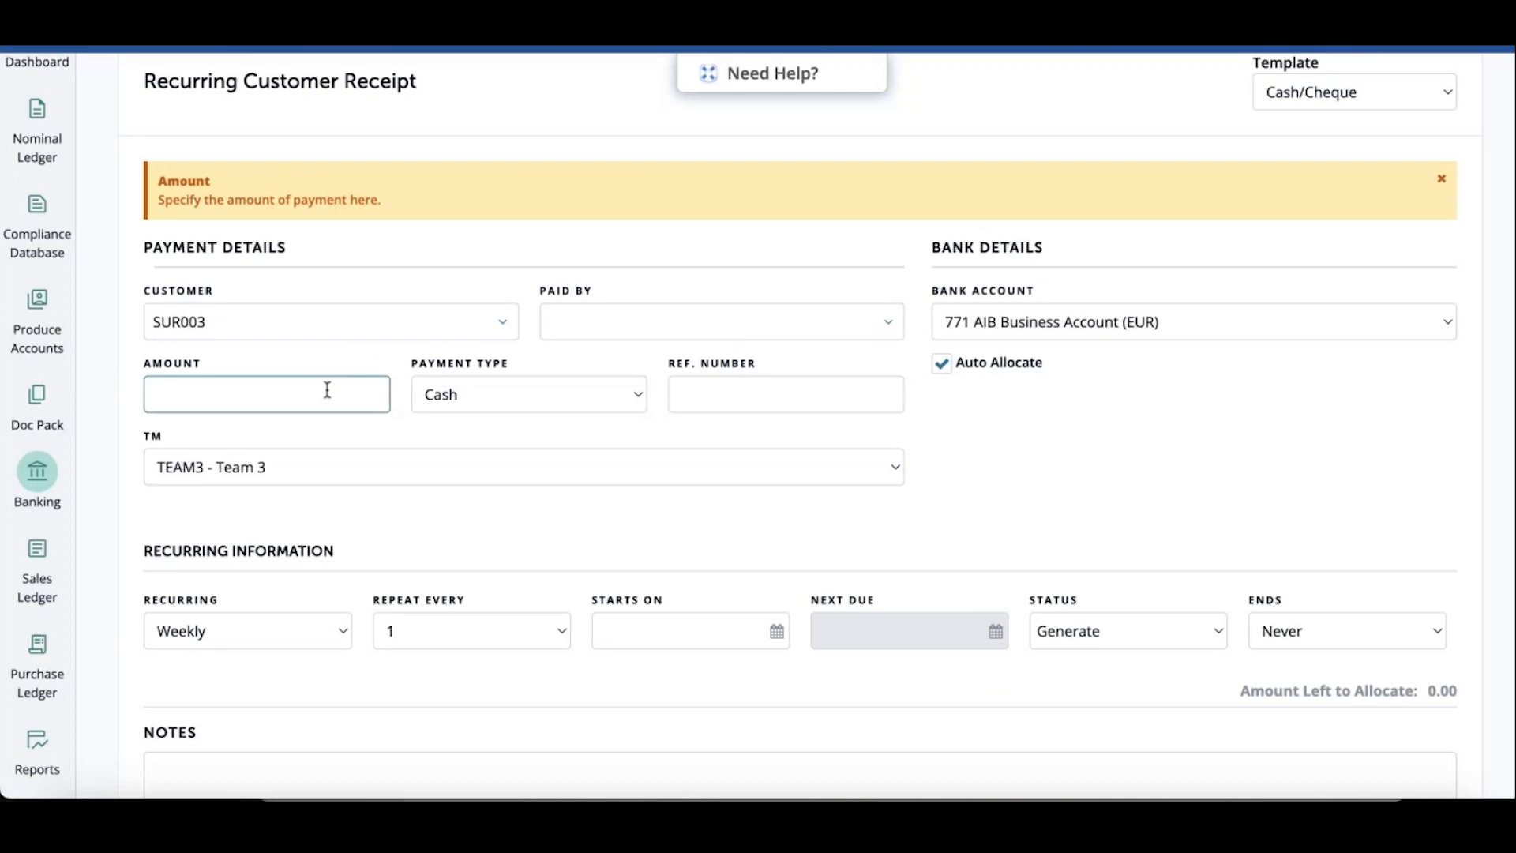
pyautogui.write('1000')
pyautogui.scroll(-1, 328, 390)
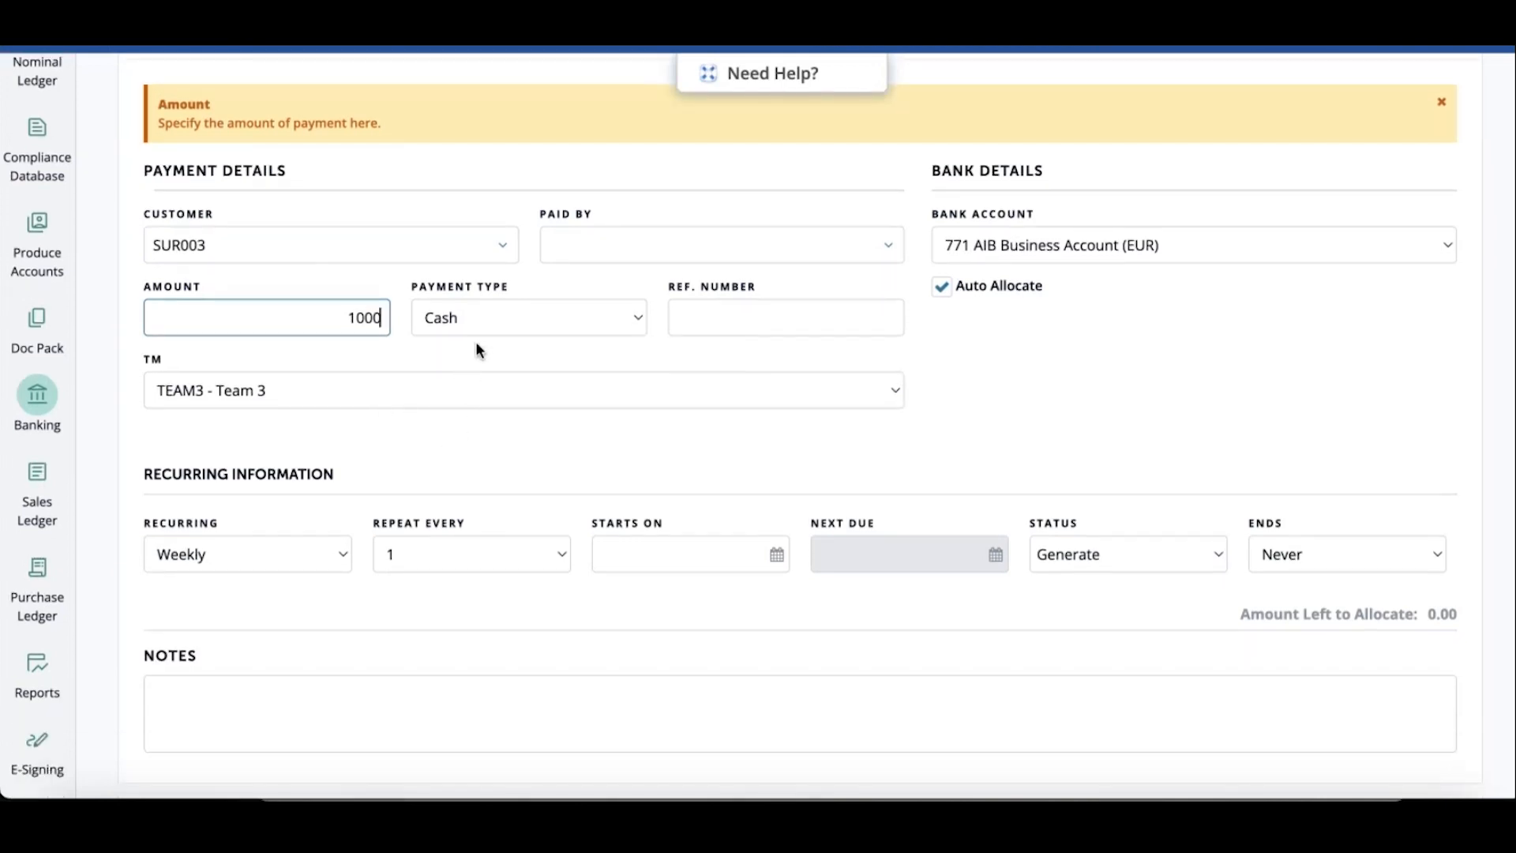
pyautogui.click(475, 319)
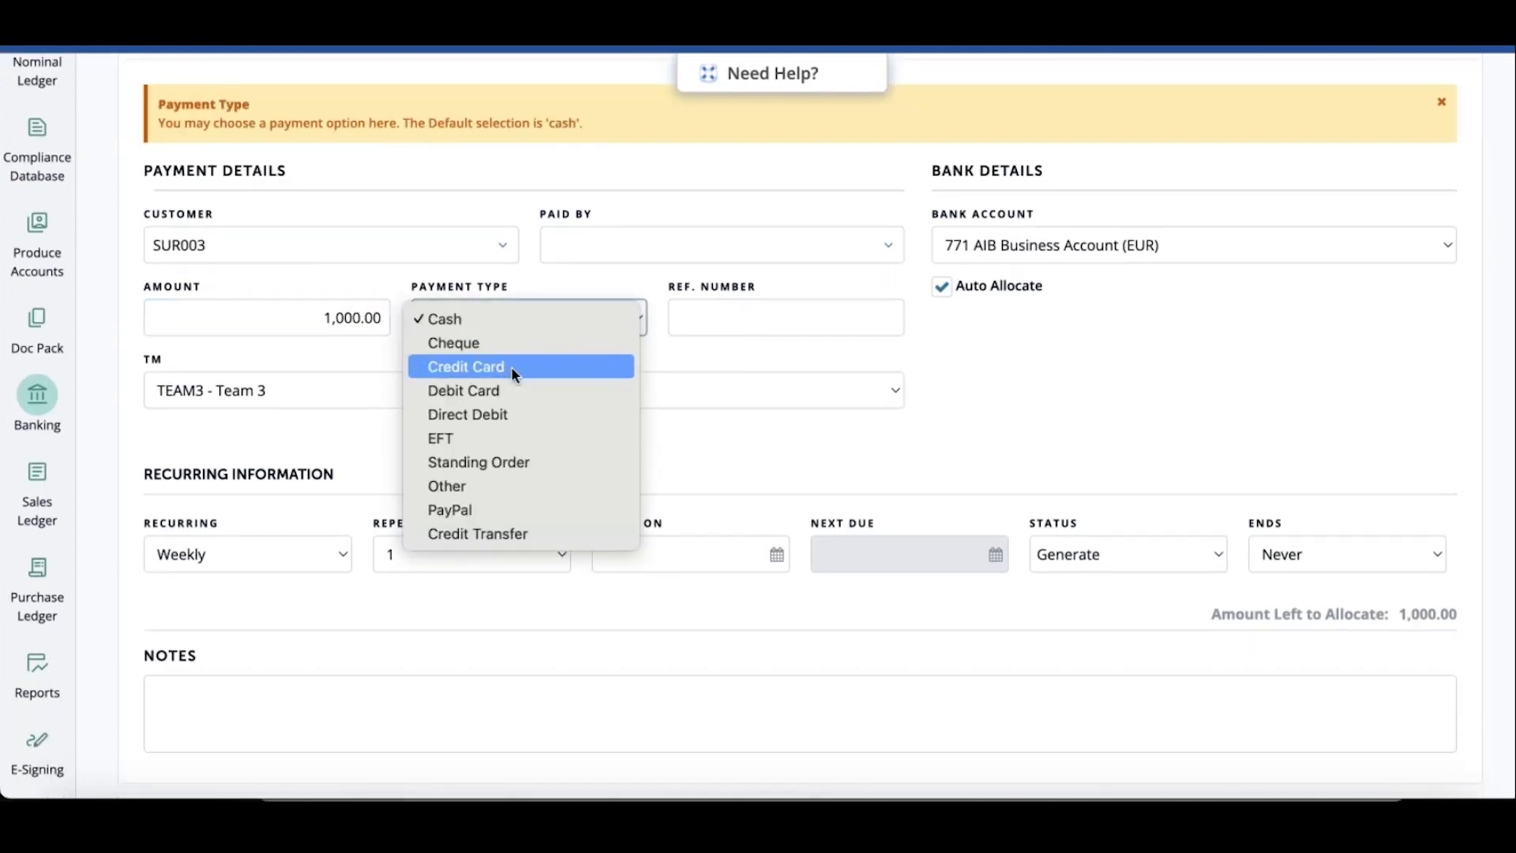
pyautogui.click(481, 436)
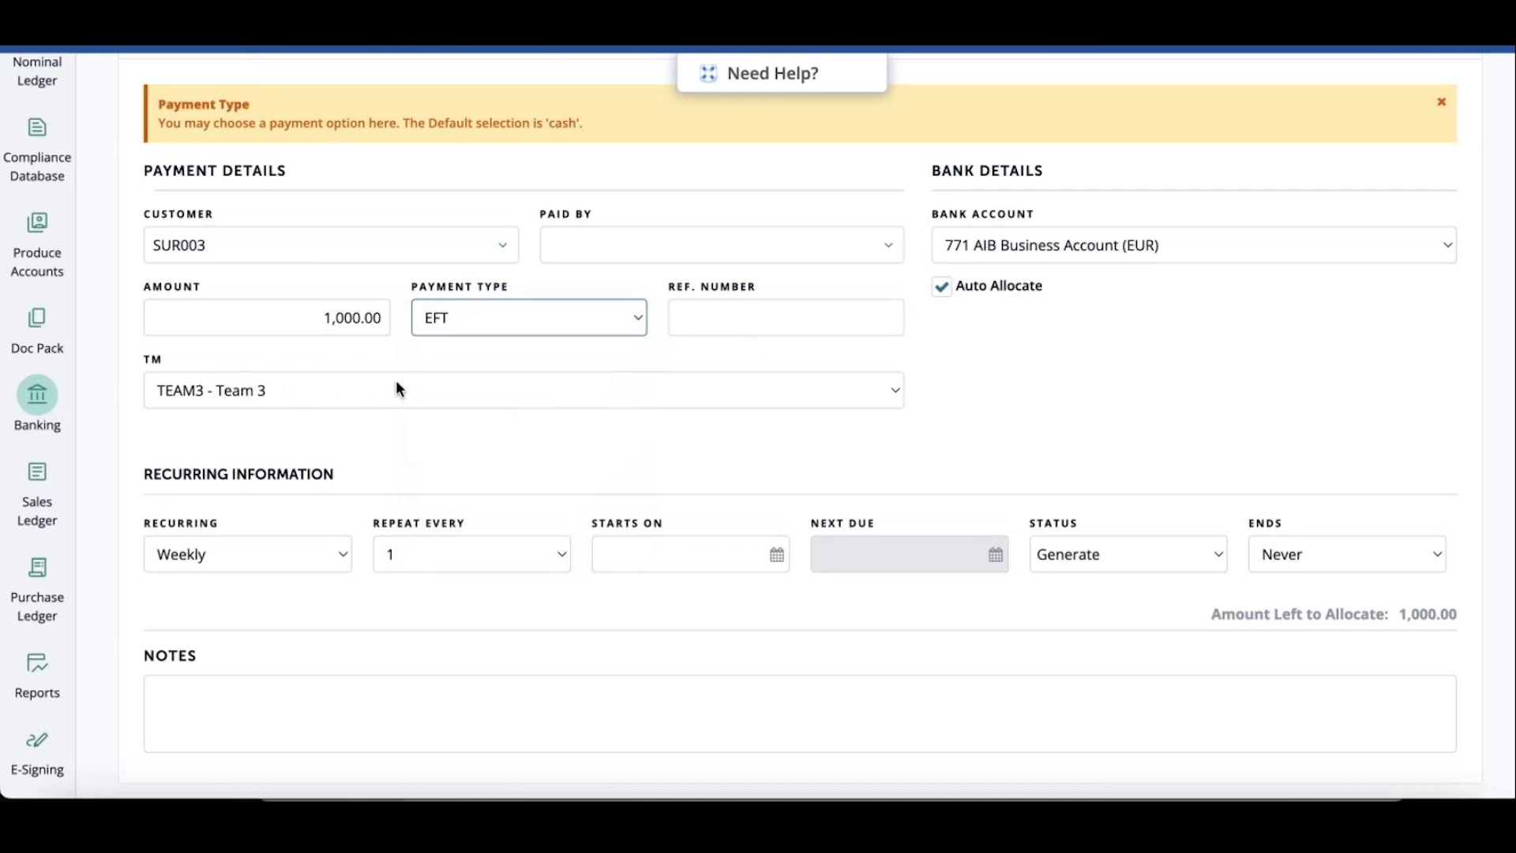
pyautogui.click(959, 291)
pyautogui.scroll(3, 971, 304)
pyautogui.scroll(-2, 976, 317)
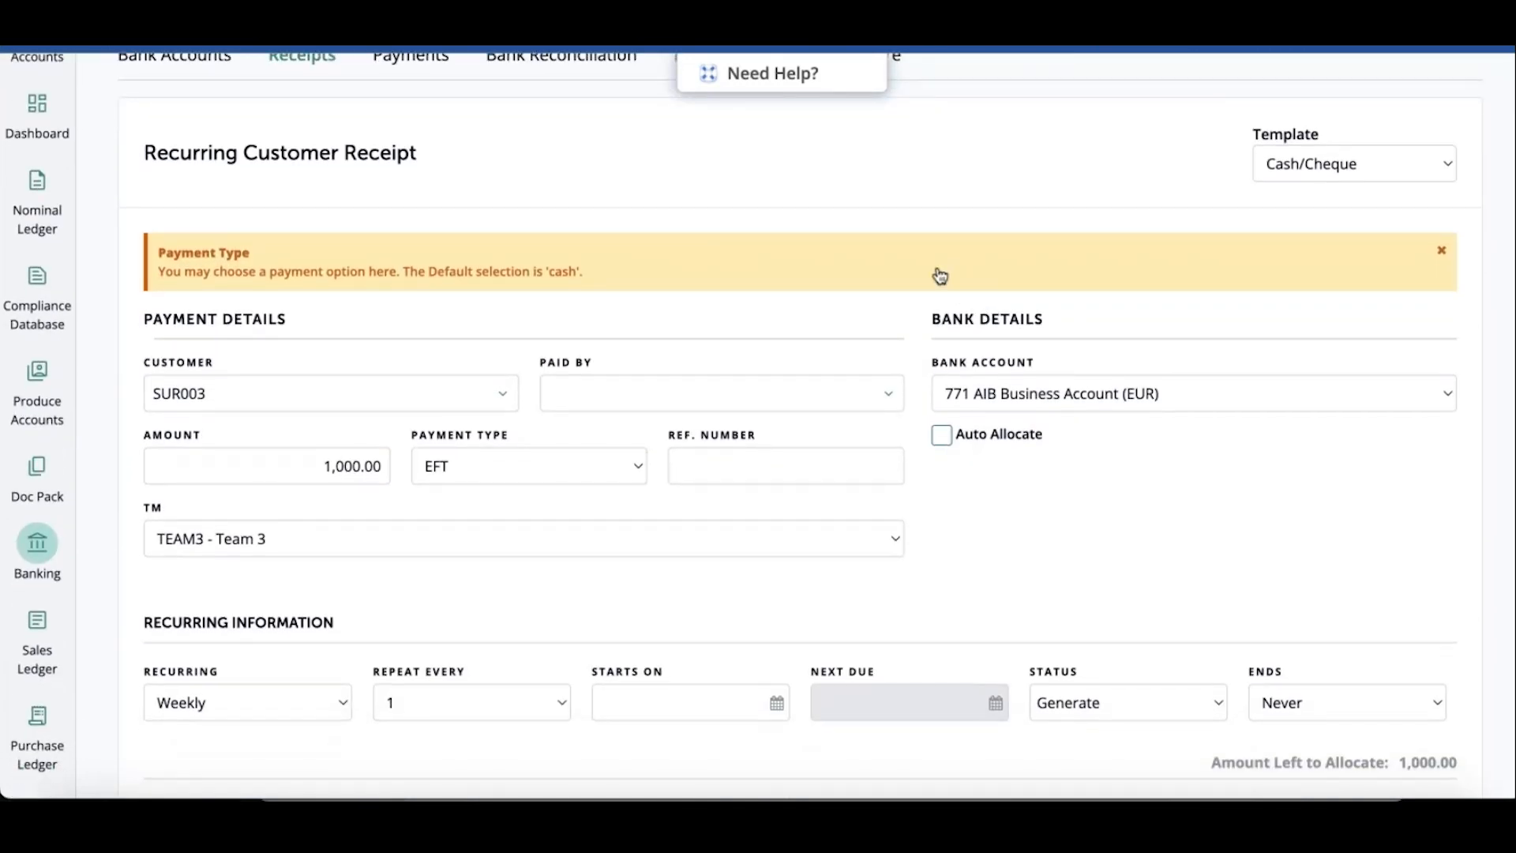
pyautogui.click(942, 436)
pyautogui.scroll(-5, 789, 339)
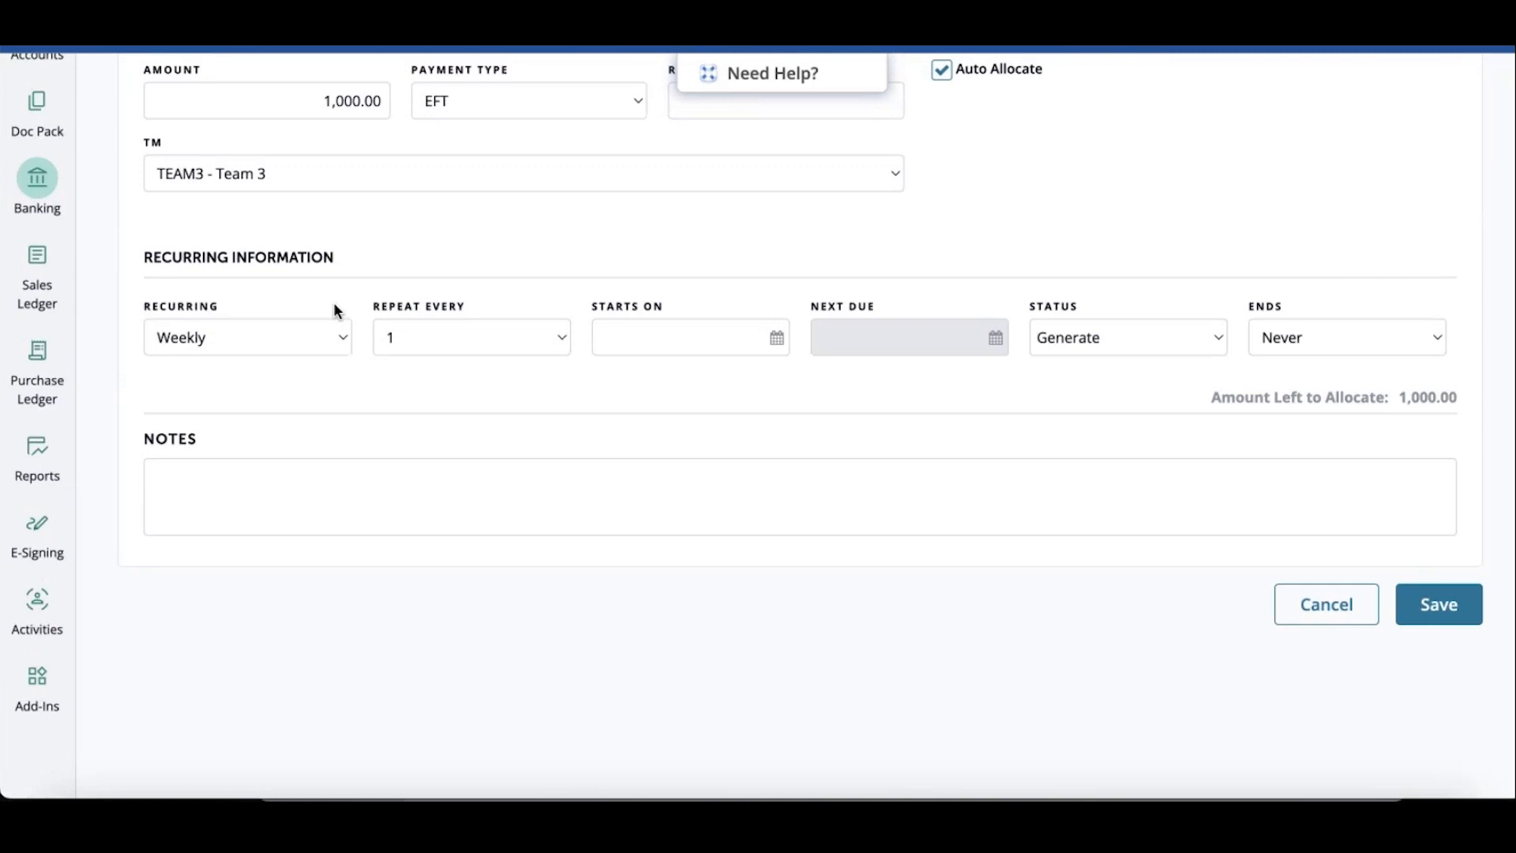
# Set the recurring frequency to Monthly
pyautogui.click(337, 337)
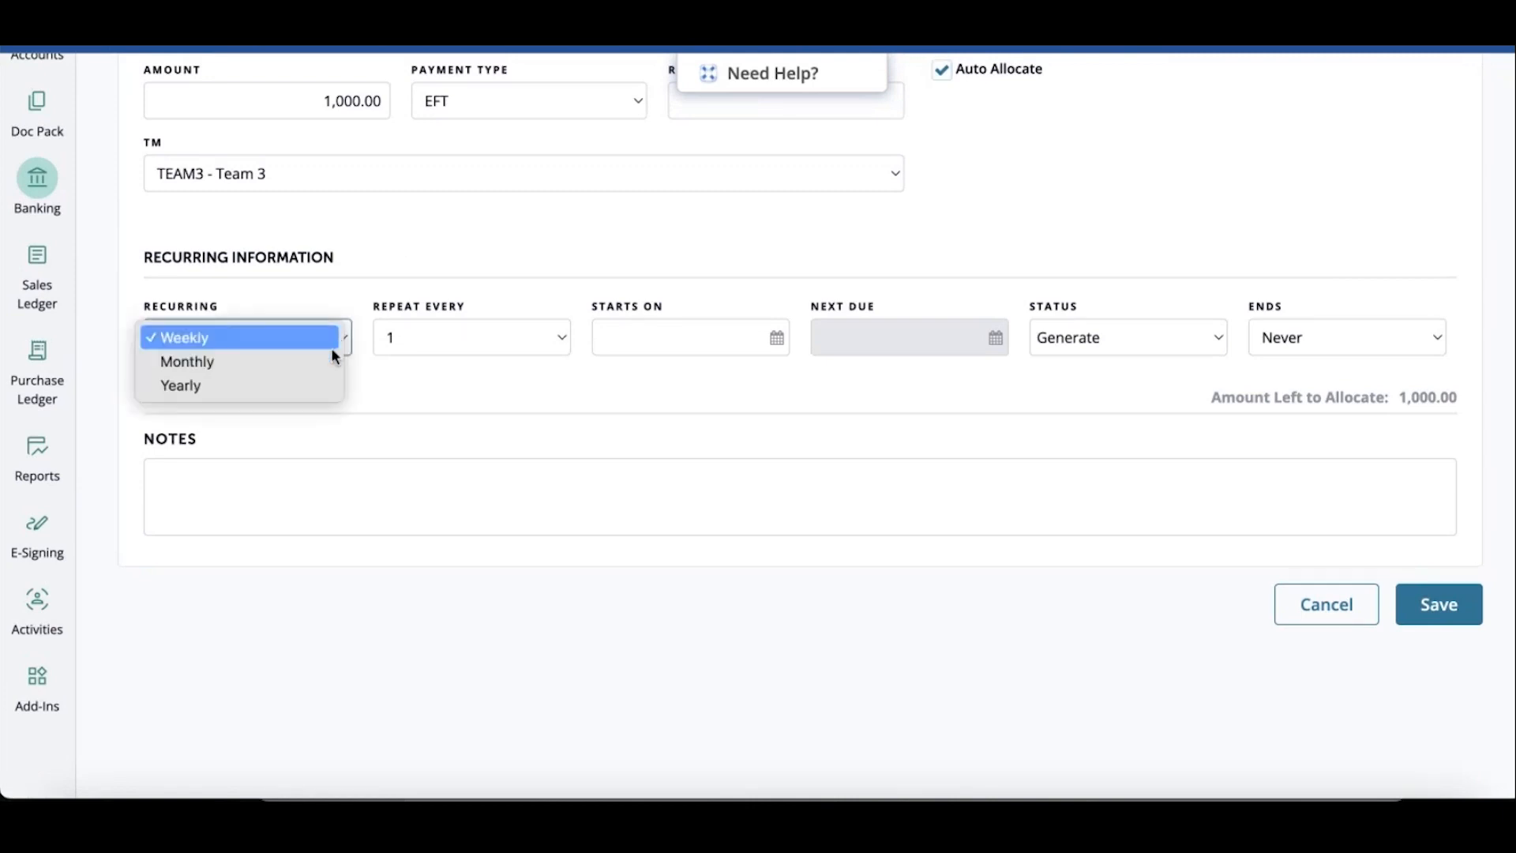
pyautogui.click(439, 338)
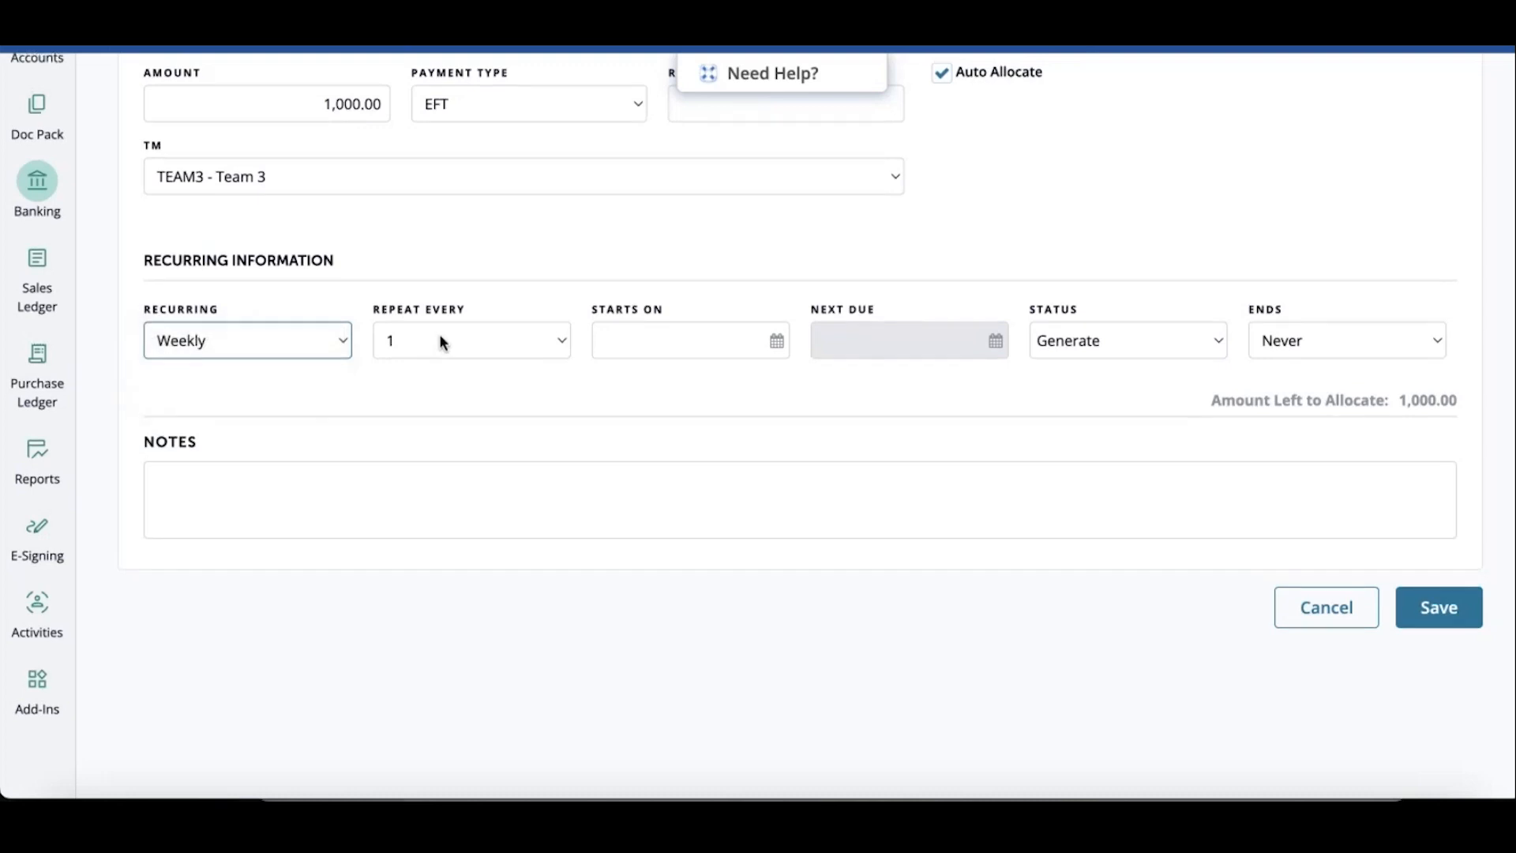
pyautogui.click(439, 339)
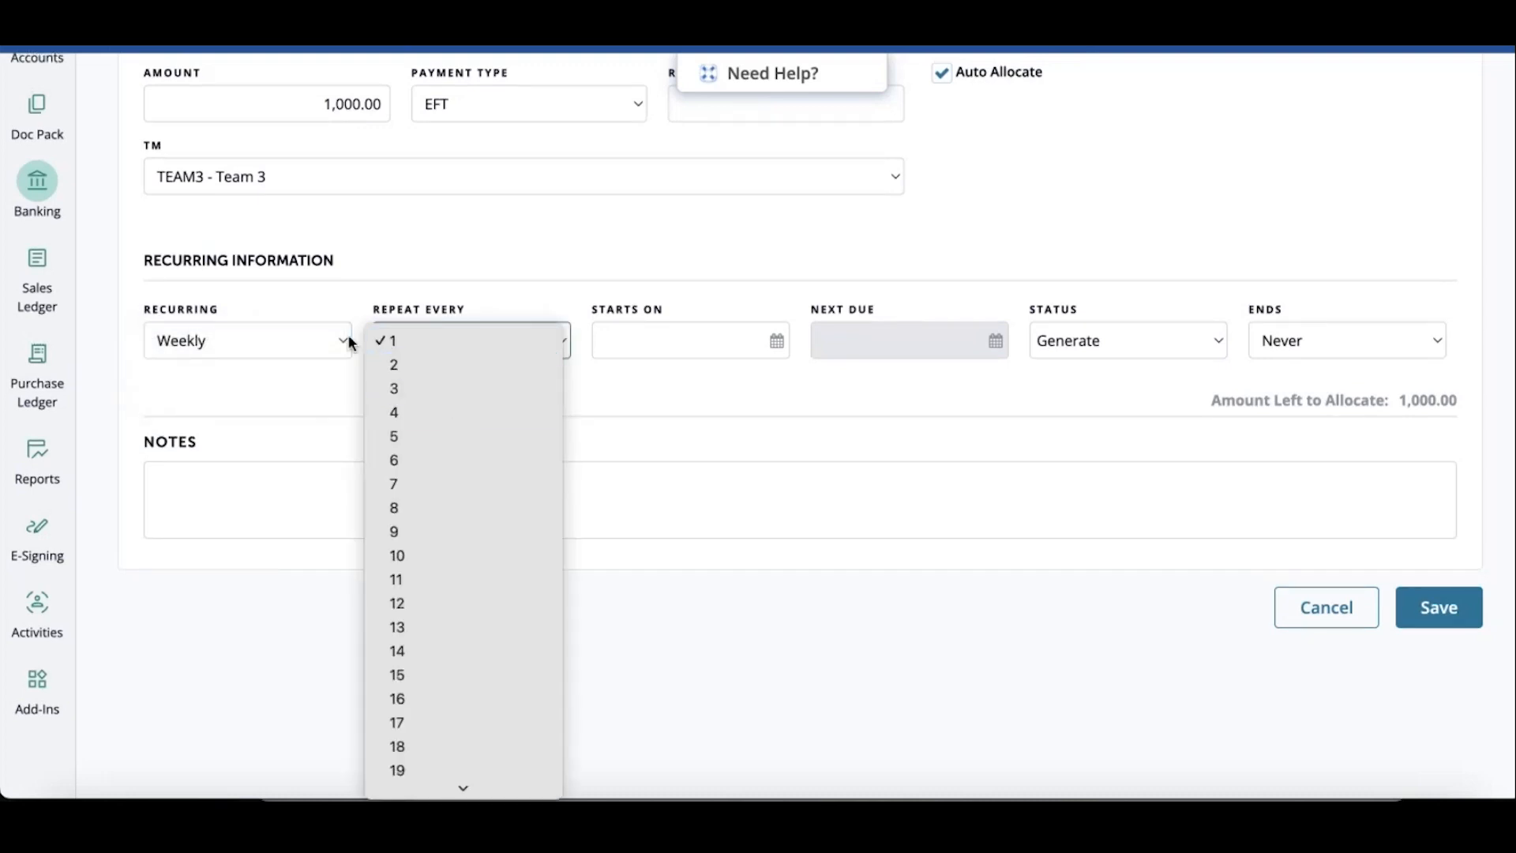
pyautogui.click(273, 330)
pyautogui.click(271, 347)
pyautogui.click(321, 364)
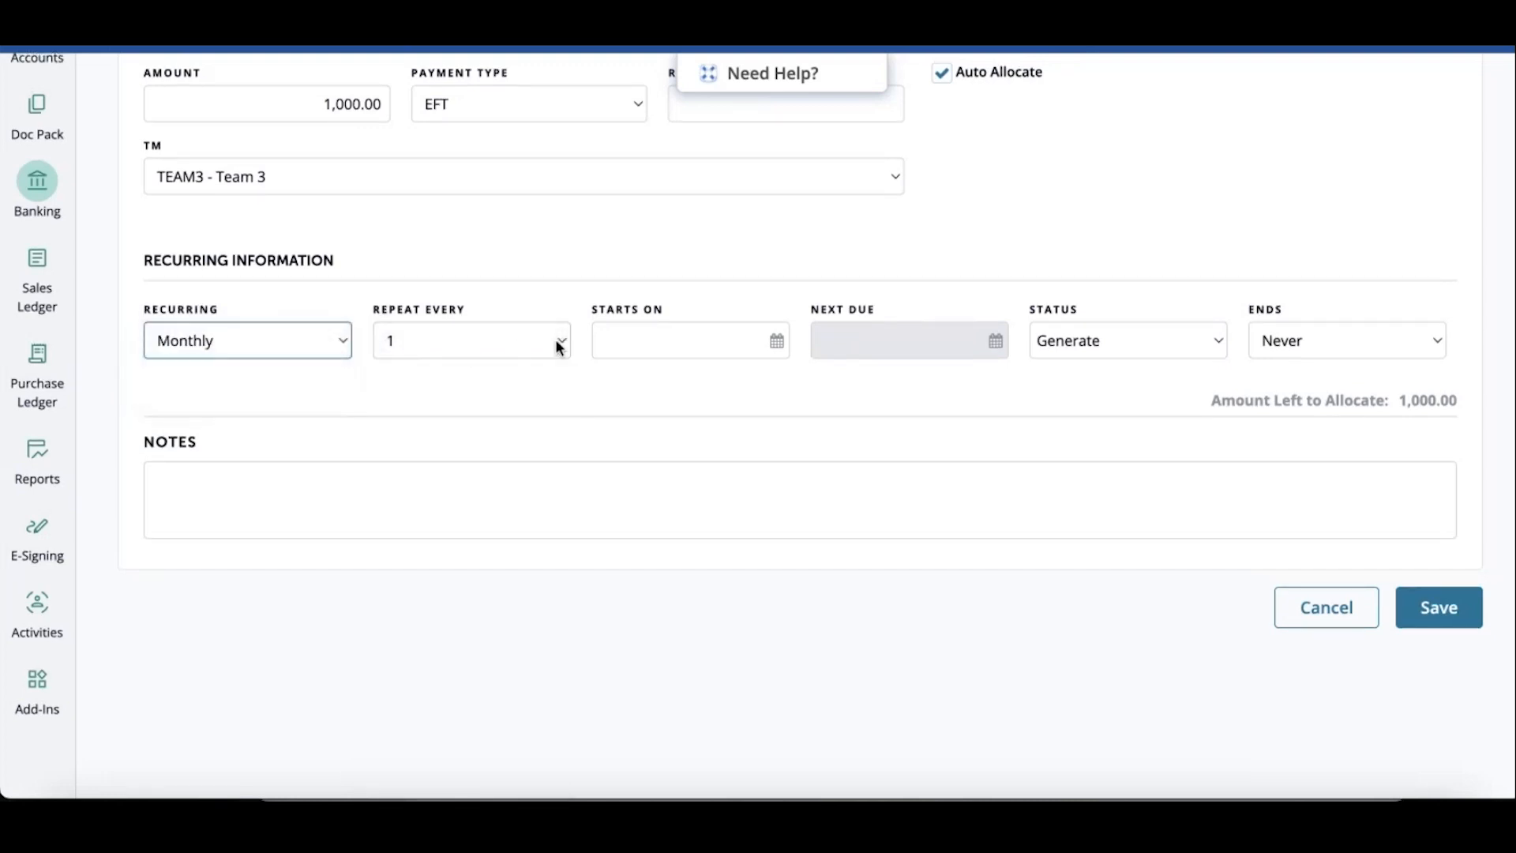
# Set the start date to 01/01/2024
pyautogui.click(656, 341)
pyautogui.write('0')
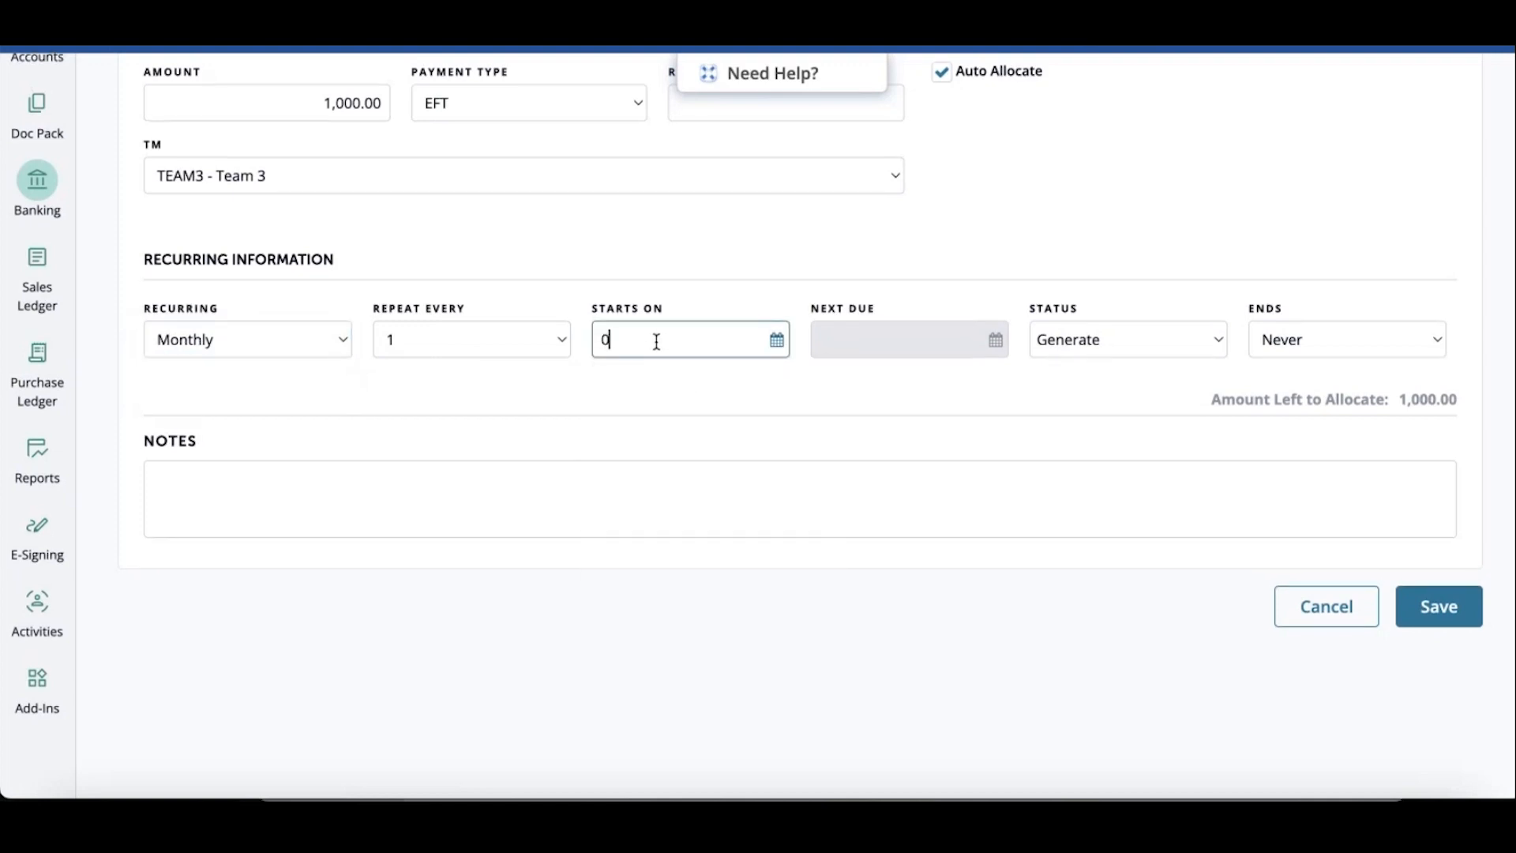
pyautogui.write('1/01/2024')
pyautogui.press('Tab')
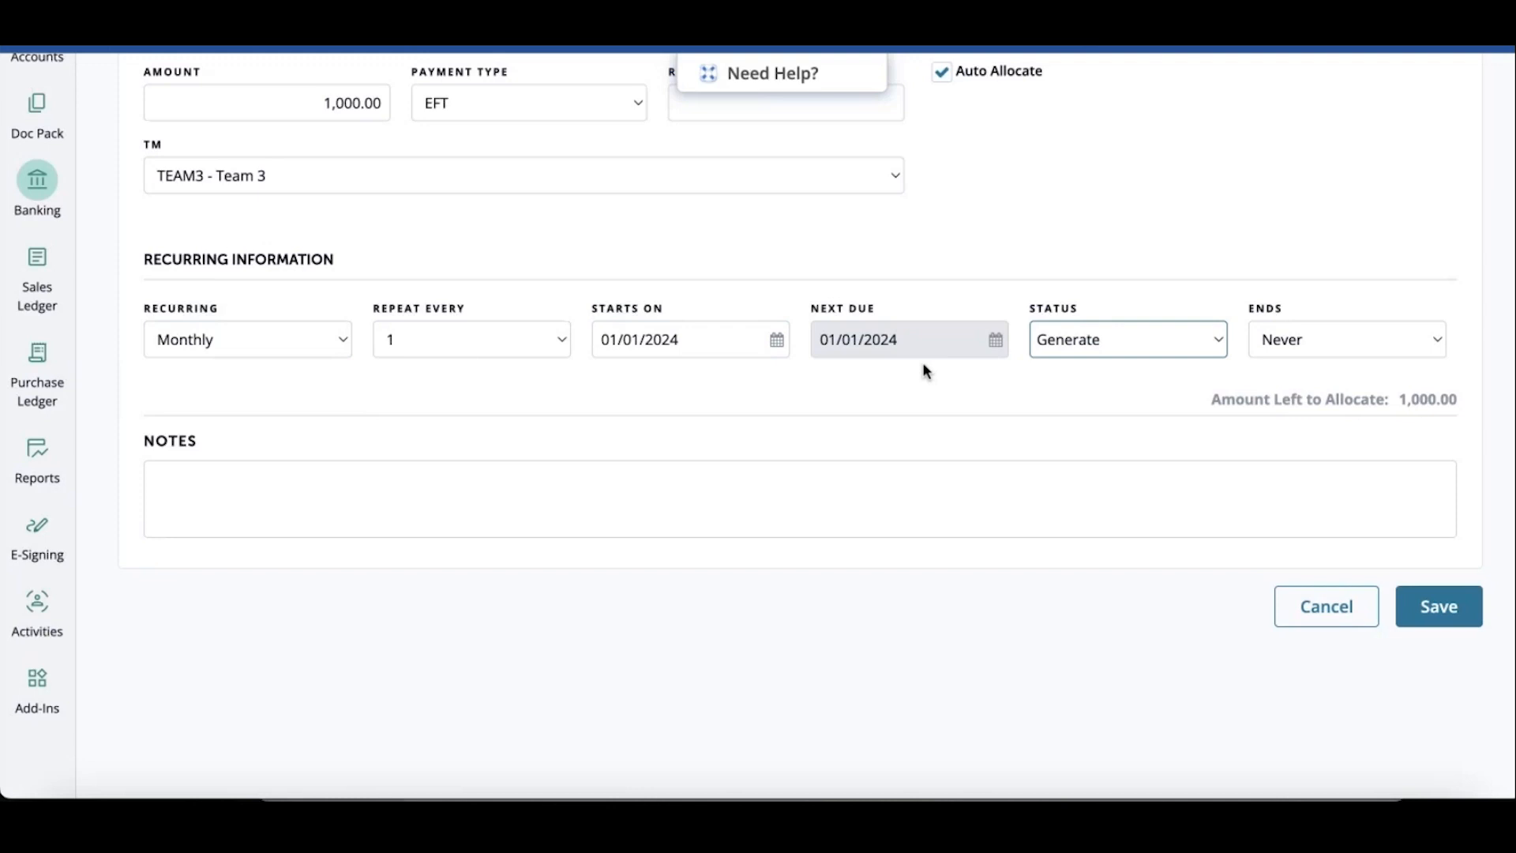
# Keep the status at Generate and set the receipt to end after a number of 10 occurrences
pyautogui.click(1180, 351)
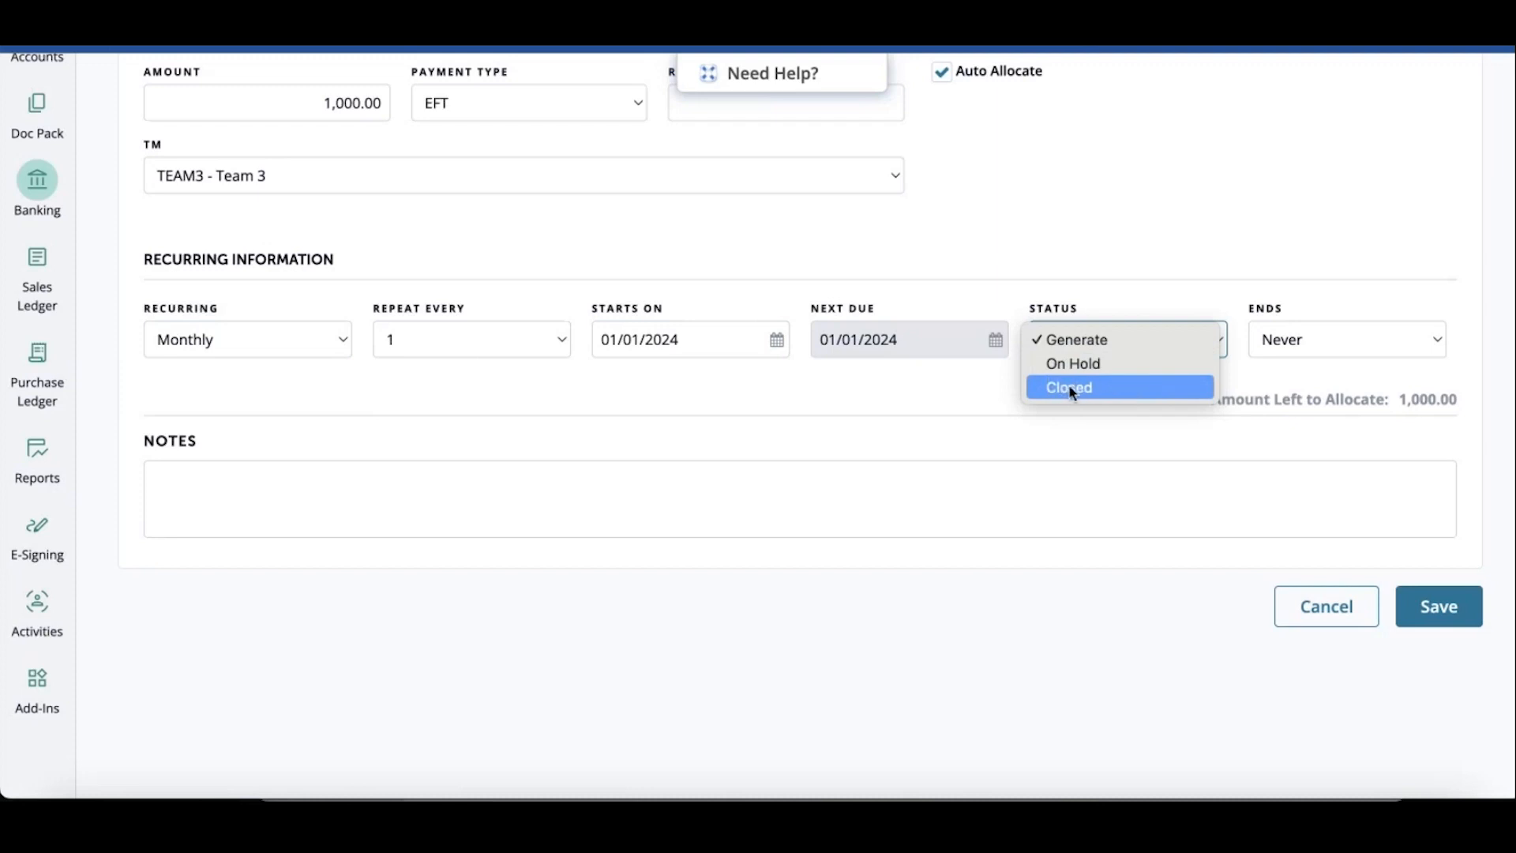
pyautogui.click(1109, 337)
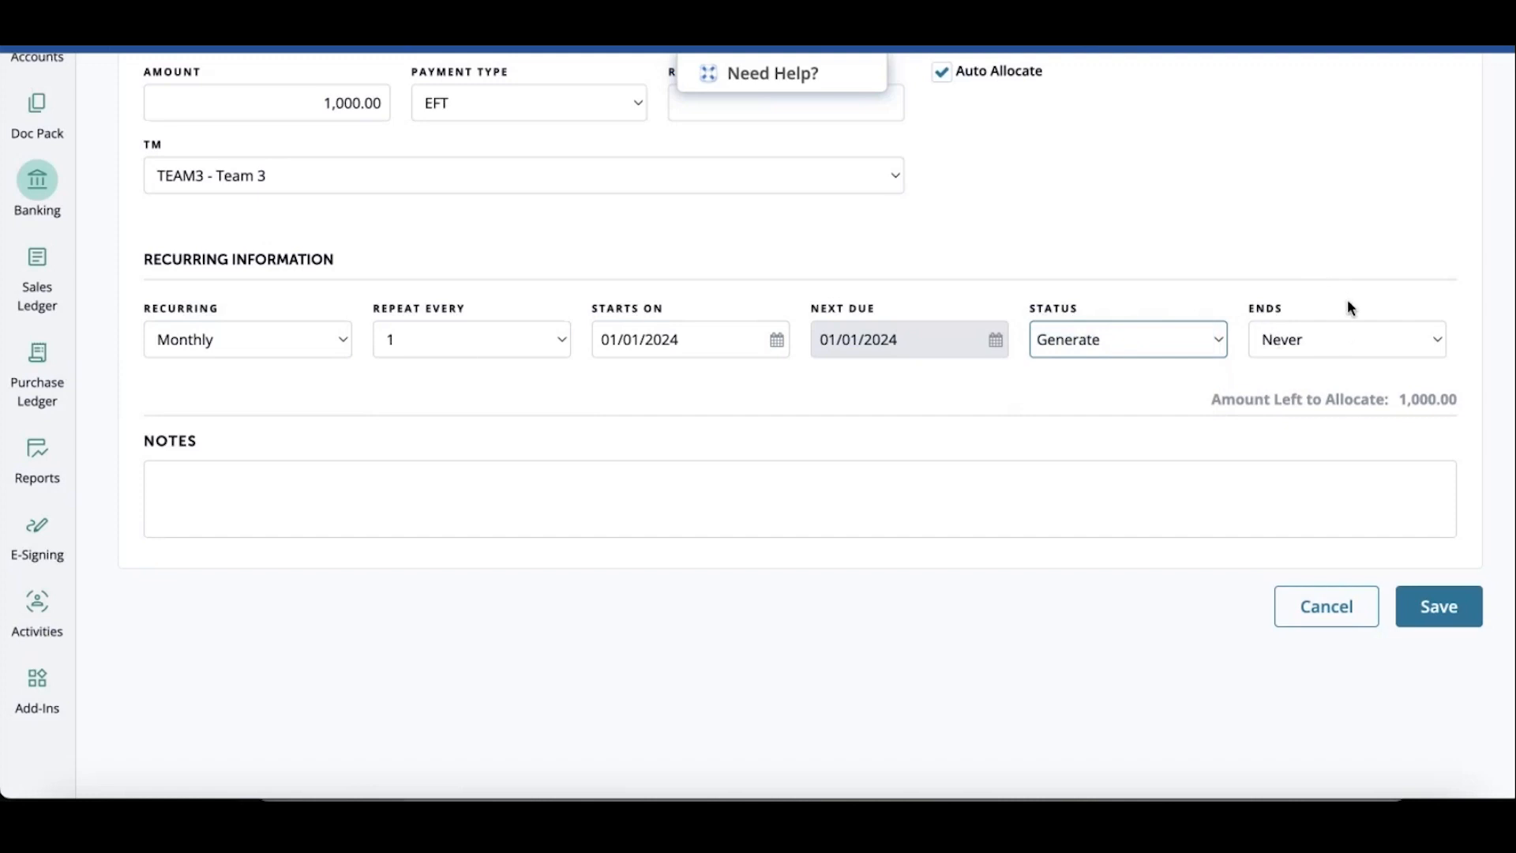
pyautogui.click(1324, 333)
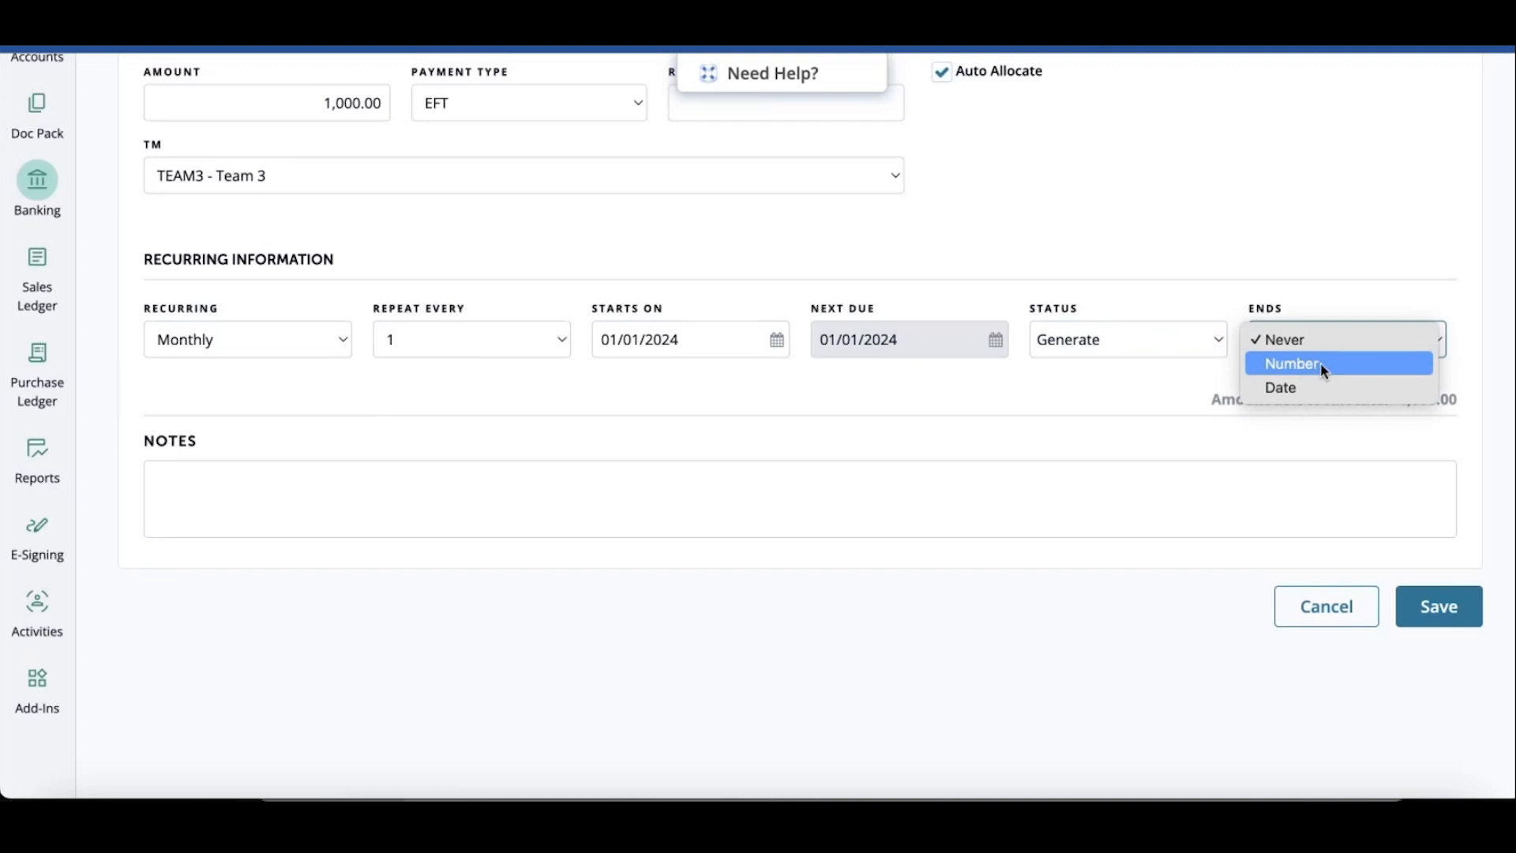
pyautogui.click(1308, 365)
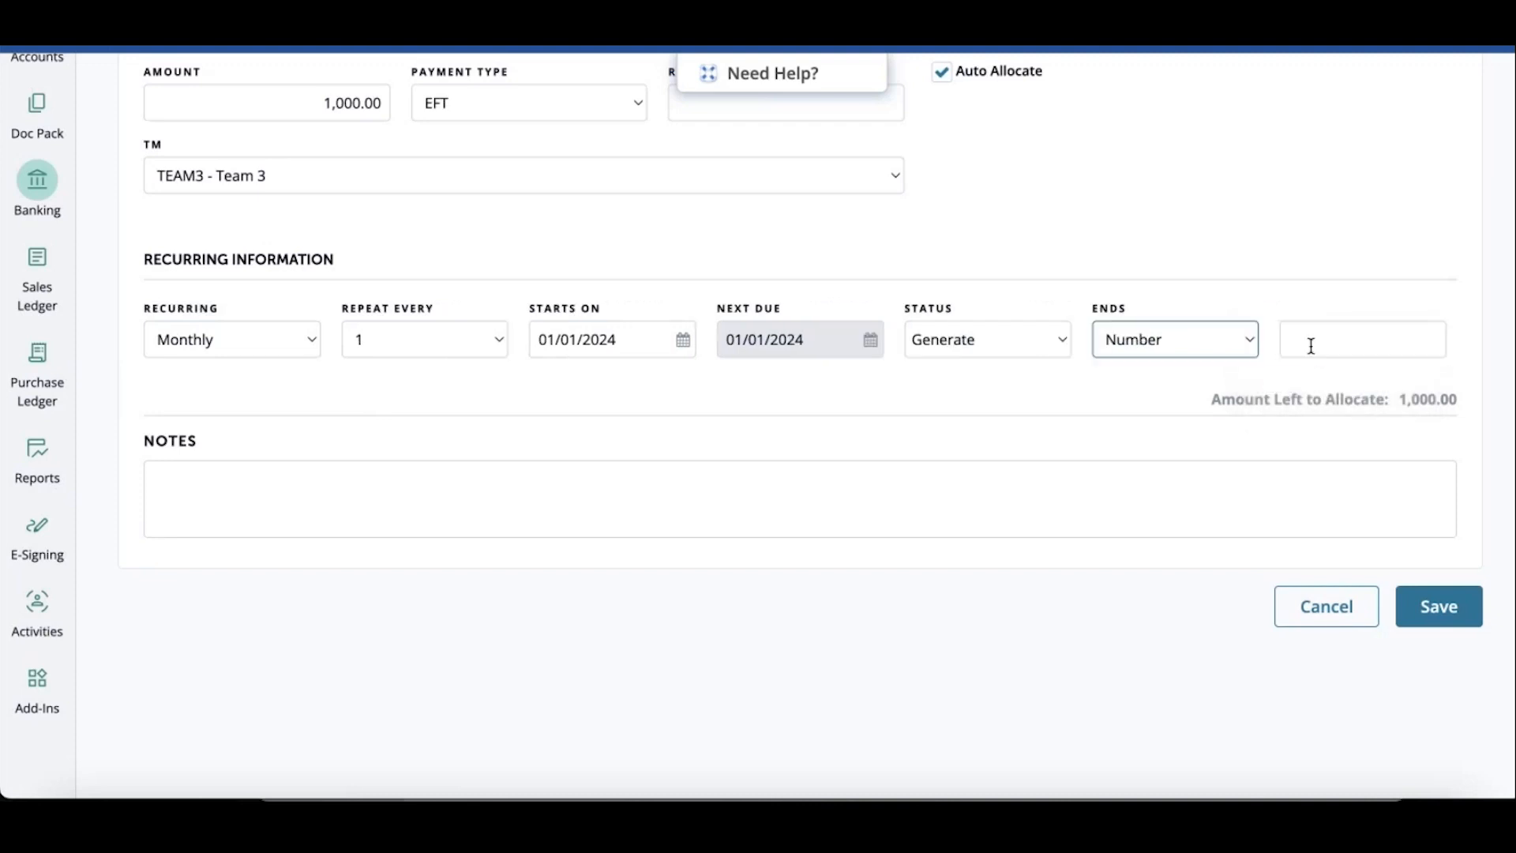
pyautogui.click(1310, 346)
pyautogui.write('10')
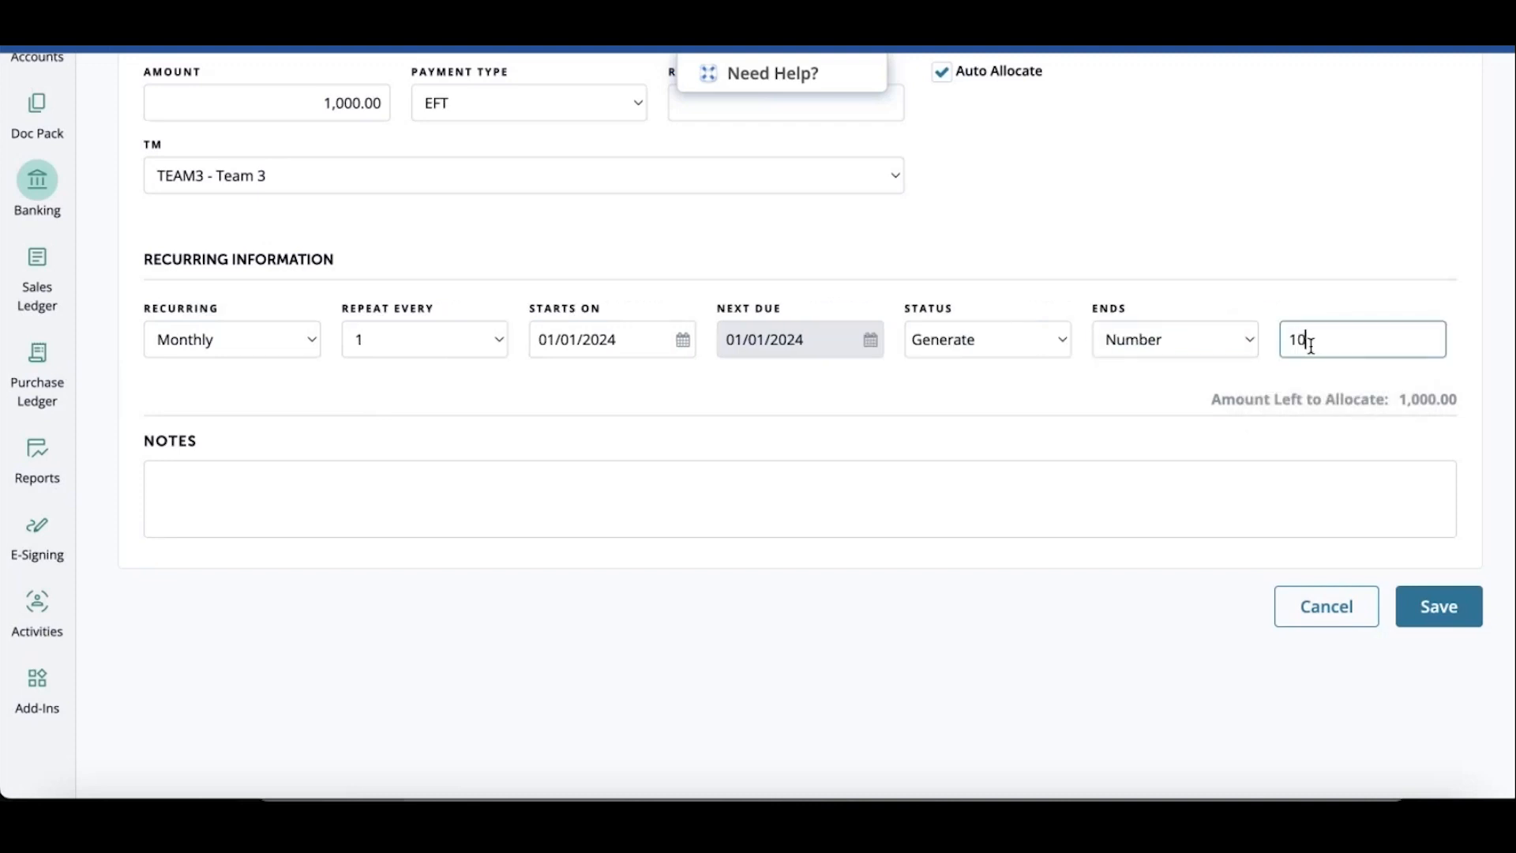
pyautogui.press('Tab')
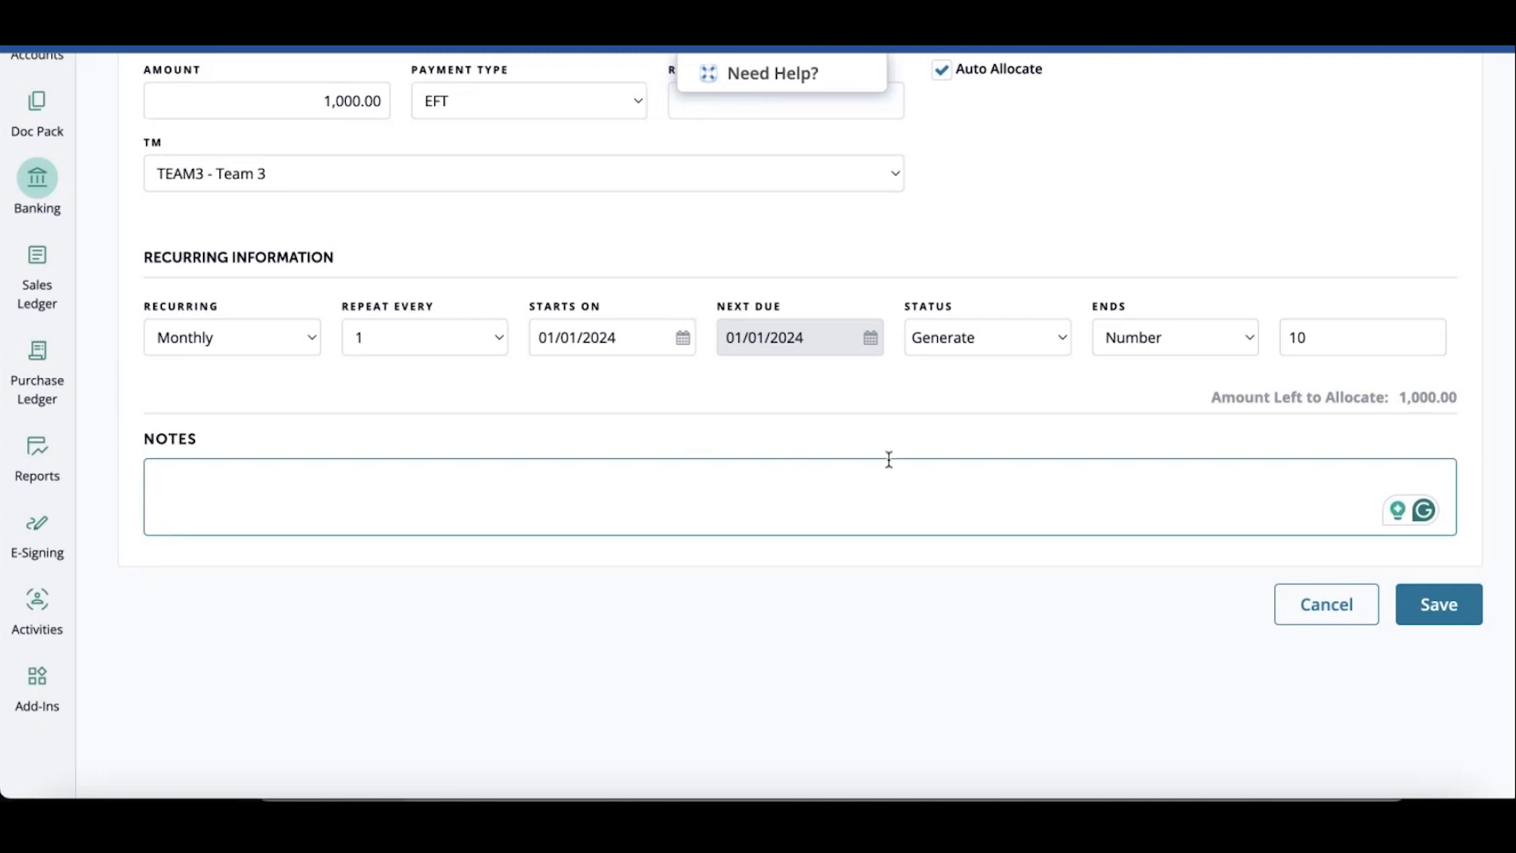
# Save the recurring customer receipt
pyautogui.scroll(3, 1452, 414)
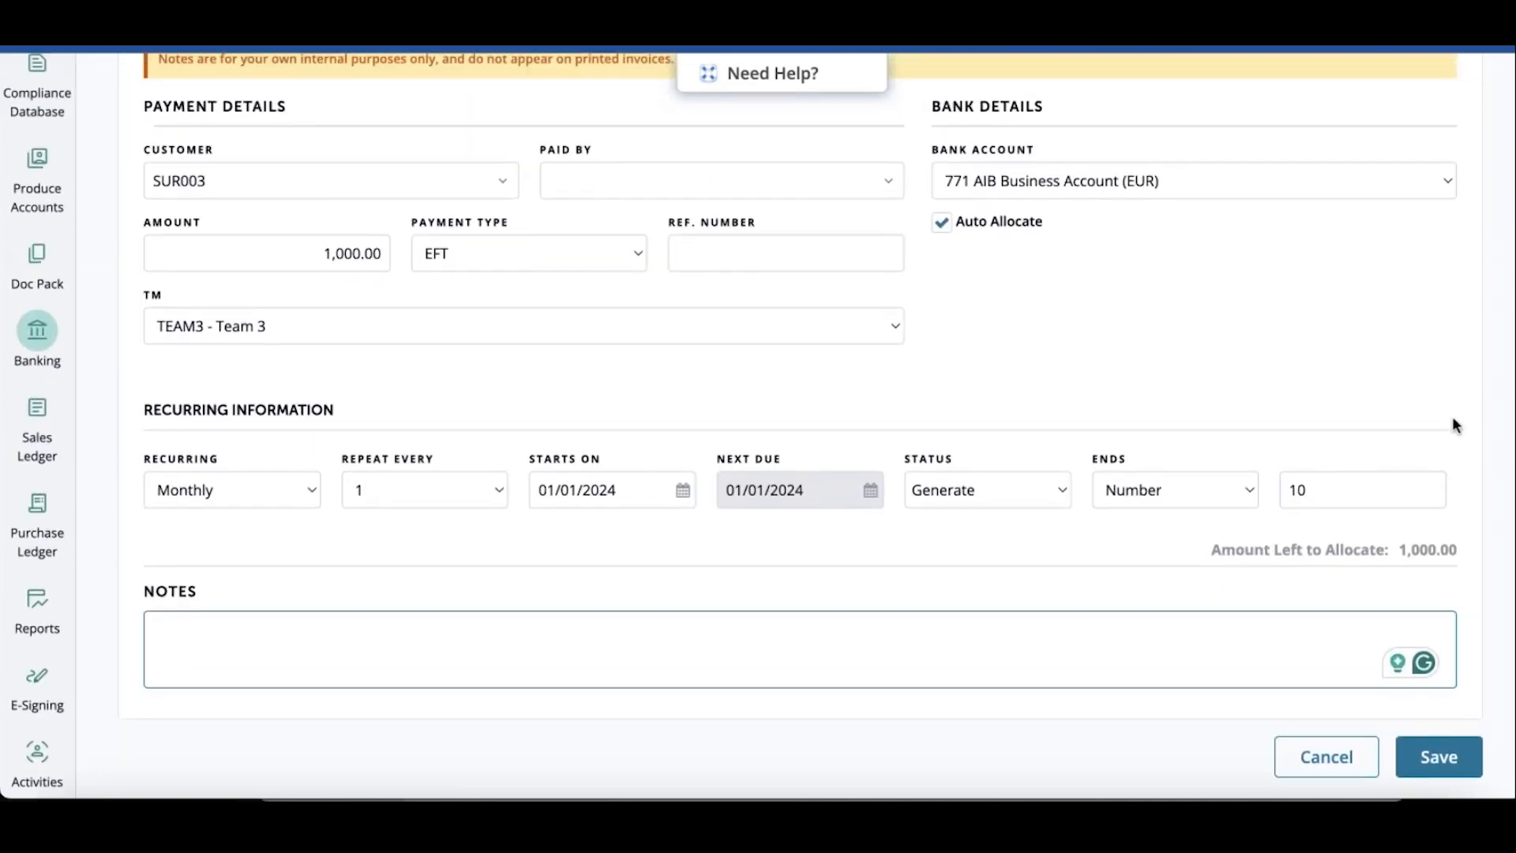
pyautogui.click(1454, 778)
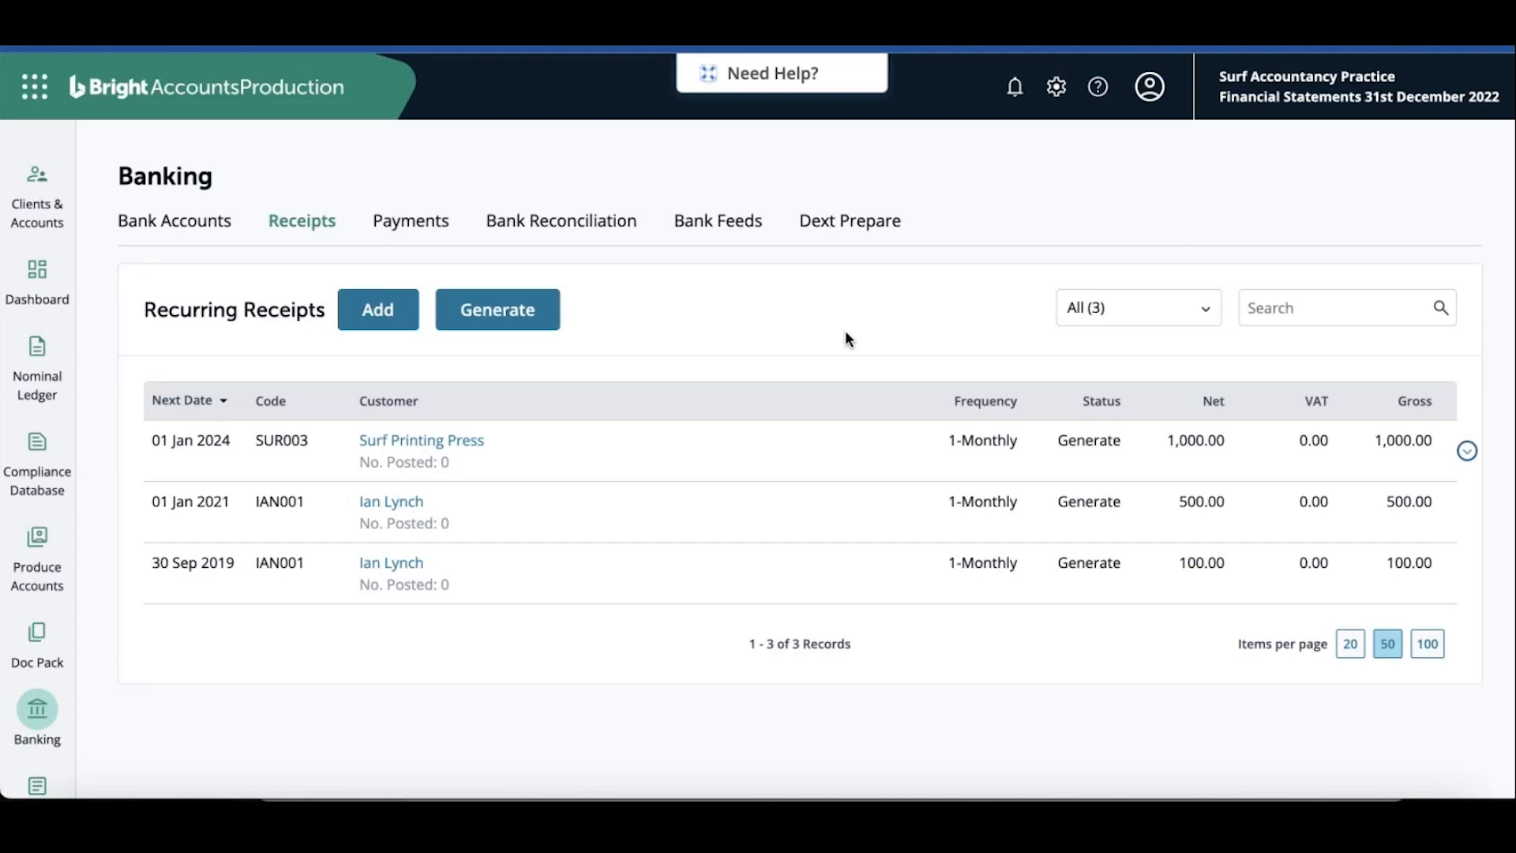
# Open the generate view and update the recurring receipt list up to 01/04/2024, confirming the date change
pyautogui.click(499, 316)
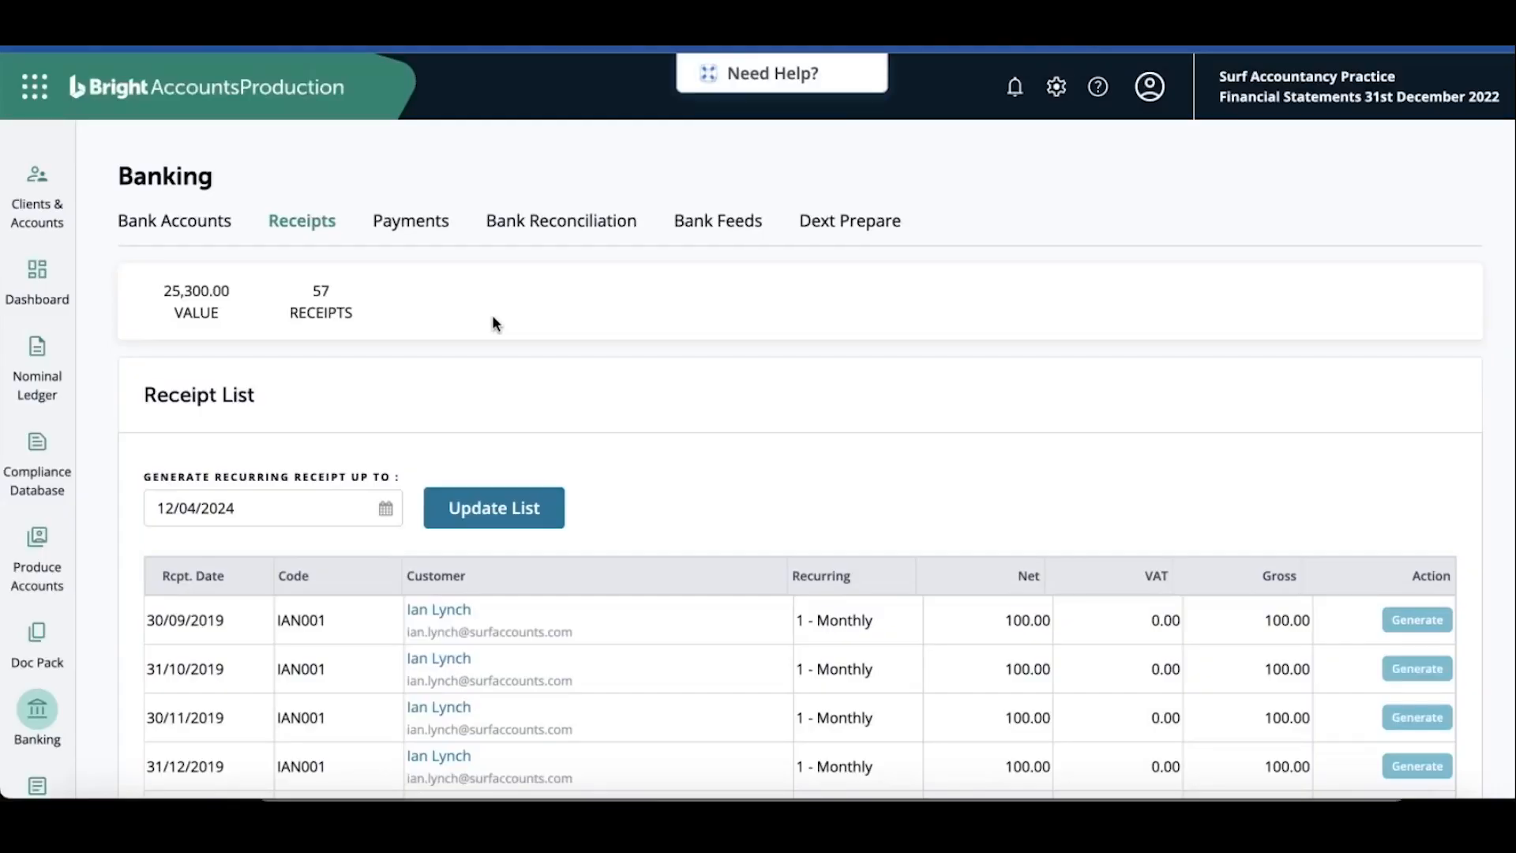
pyautogui.scroll(-2, 314, 418)
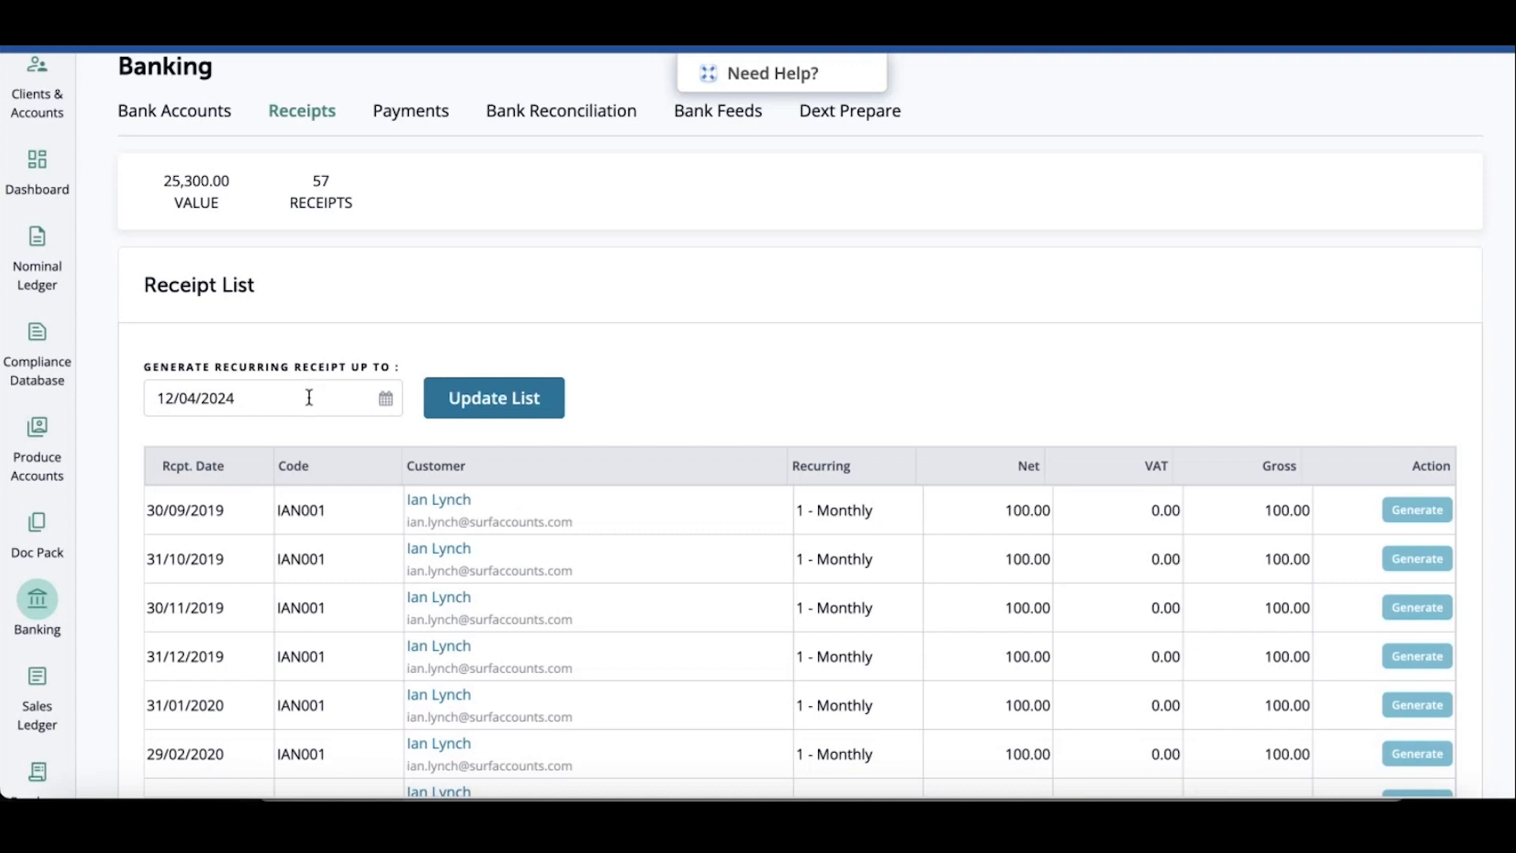
pyautogui.tripleClick(309, 392)
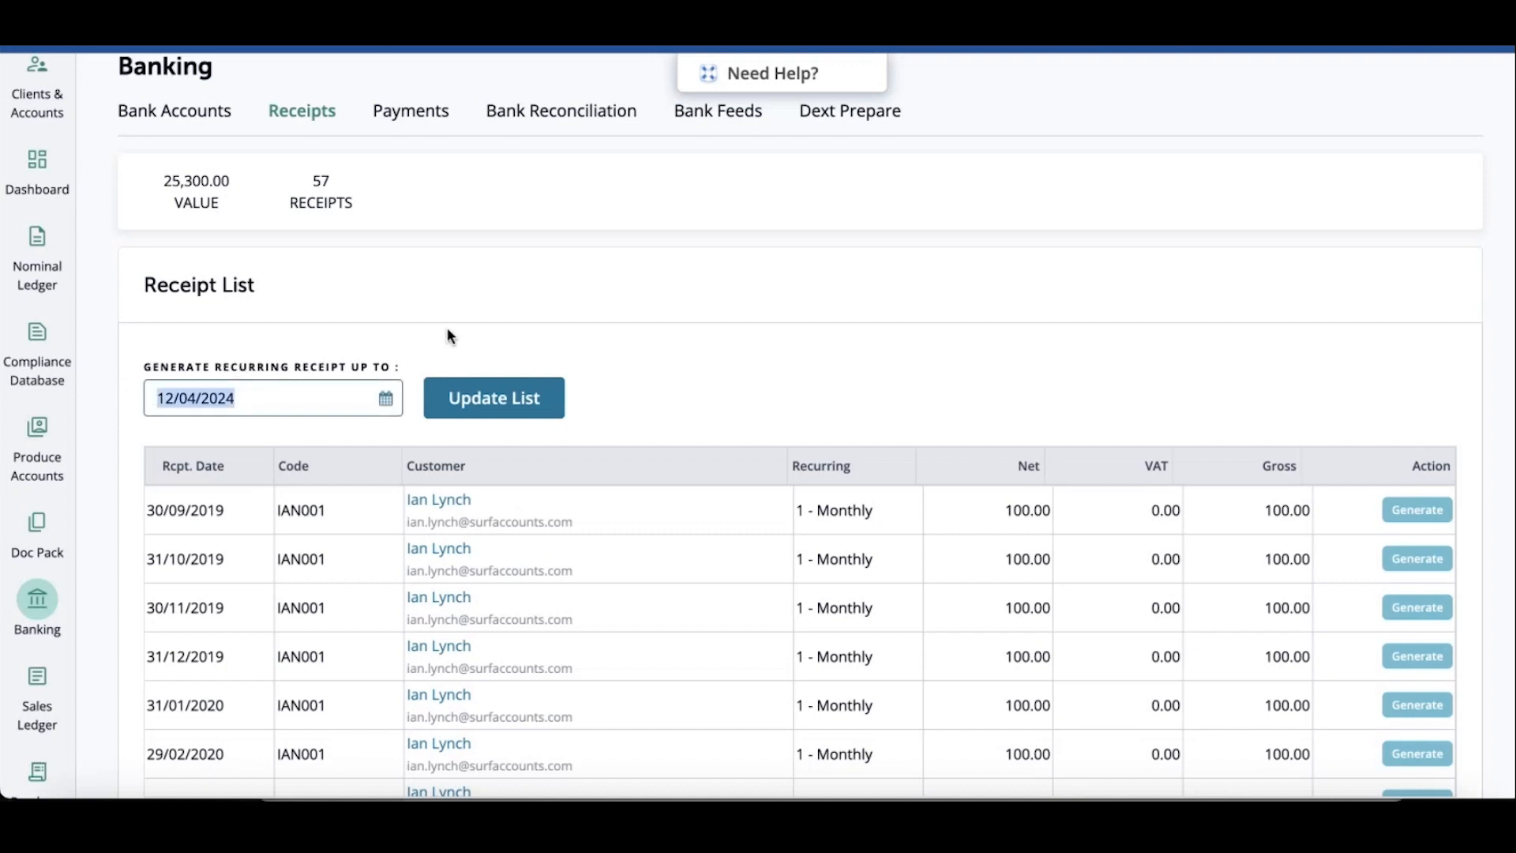
pyautogui.write('01')
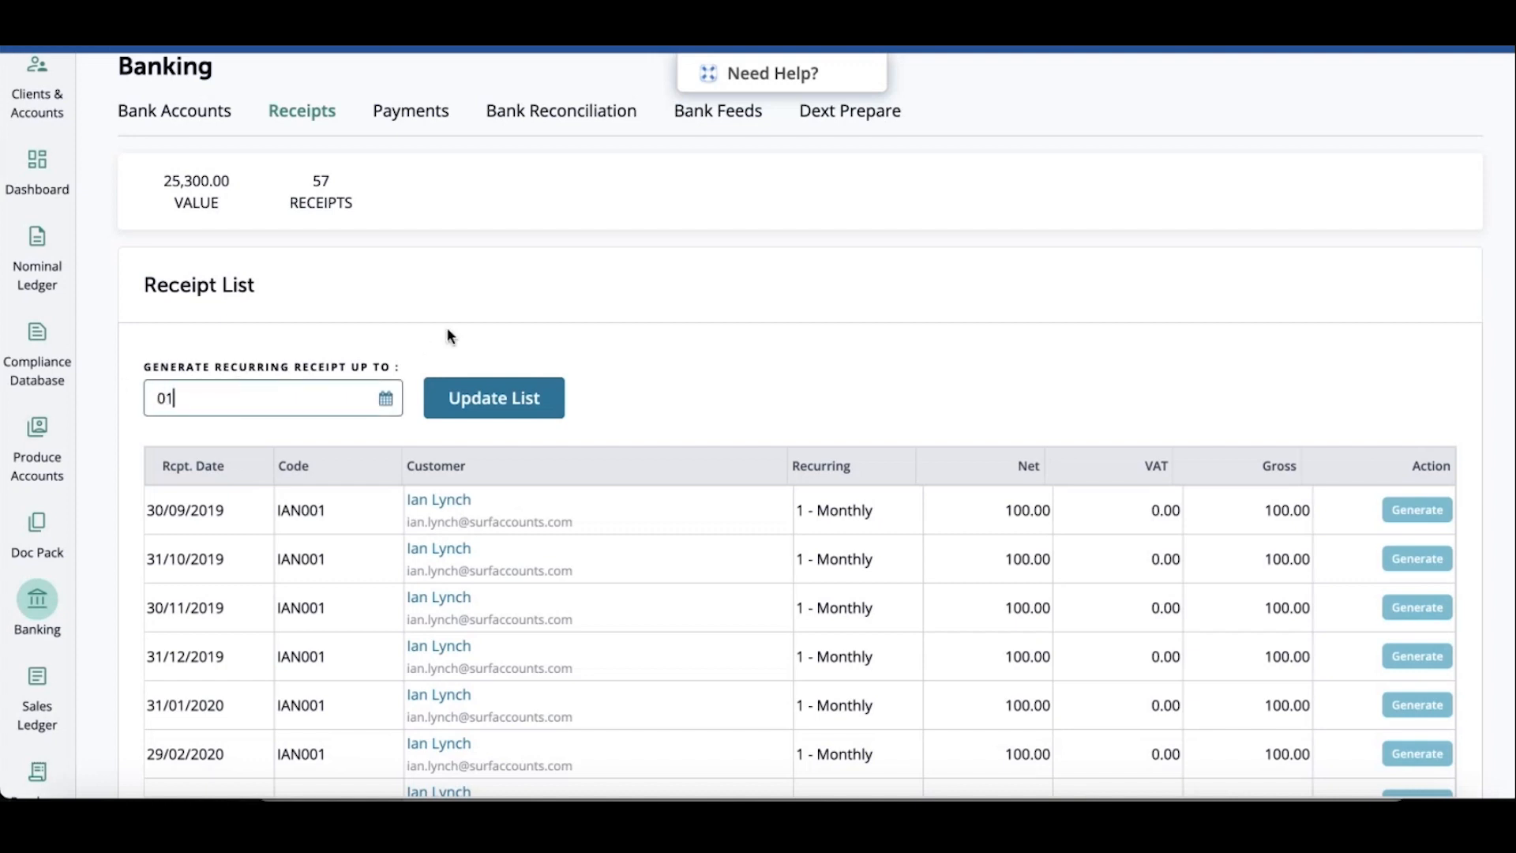
pyautogui.write('/04/2024')
pyautogui.click(515, 390)
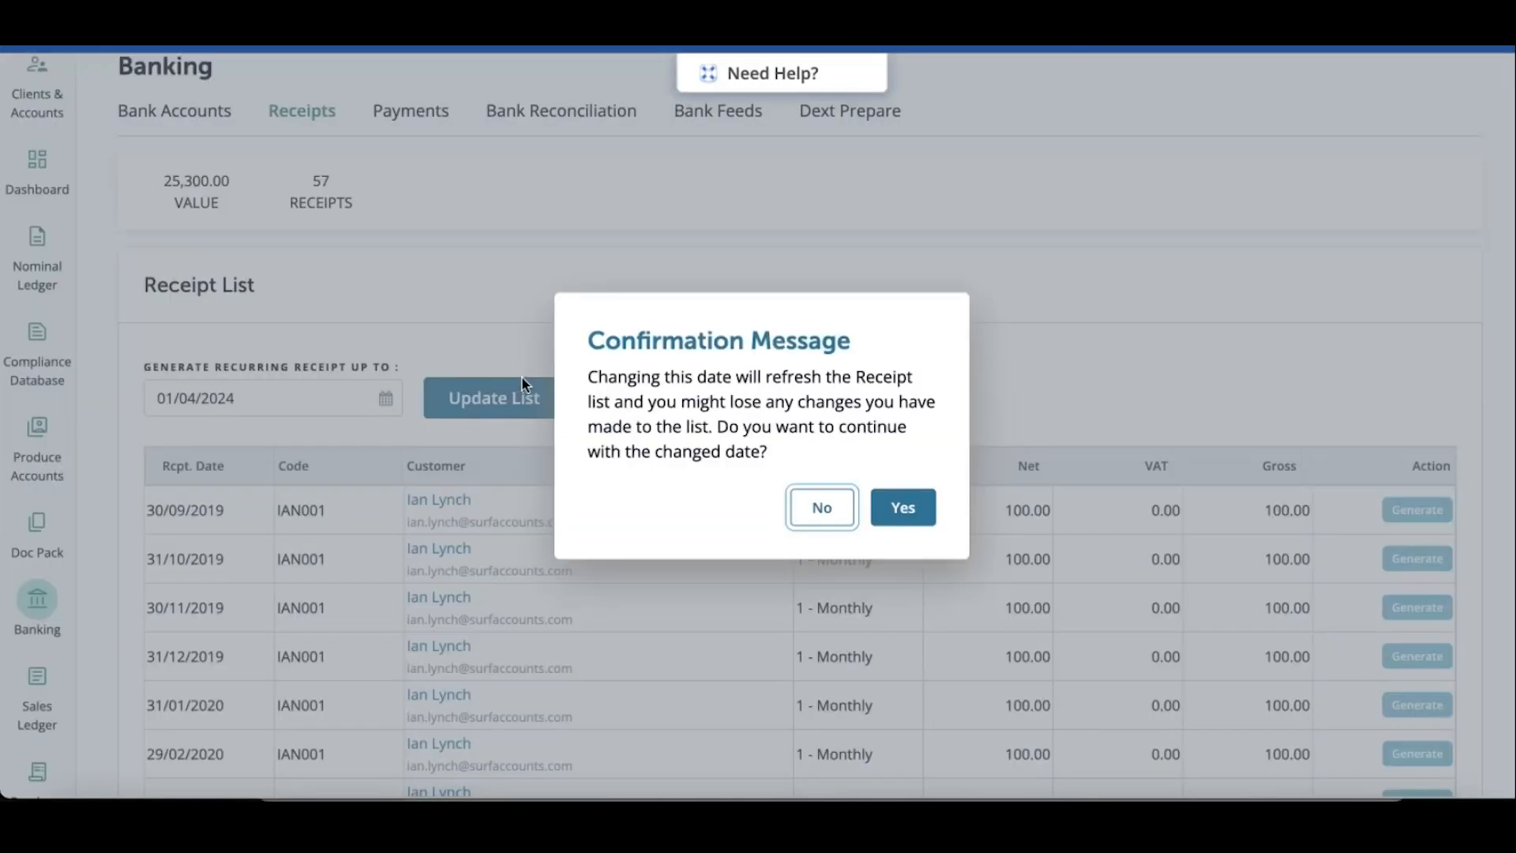
pyautogui.click(894, 521)
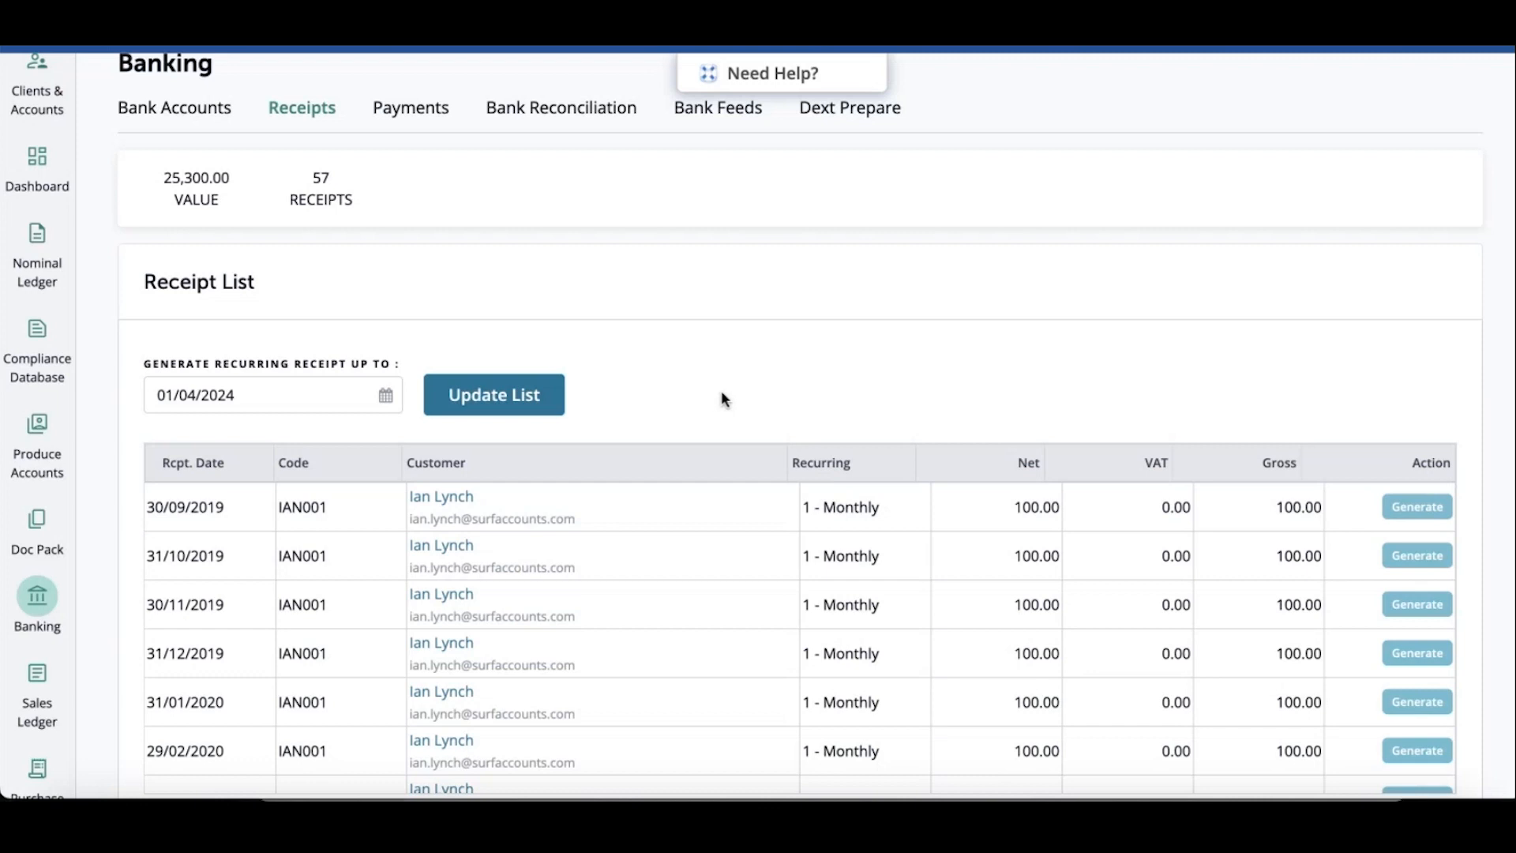
# Scroll through the receipt list to review the entries to be generated
pyautogui.scroll(-2, 779, 348)
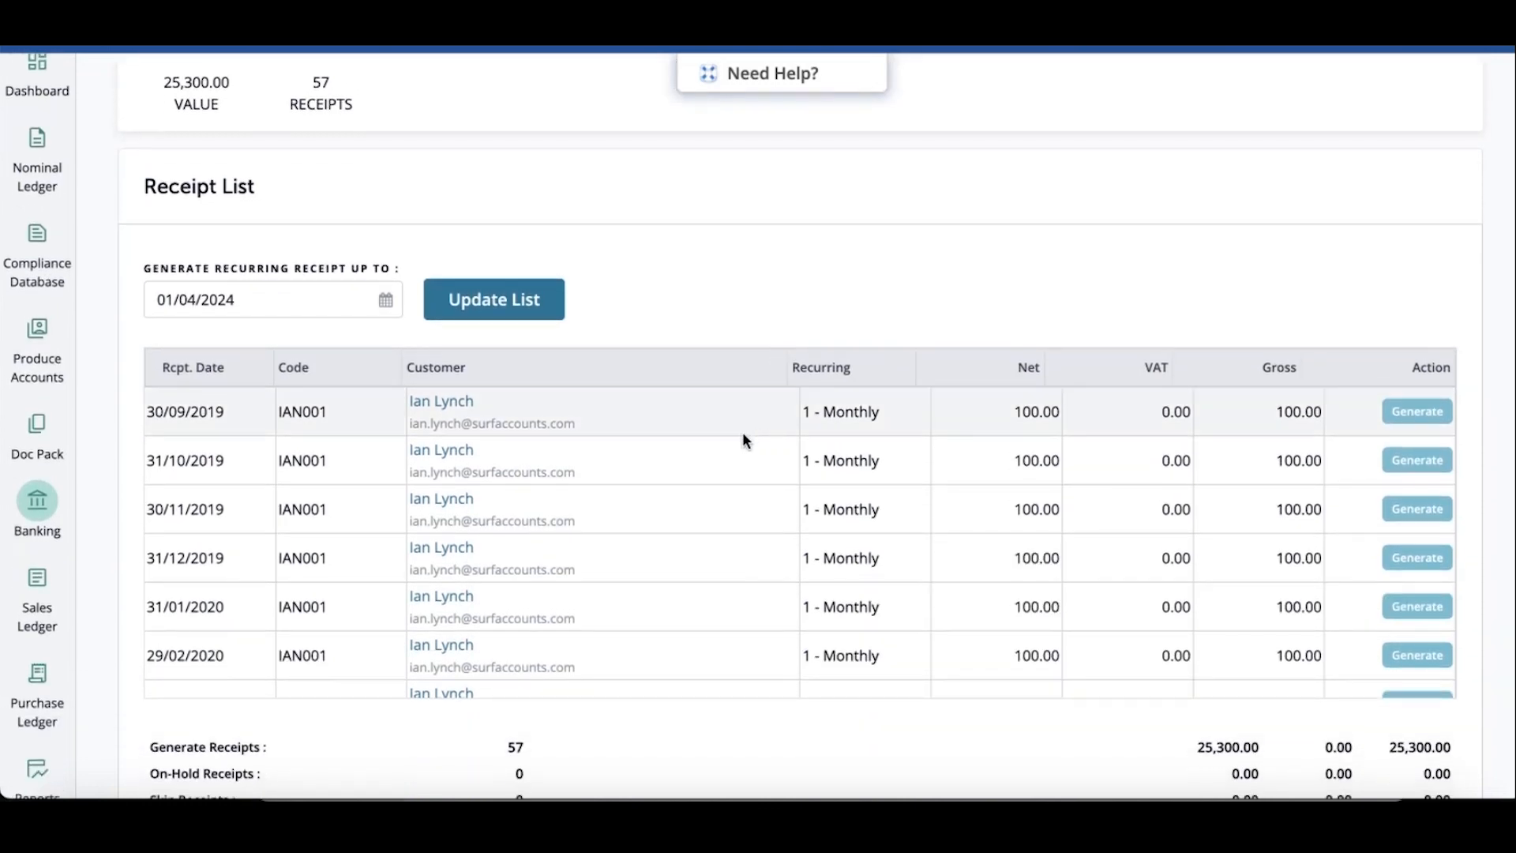
pyautogui.scroll(-15, 743, 434)
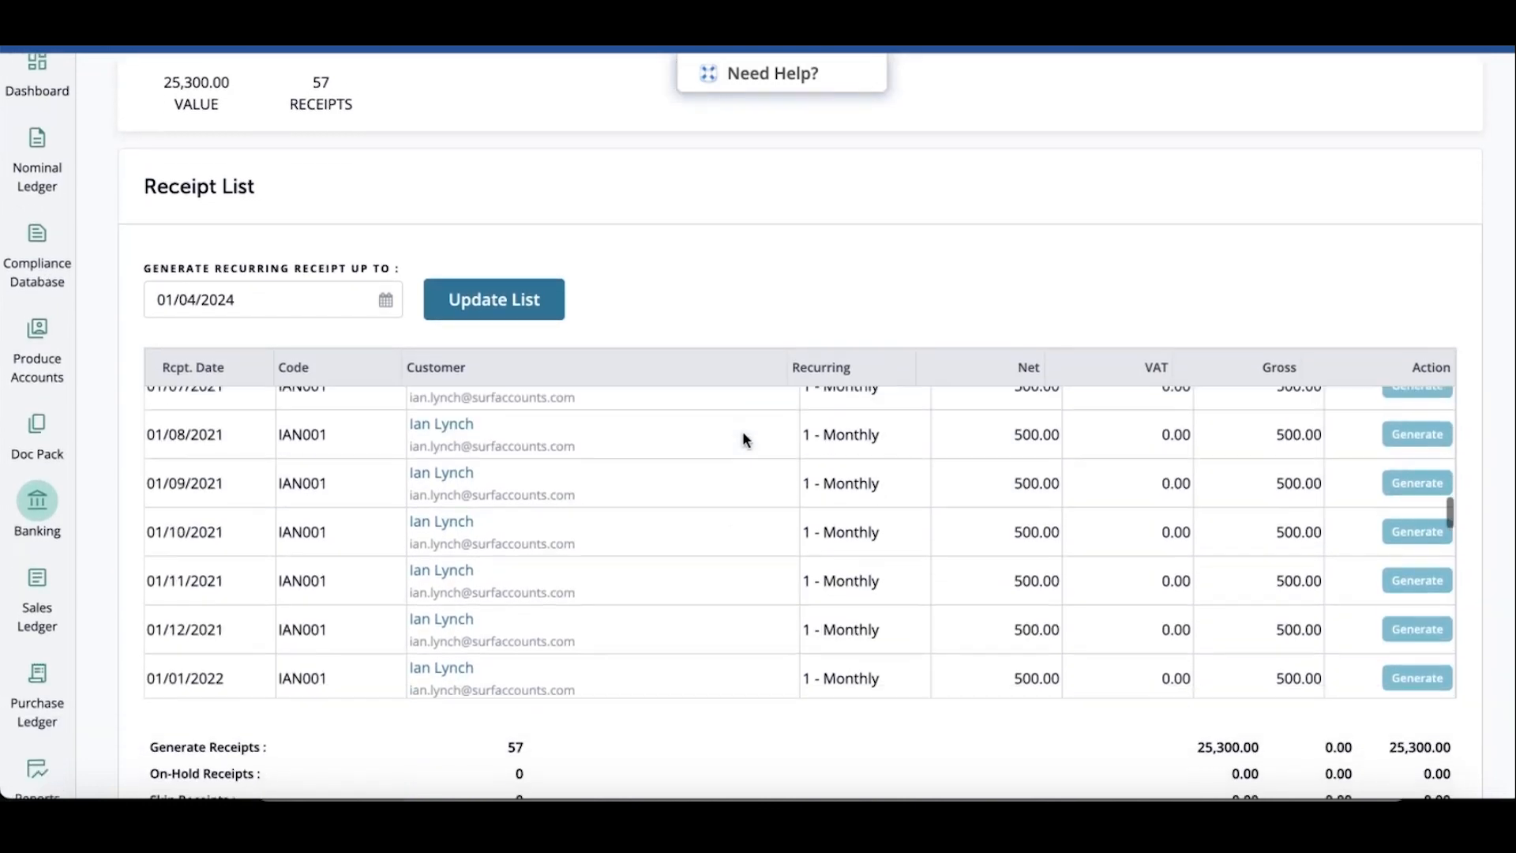
pyautogui.scroll(-15, 742, 432)
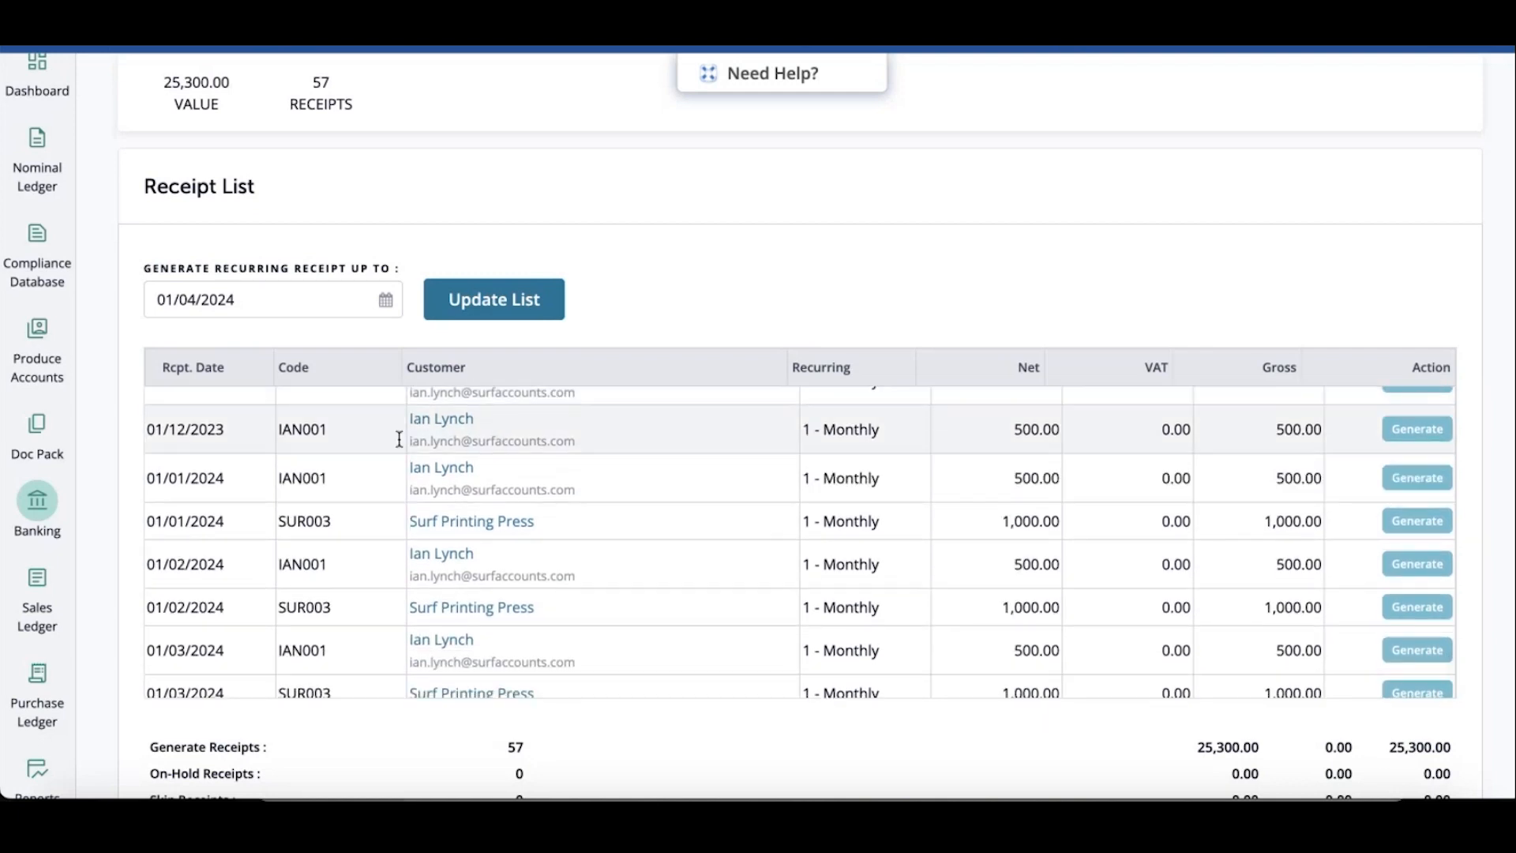
# Cycle the 01/04/2024 IAN001 receipt's action through Closed and Skip back to Generate
pyautogui.scroll(-1, 634, 462)
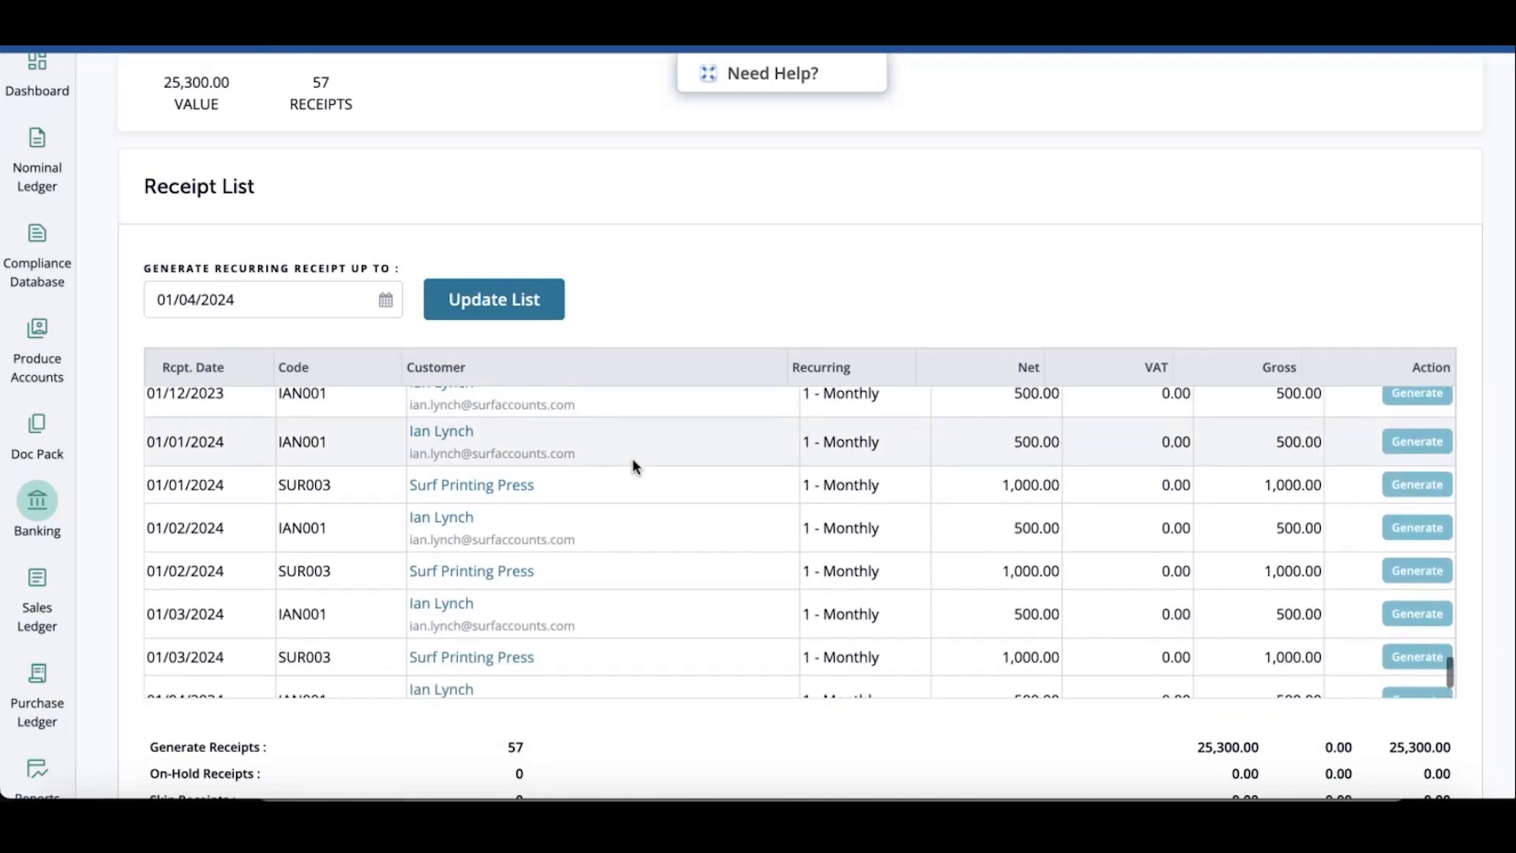
pyautogui.scroll(-1, 624, 464)
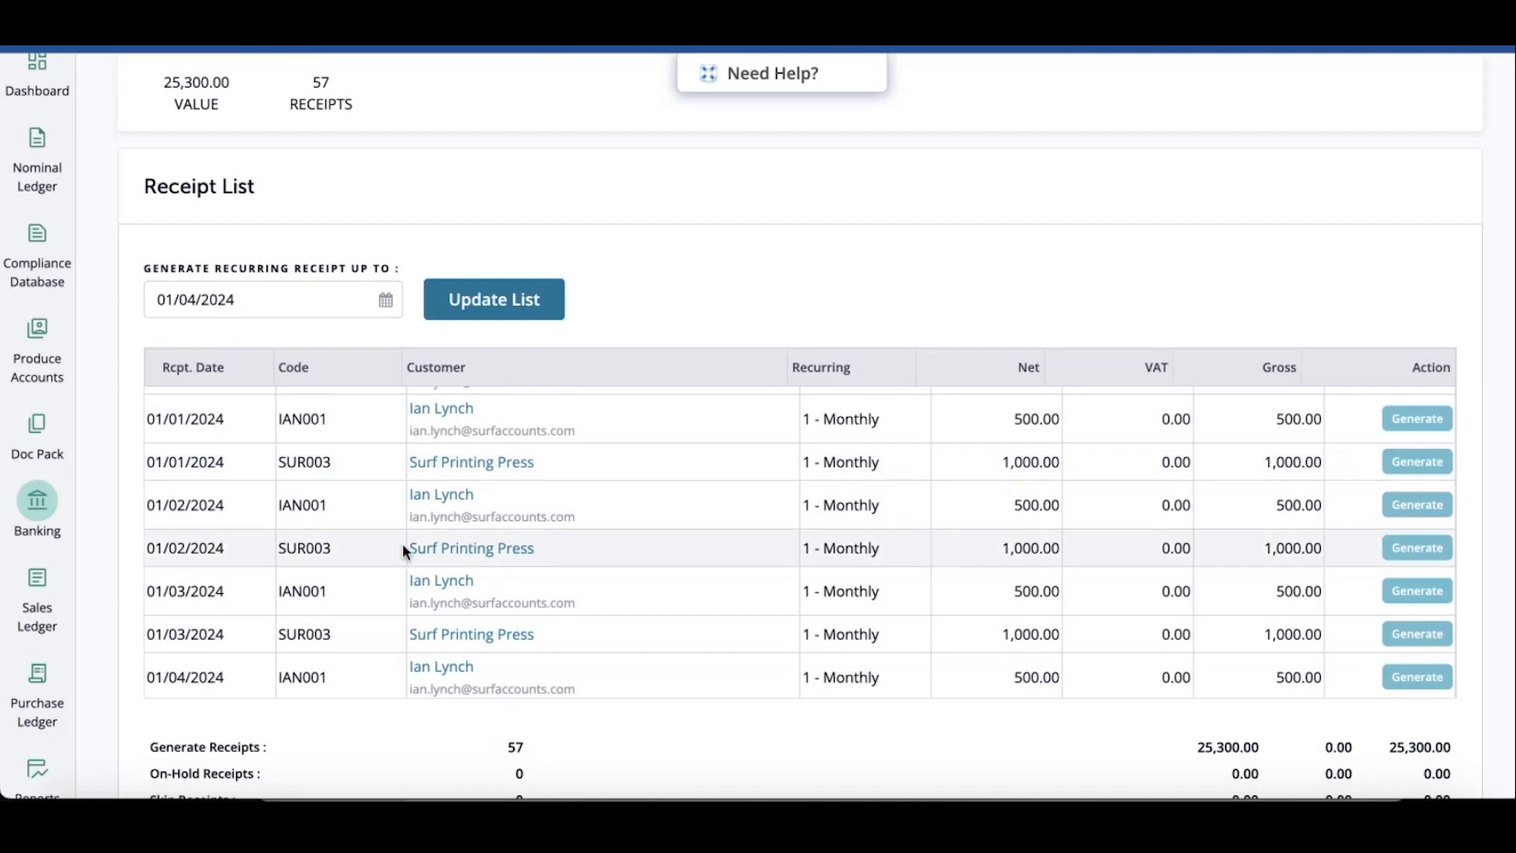
pyautogui.scroll(-1, 581, 598)
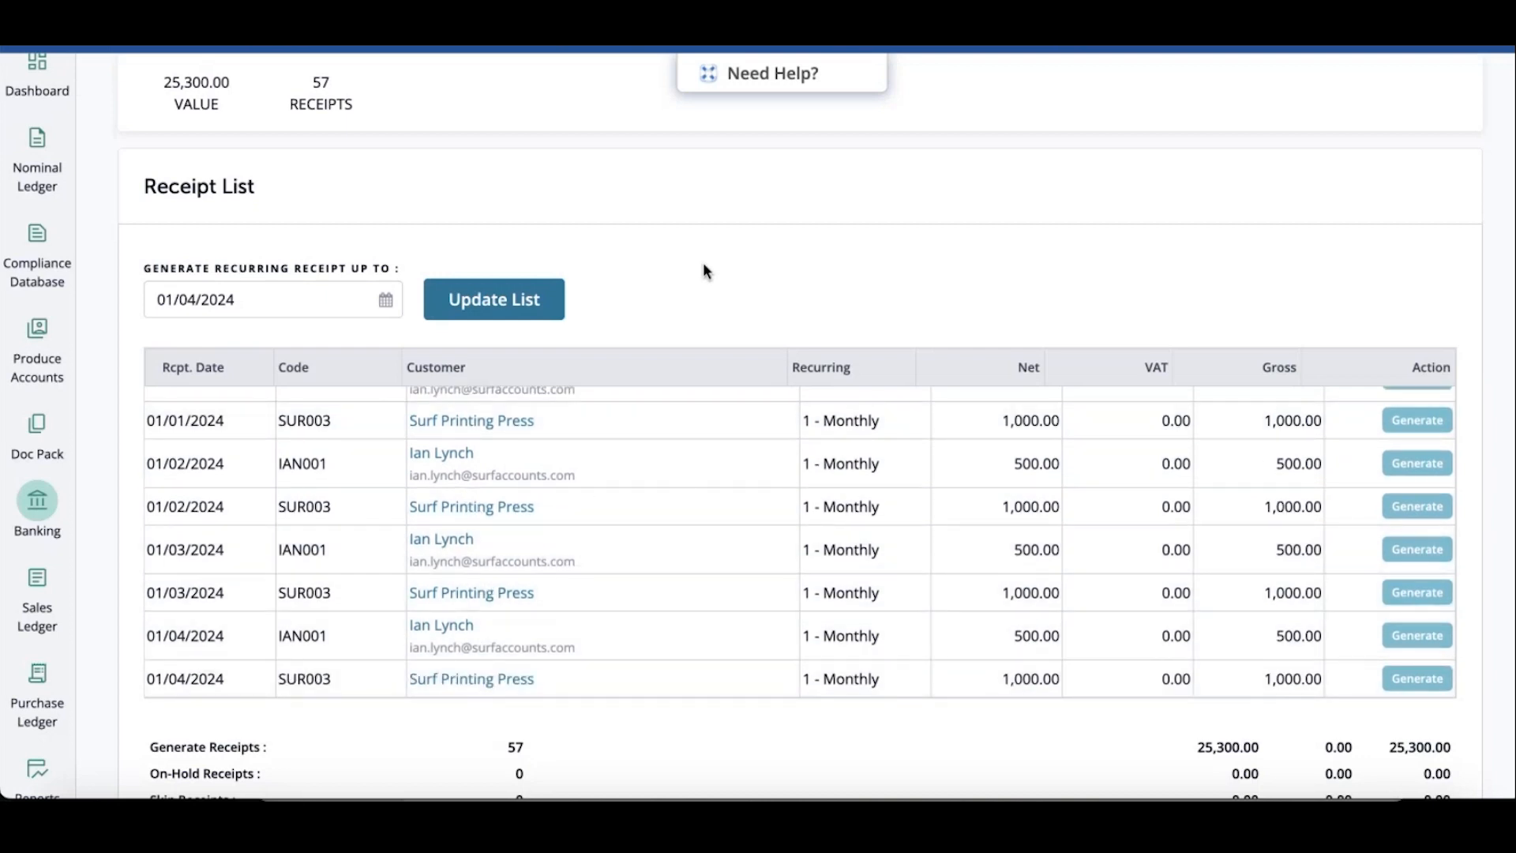
pyautogui.scroll(-1, 704, 271)
pyautogui.scroll(-2, 703, 270)
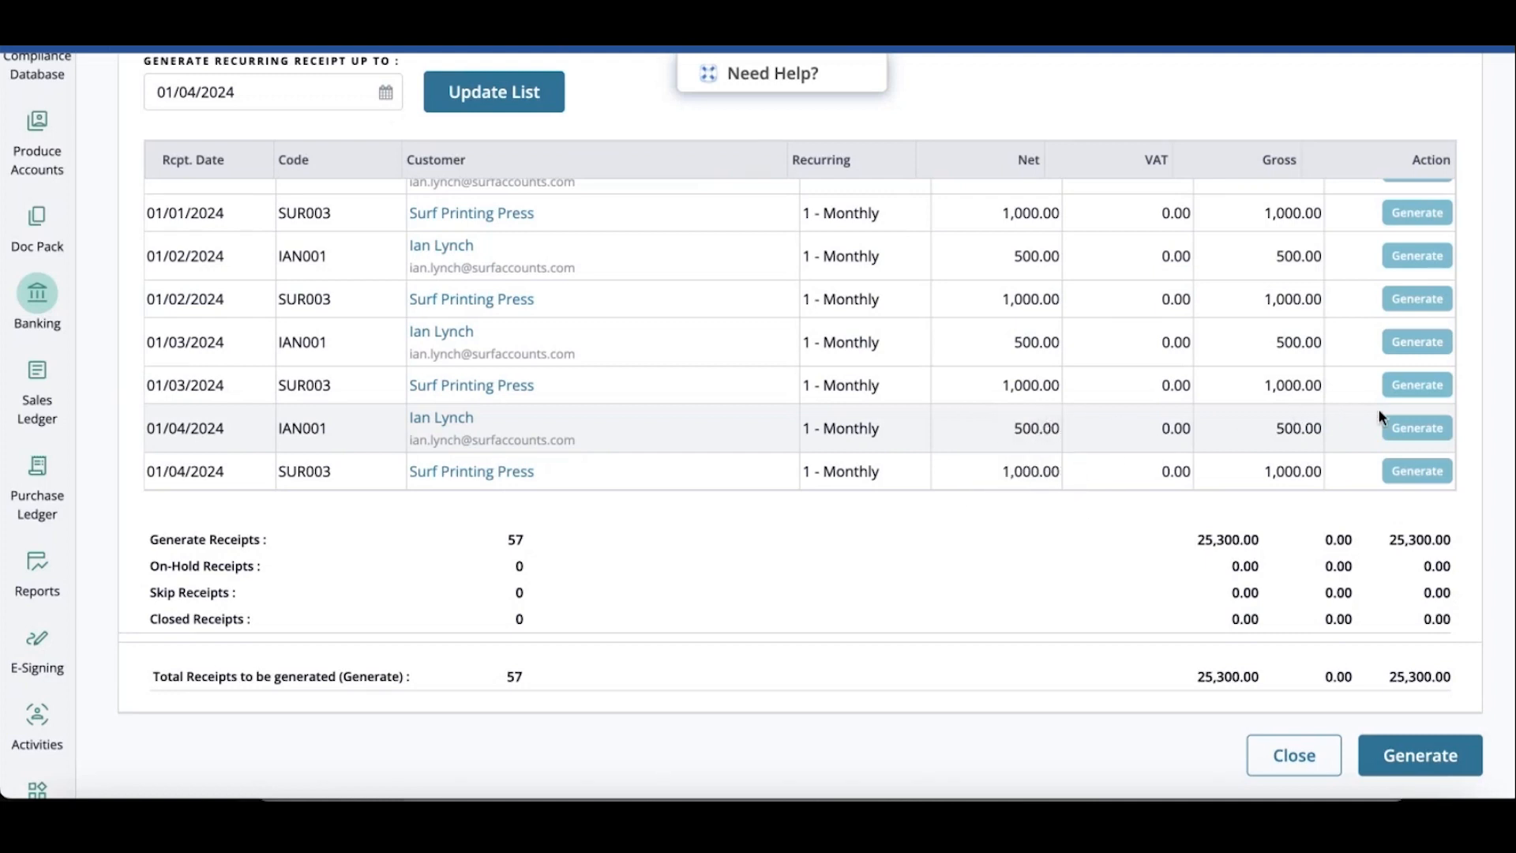
pyautogui.click(1411, 430)
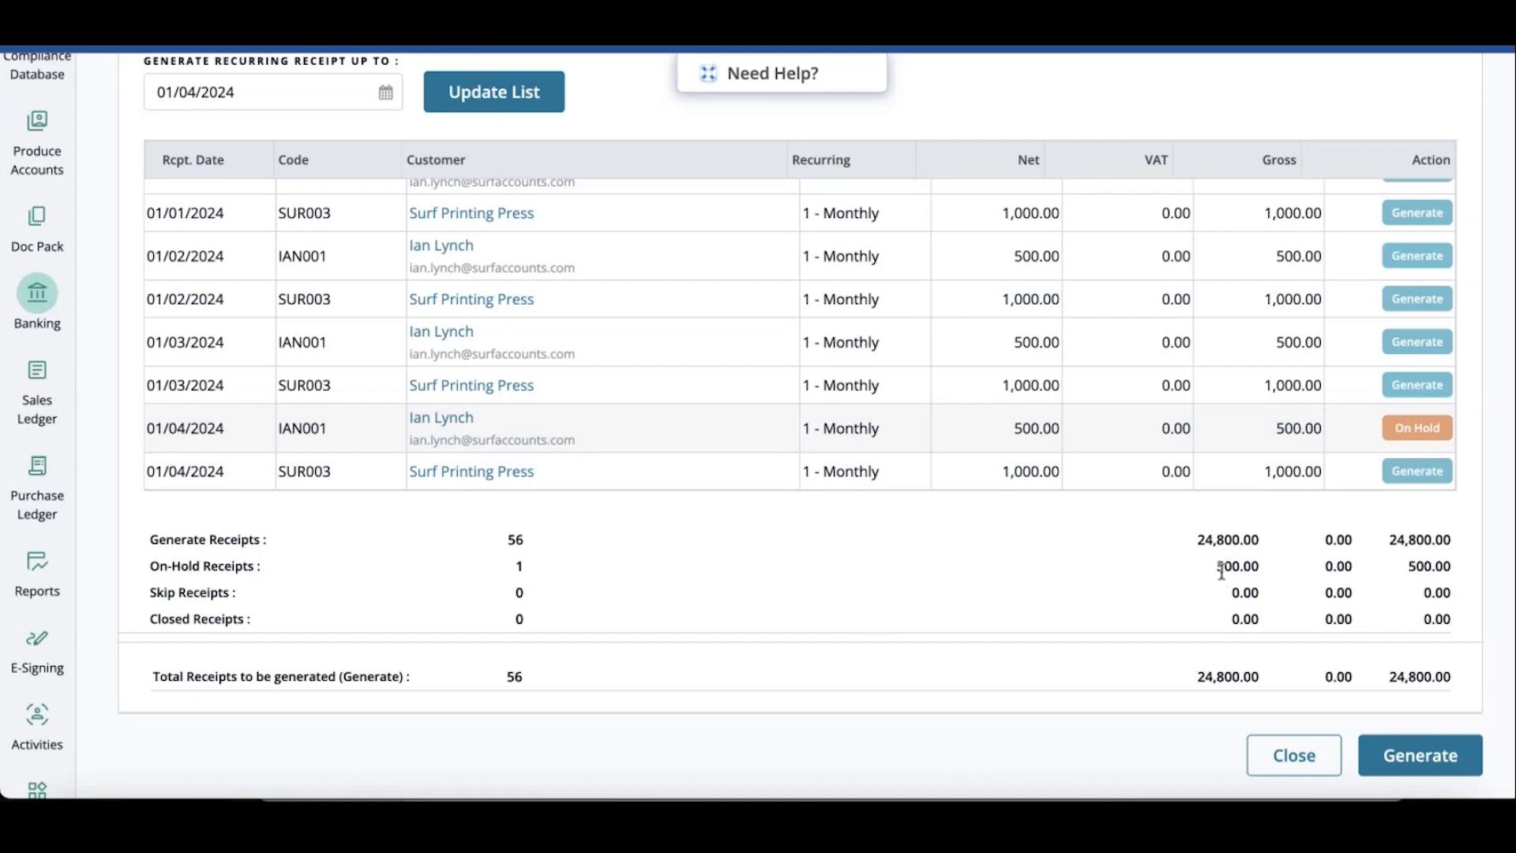
pyautogui.click(1417, 429)
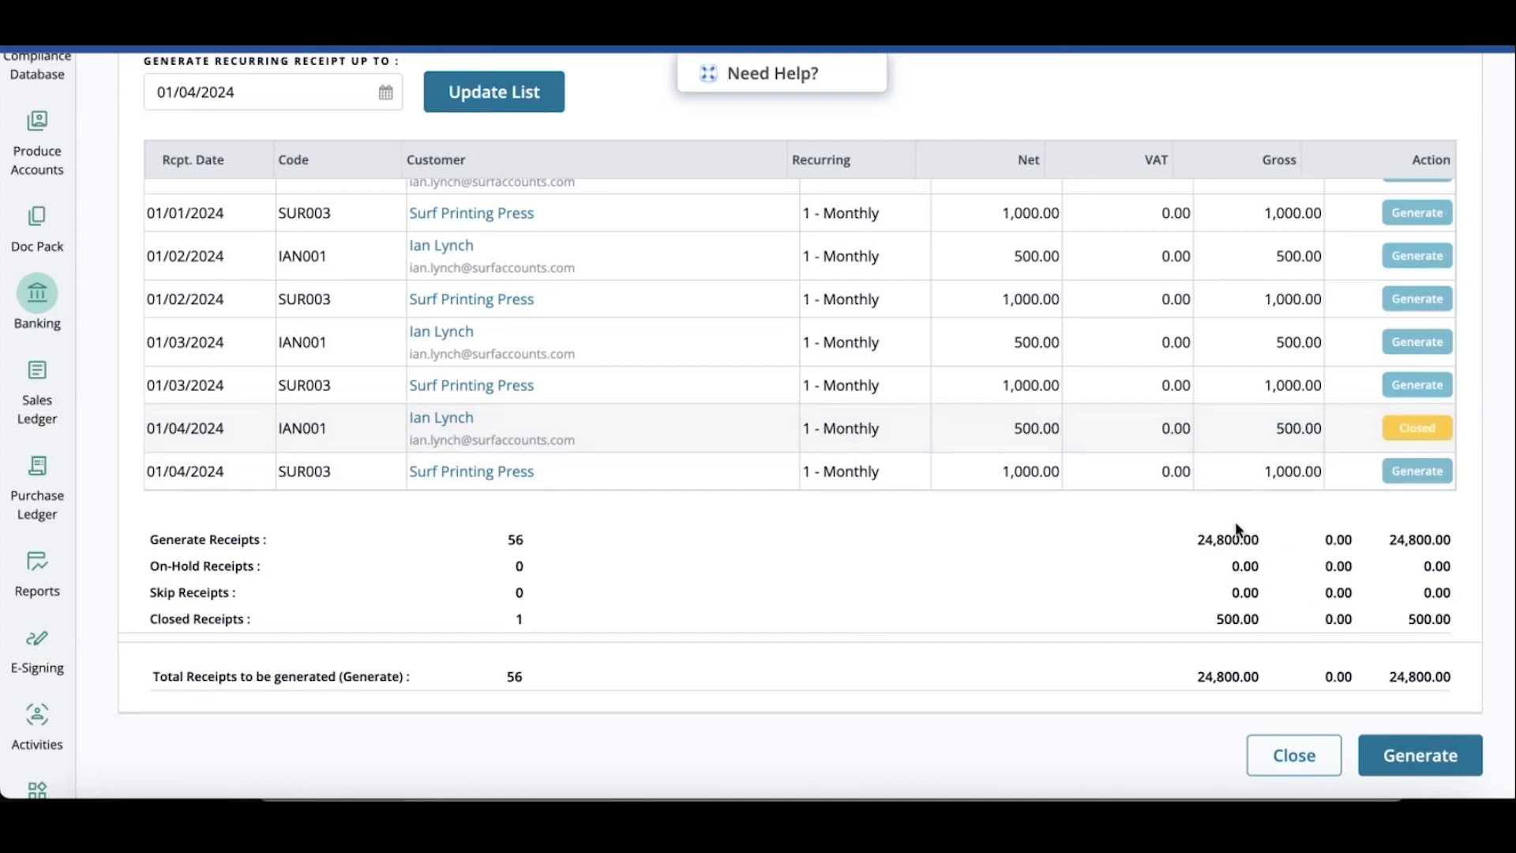
pyautogui.click(1433, 429)
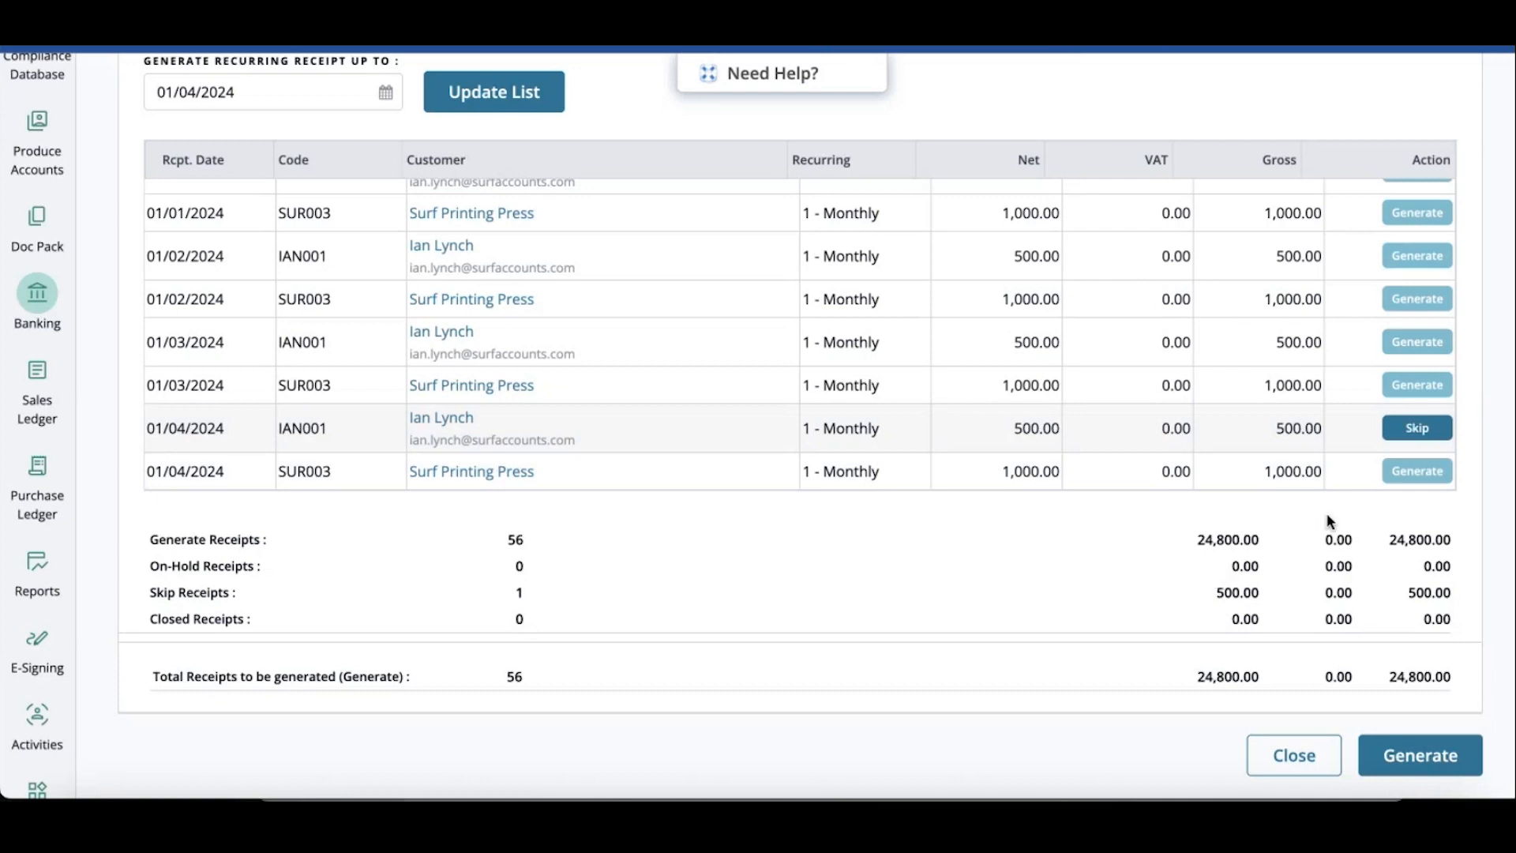
pyautogui.click(1413, 427)
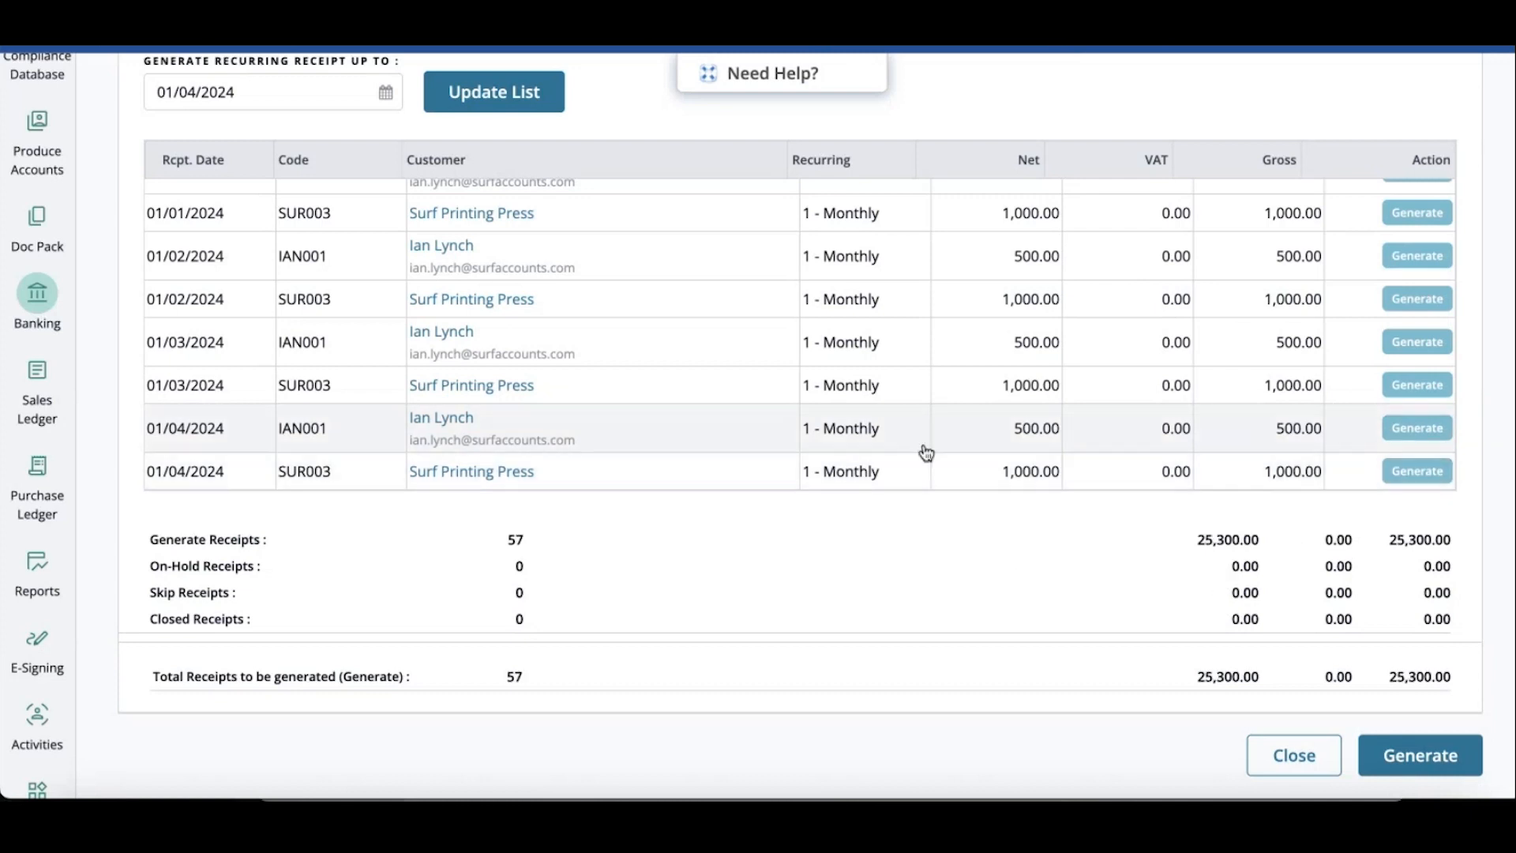
# Generate all listed recurring receipts, confirming the generation
pyautogui.scroll(6, 949, 540)
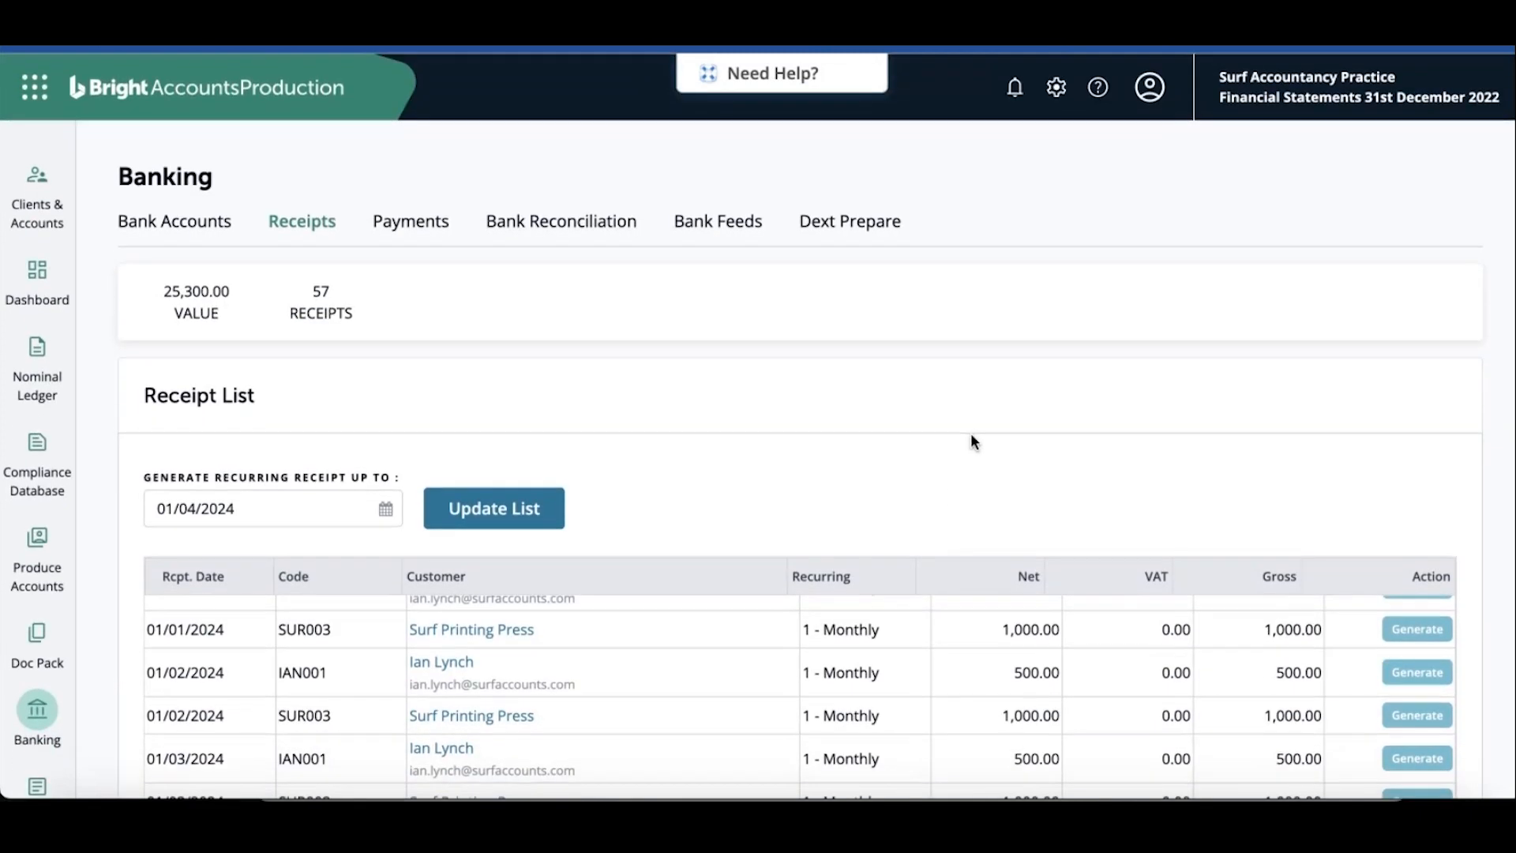
pyautogui.scroll(-7, 970, 432)
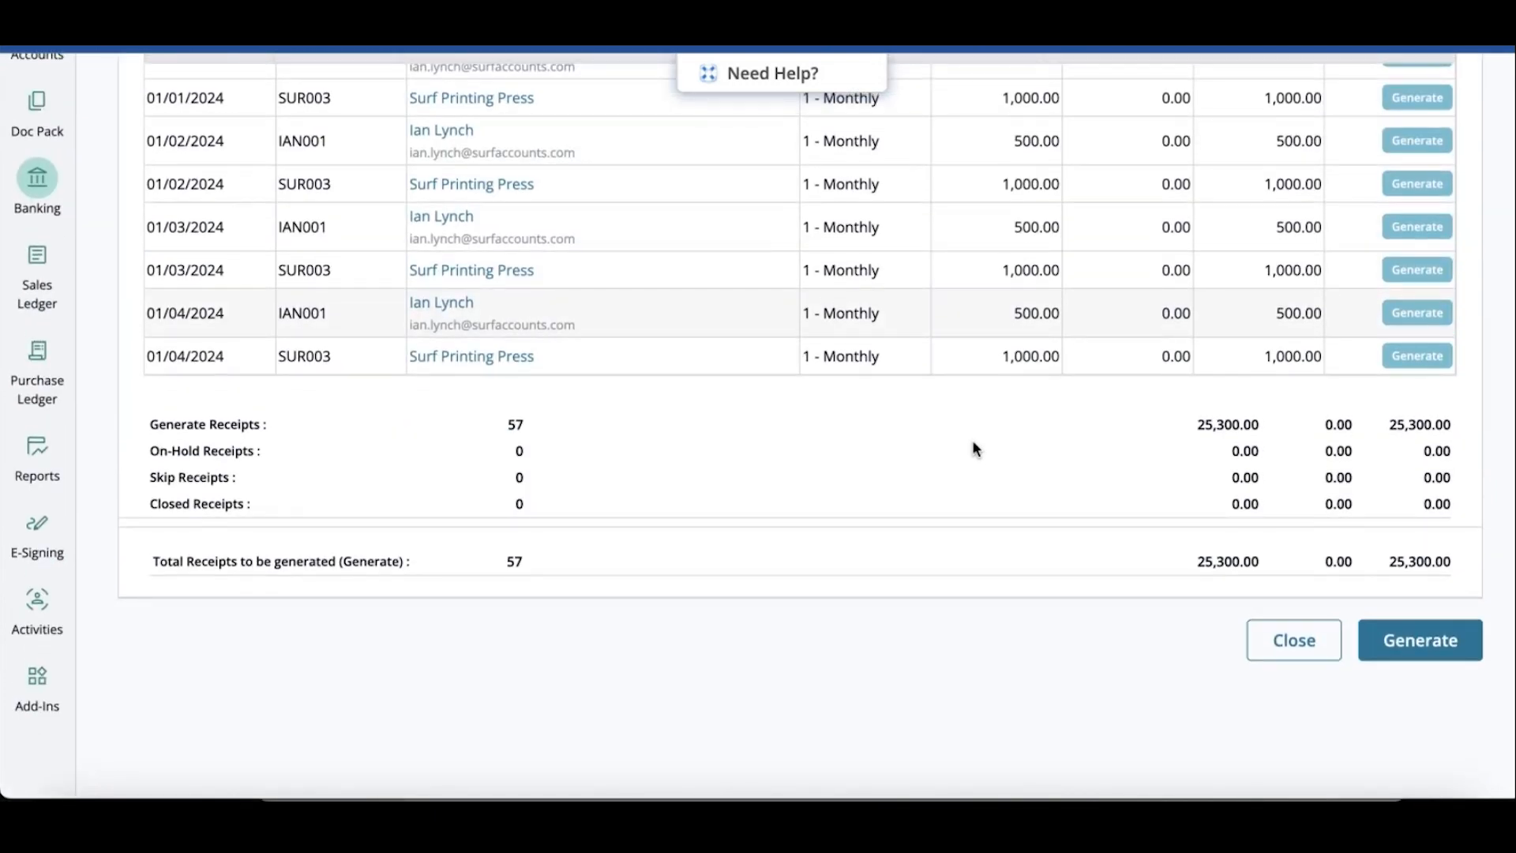
pyautogui.click(1461, 644)
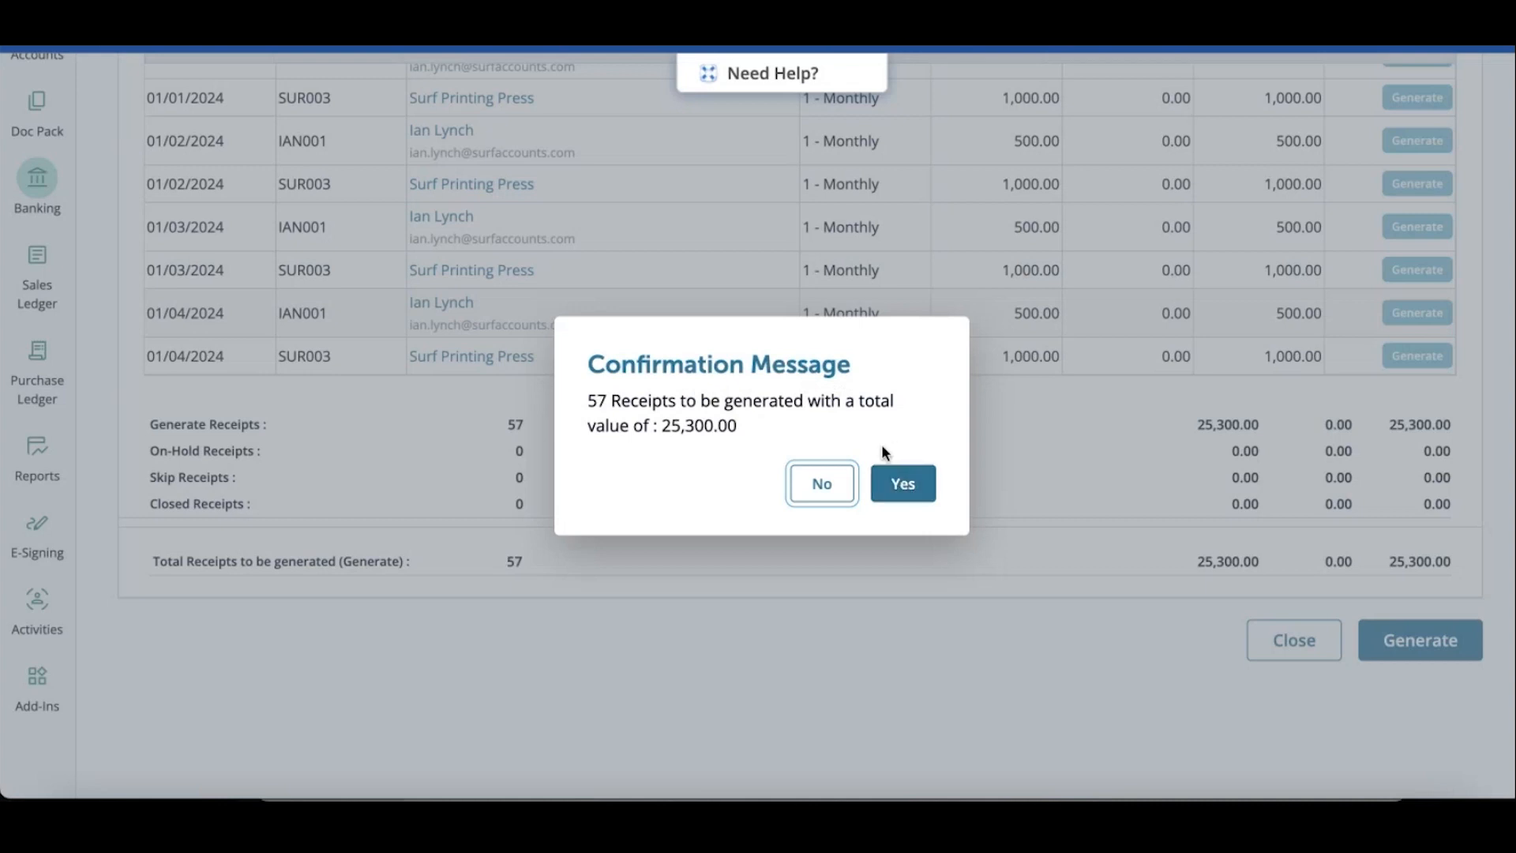
pyautogui.click(903, 482)
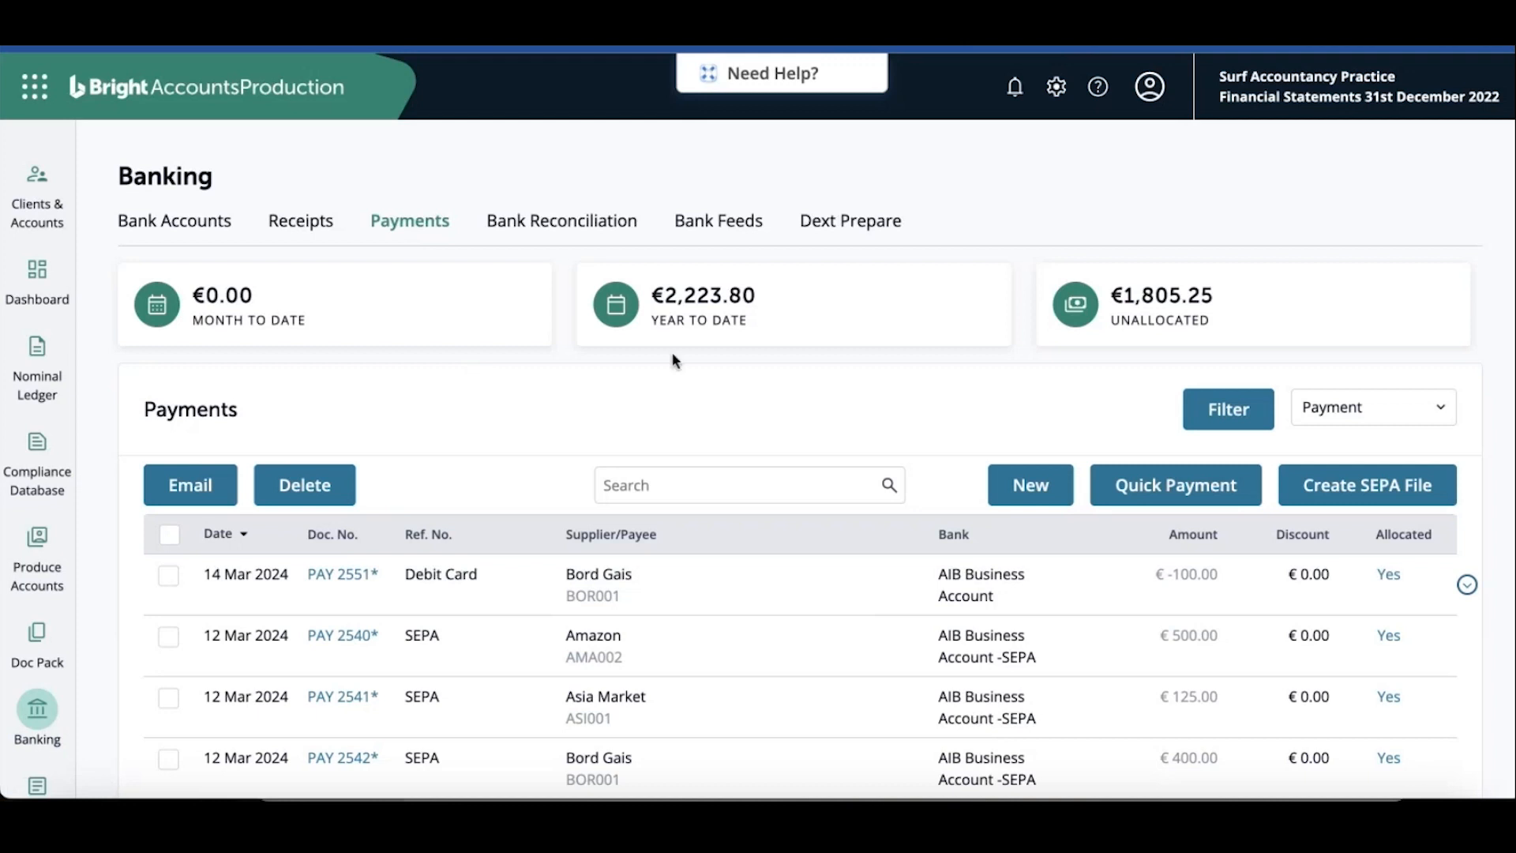
# Switch to recurring payments, start a new recurring supplier payment and select City Bin as the supplier
pyautogui.click(1402, 412)
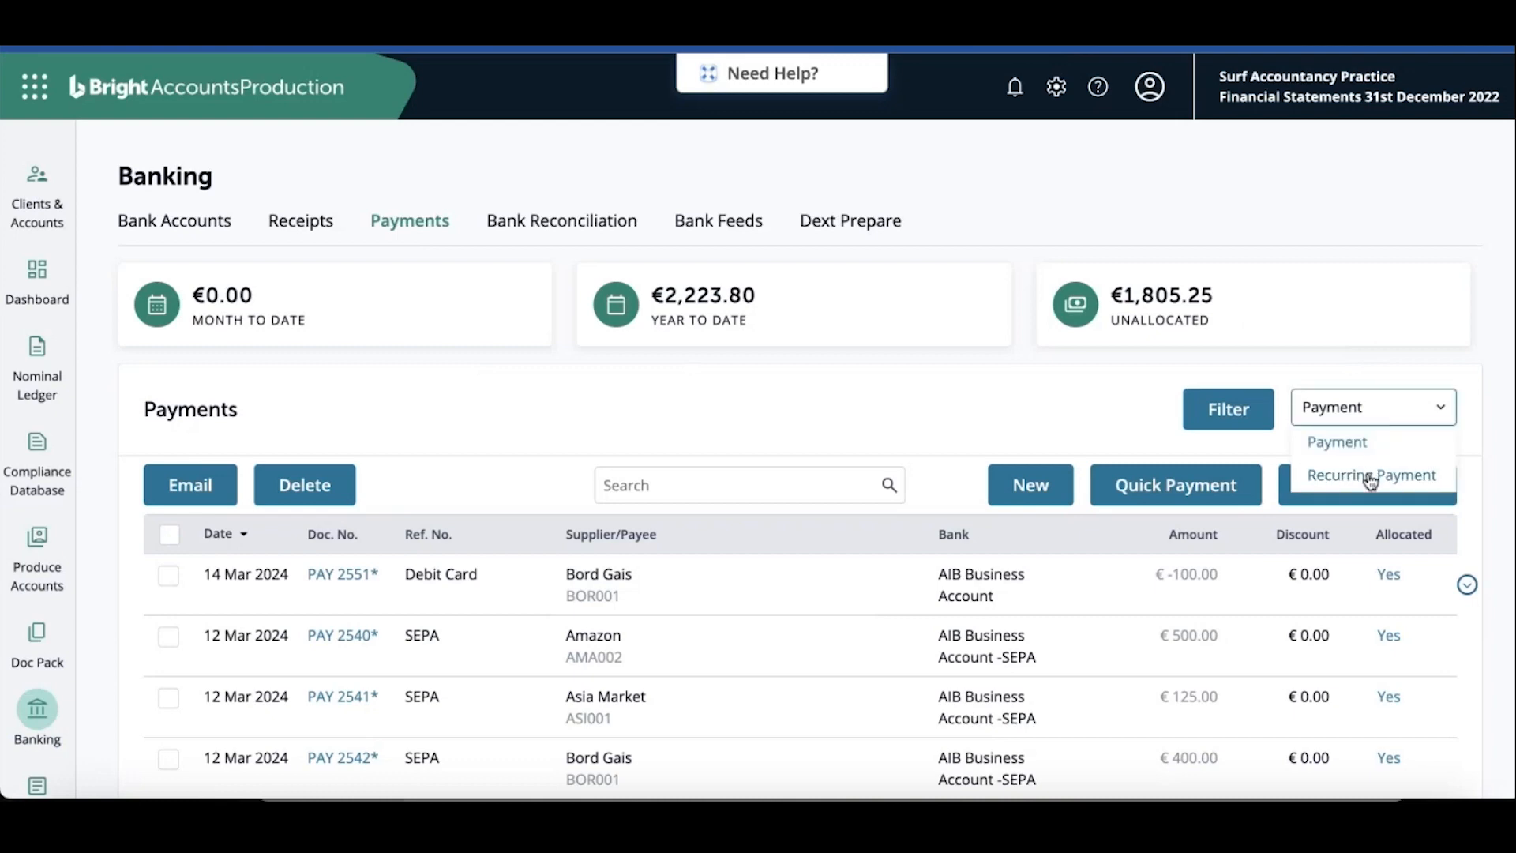
pyautogui.click(1370, 475)
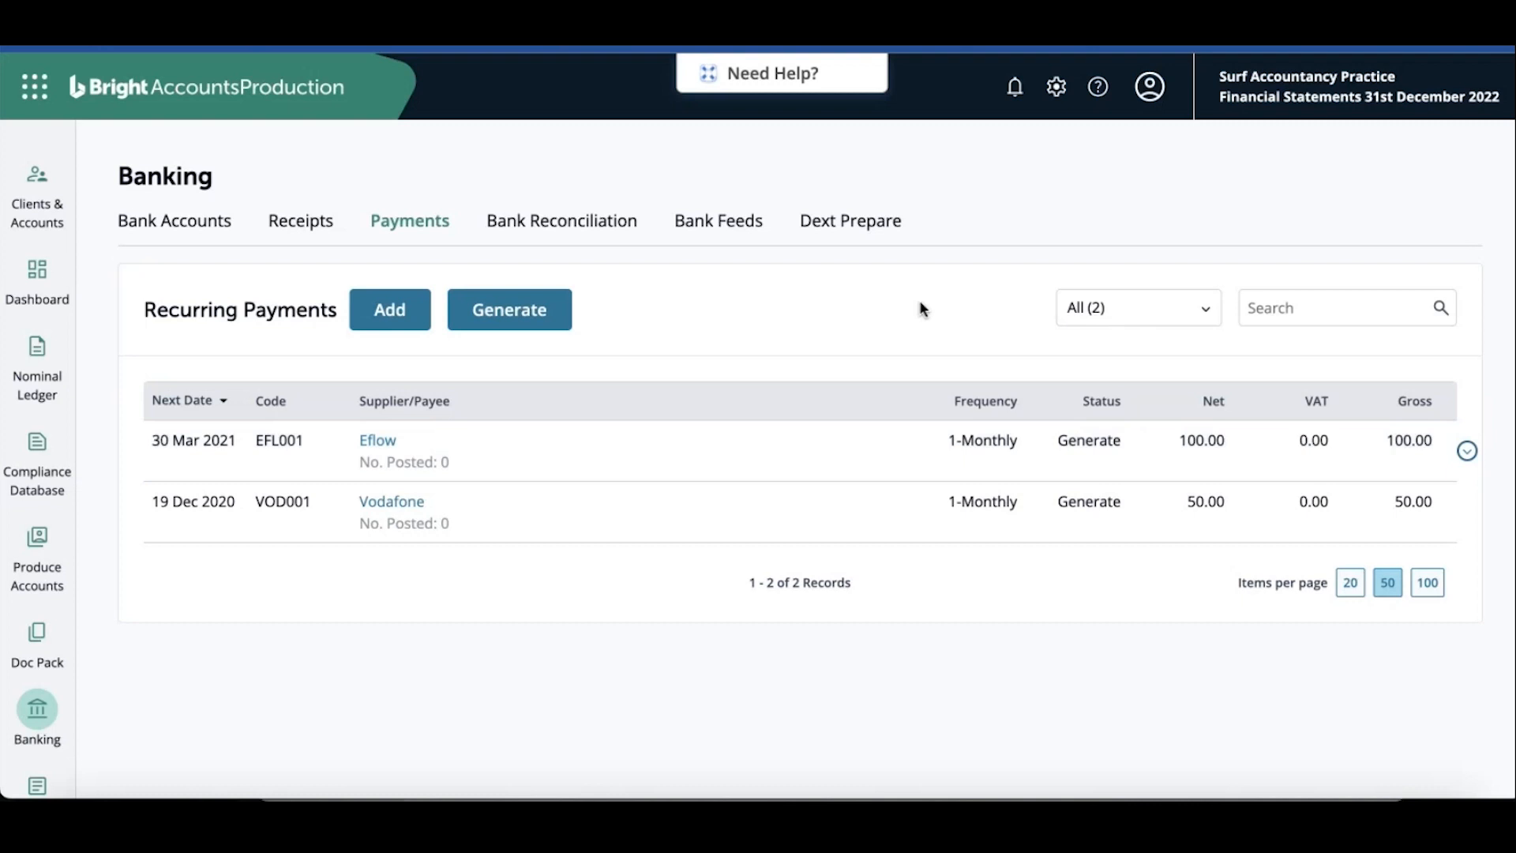
pyautogui.click(389, 315)
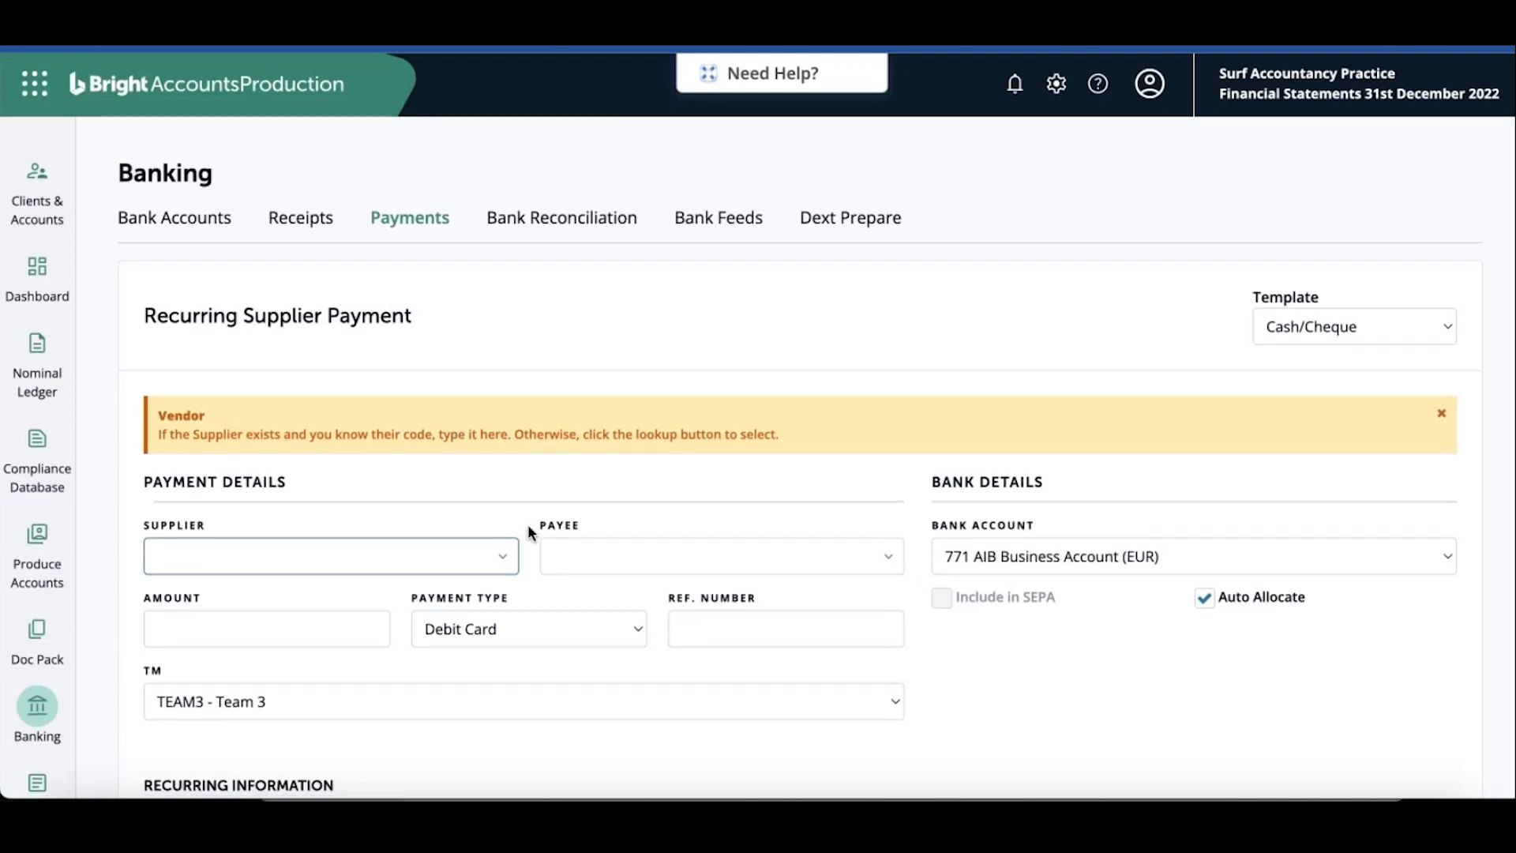
pyautogui.click(502, 559)
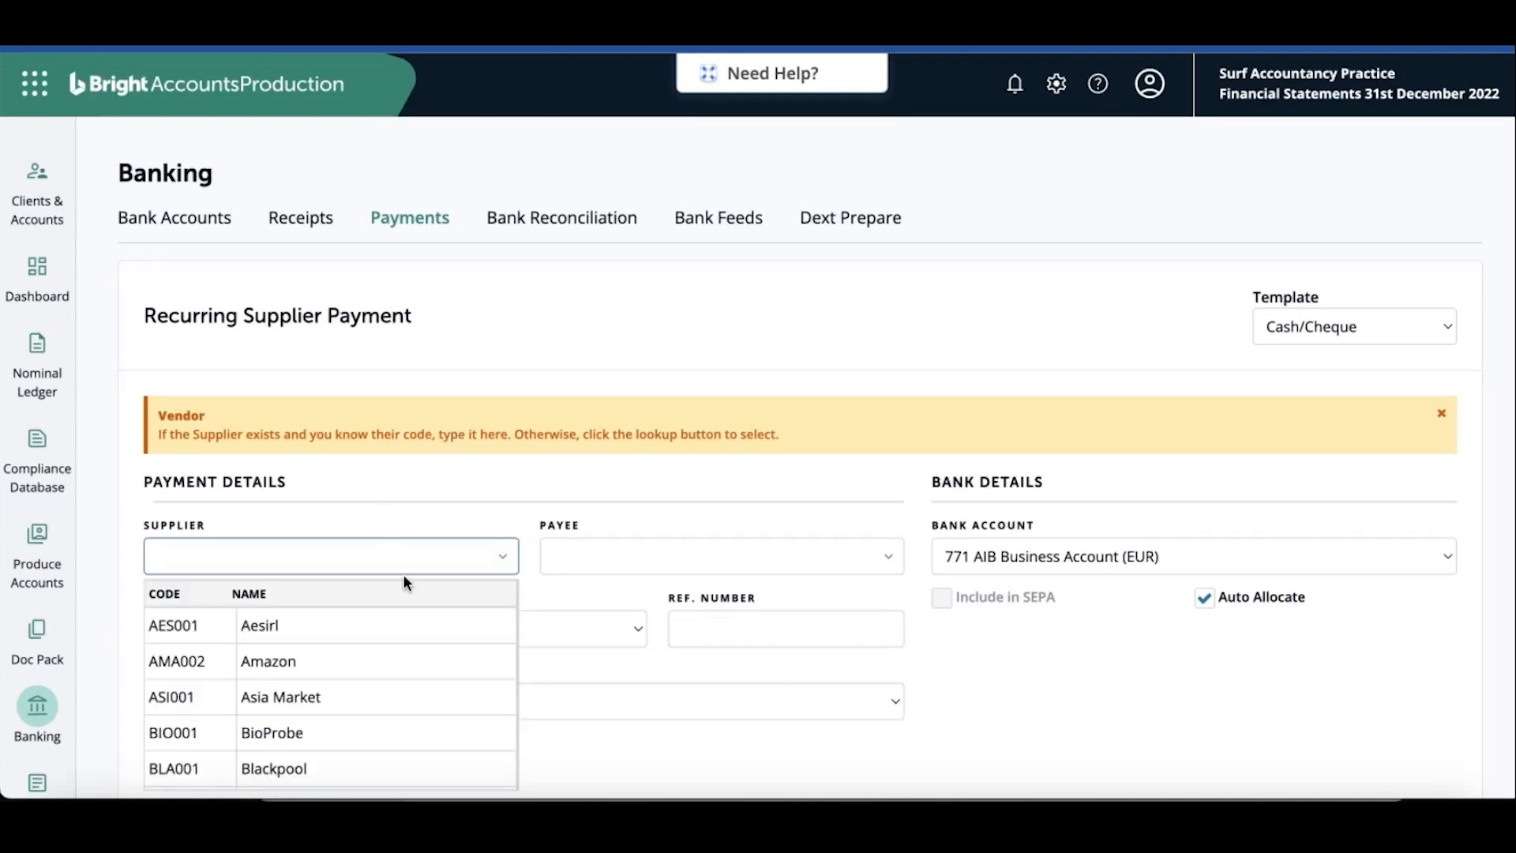
pyautogui.scroll(-3, 395, 662)
pyautogui.scroll(-1, 394, 662)
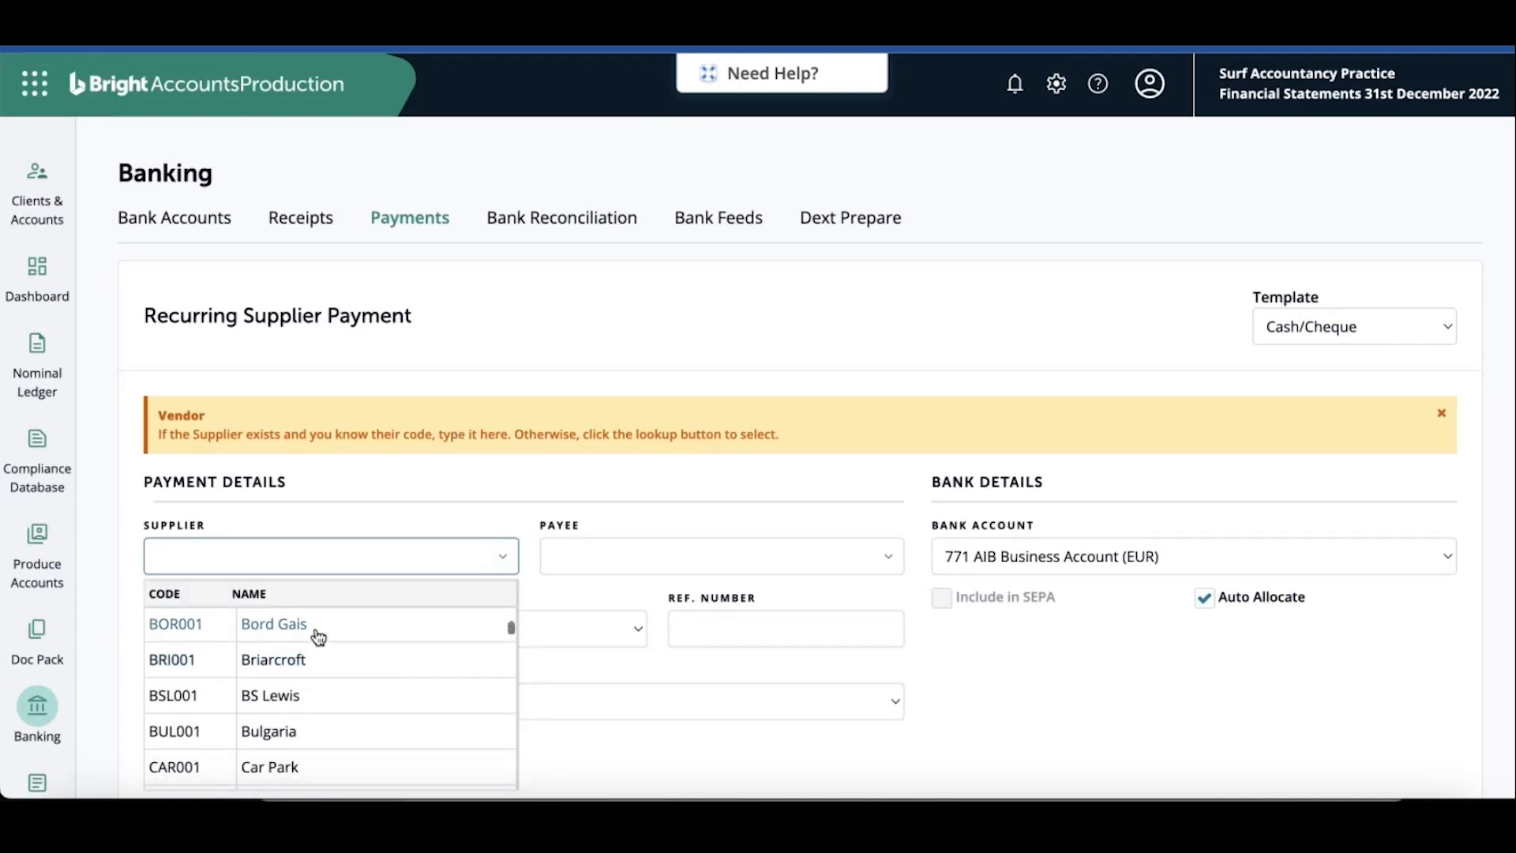
pyautogui.scroll(-2, 336, 660)
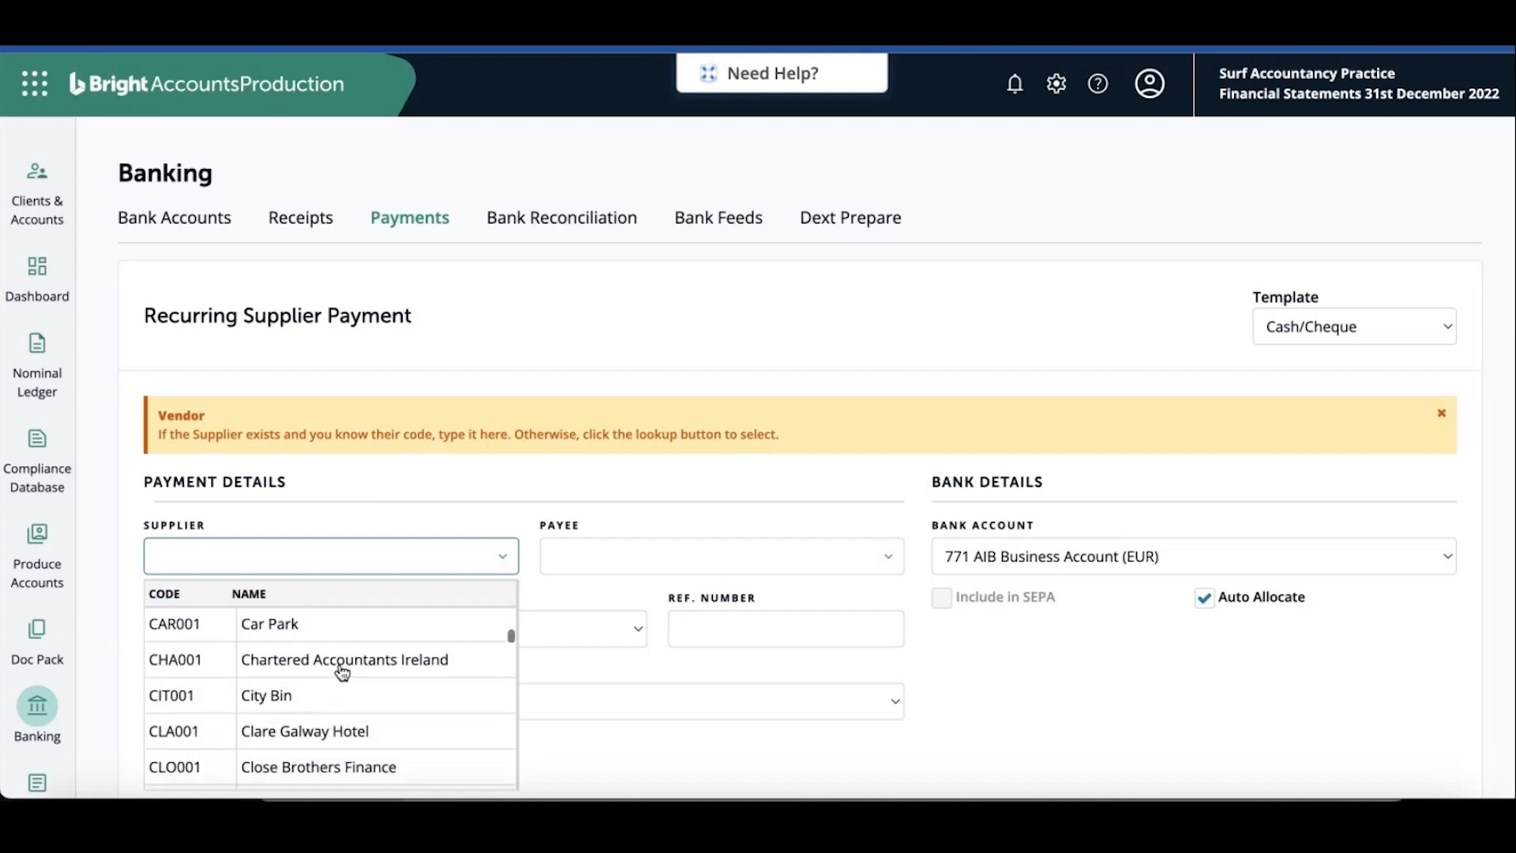
pyautogui.click(328, 695)
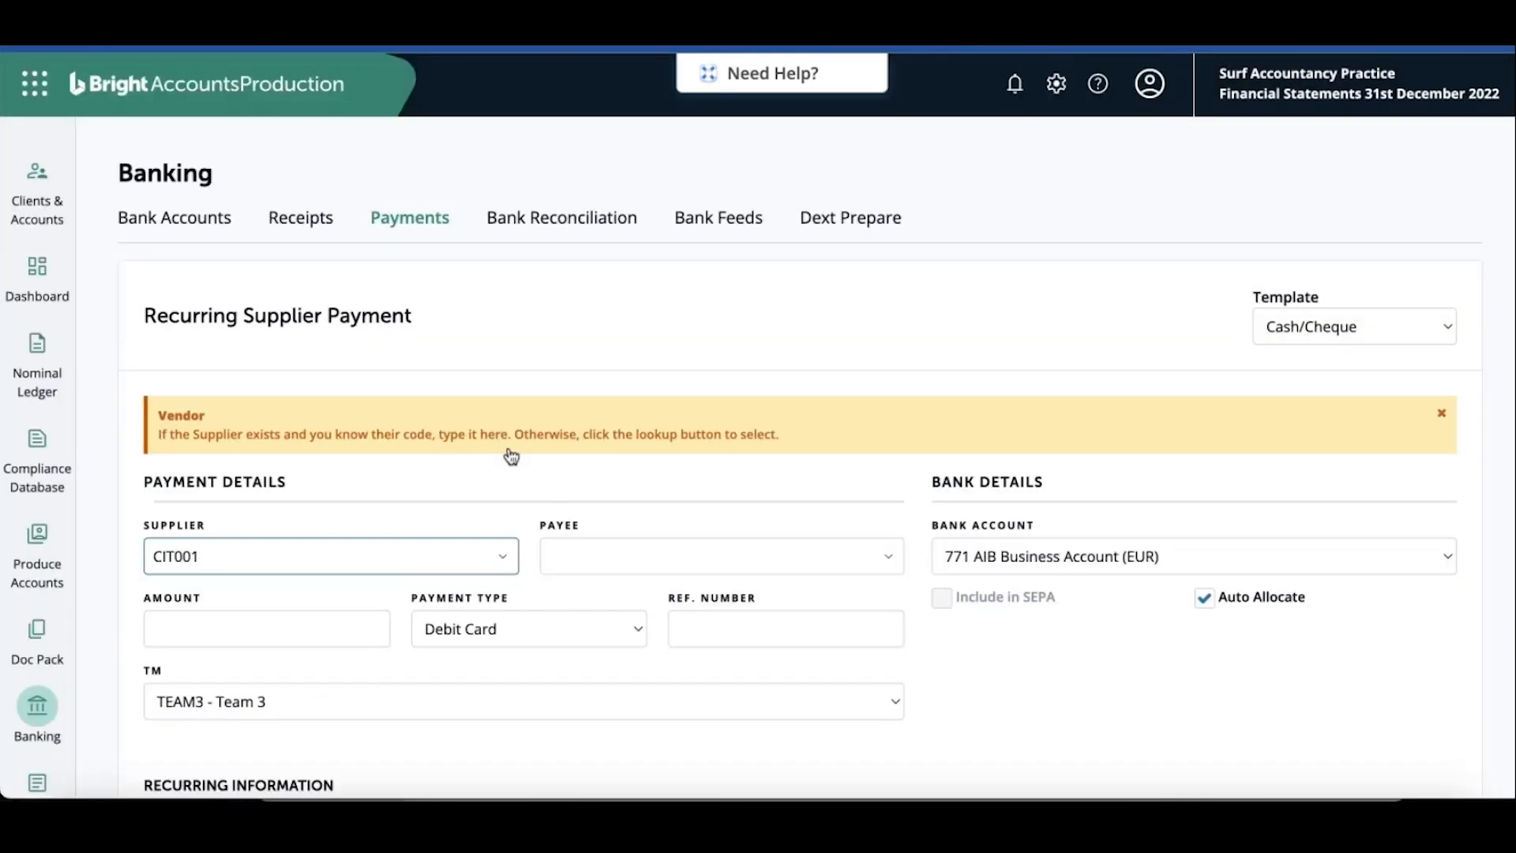
# Enter a payment amount of 80 and set the payment type to EFT
pyautogui.scroll(-2, 509, 454)
pyautogui.scroll(-1, 509, 459)
pyautogui.press('Tab')
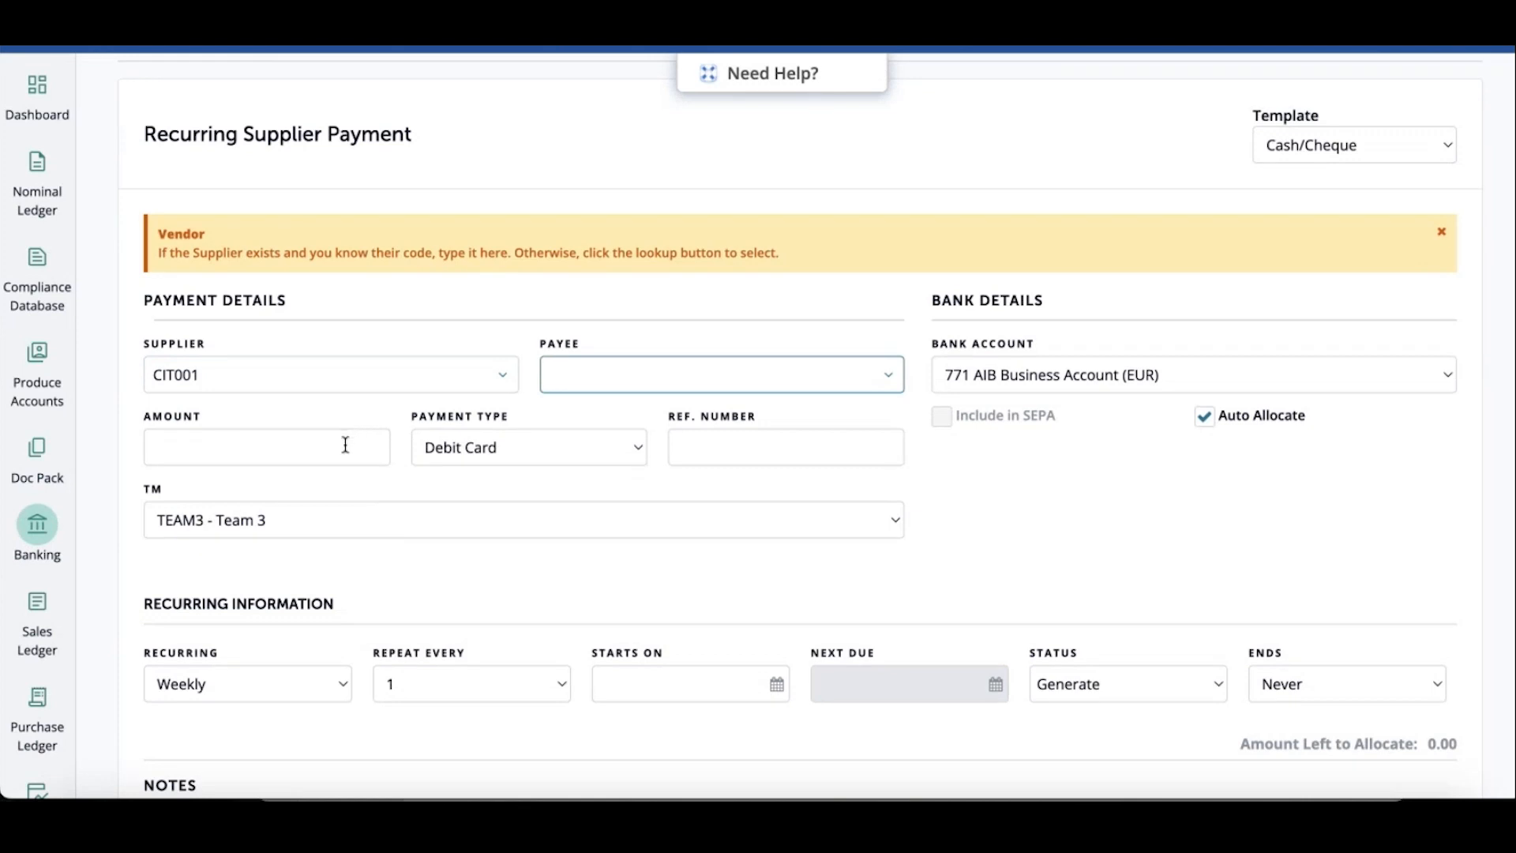
pyautogui.click(346, 444)
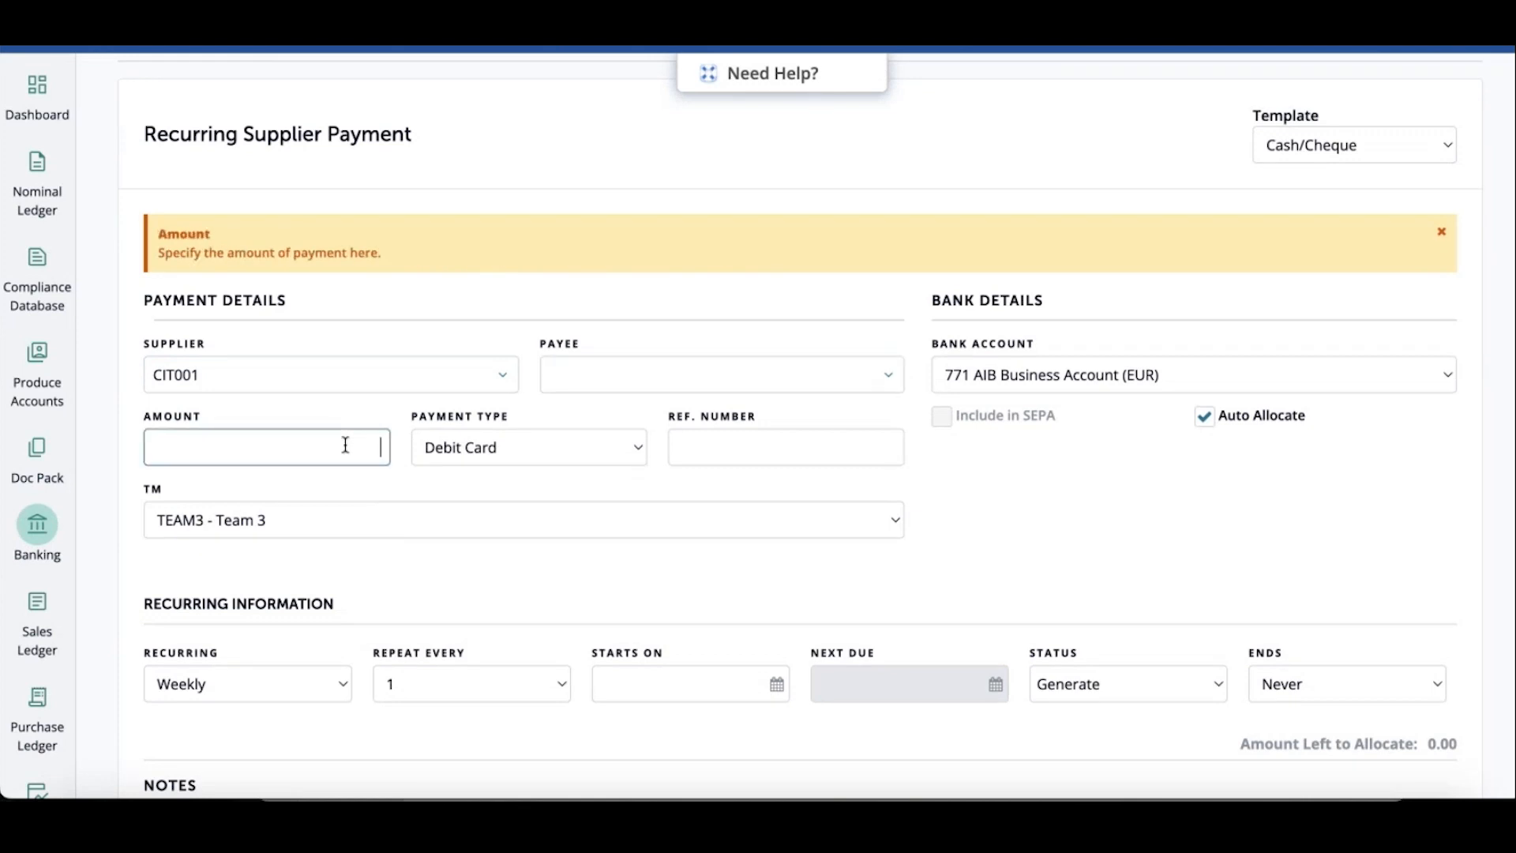
pyautogui.write('80')
pyautogui.click(616, 447)
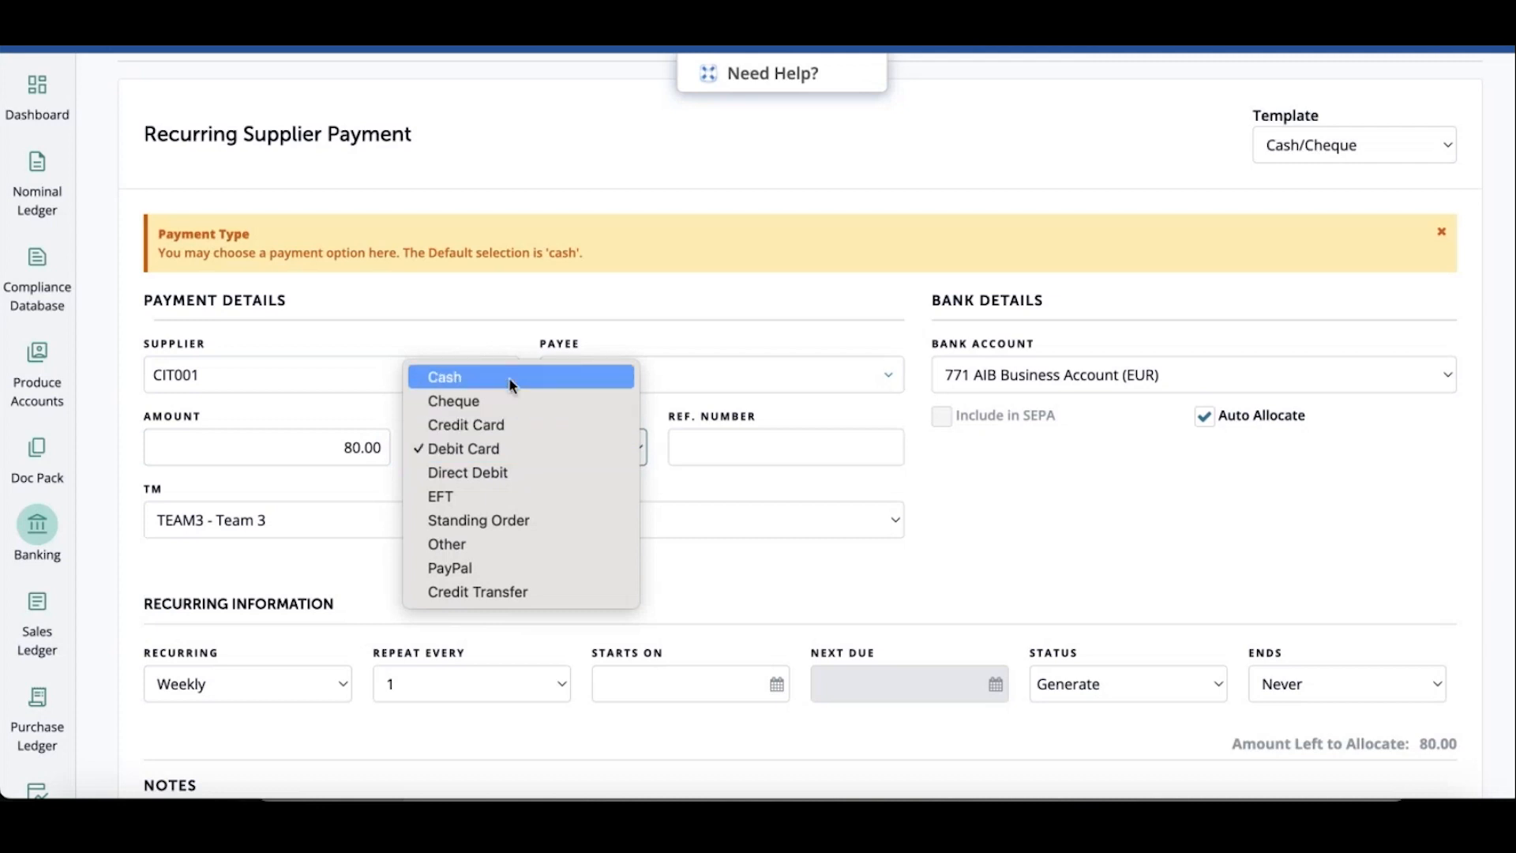
pyautogui.click(481, 494)
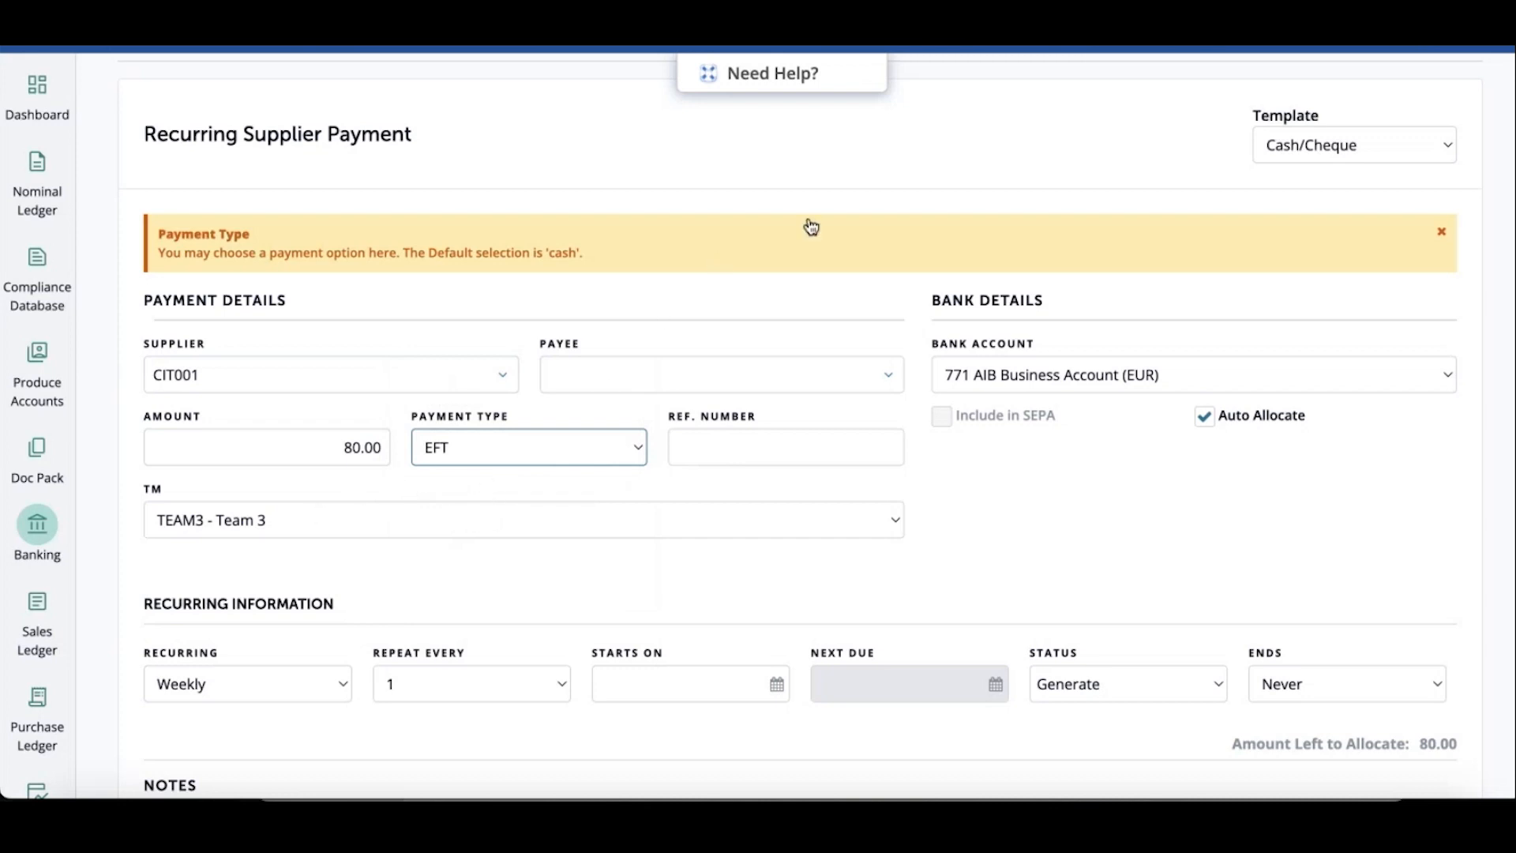
# Set the payment to recur Monthly, repeating every 1
pyautogui.click(898, 303)
pyautogui.scroll(-1, 926, 312)
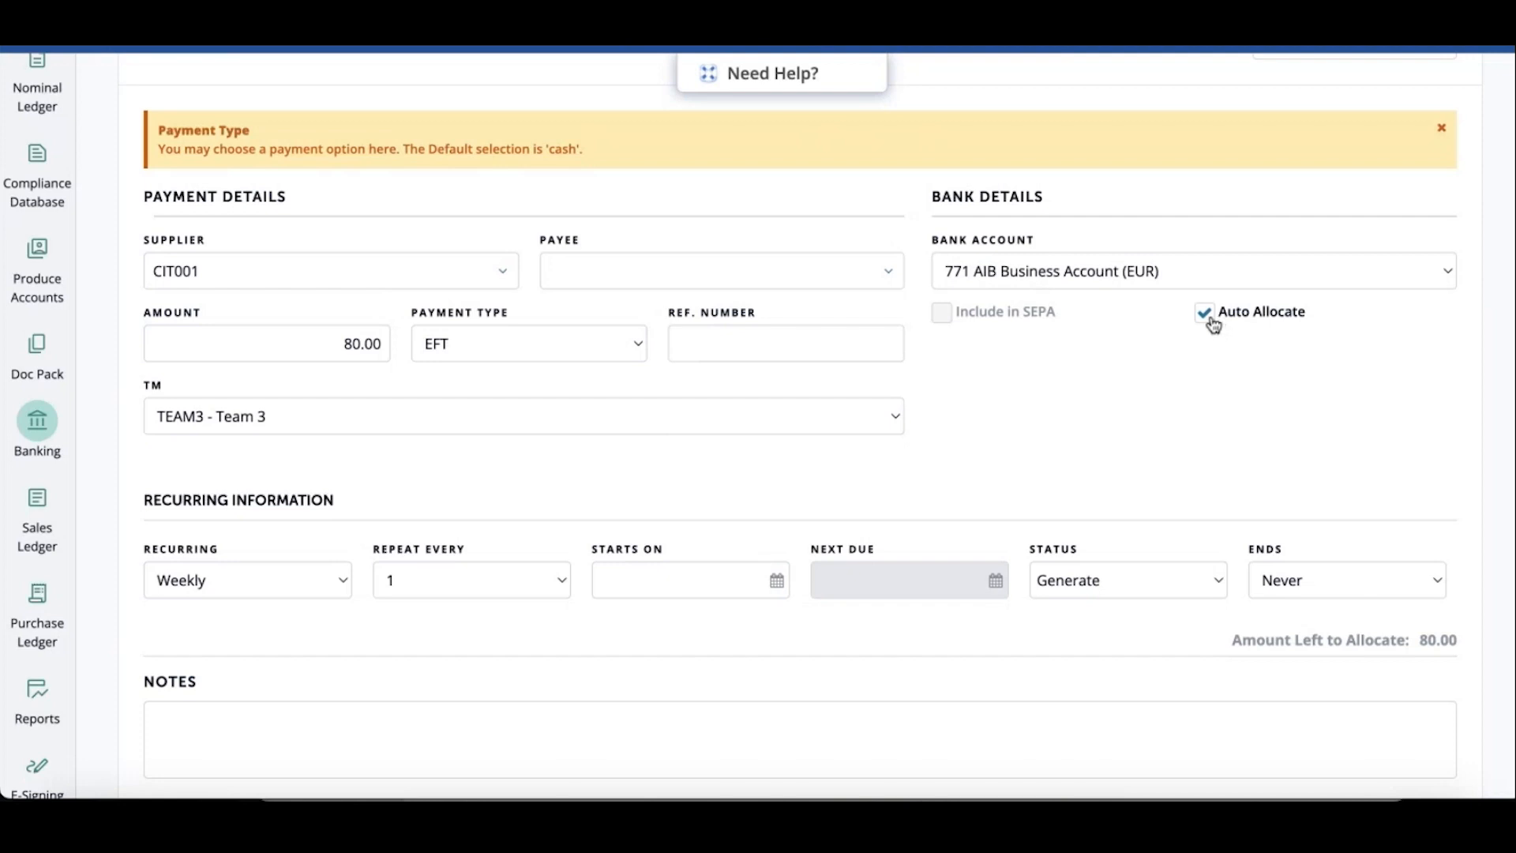
pyautogui.scroll(-1, 492, 484)
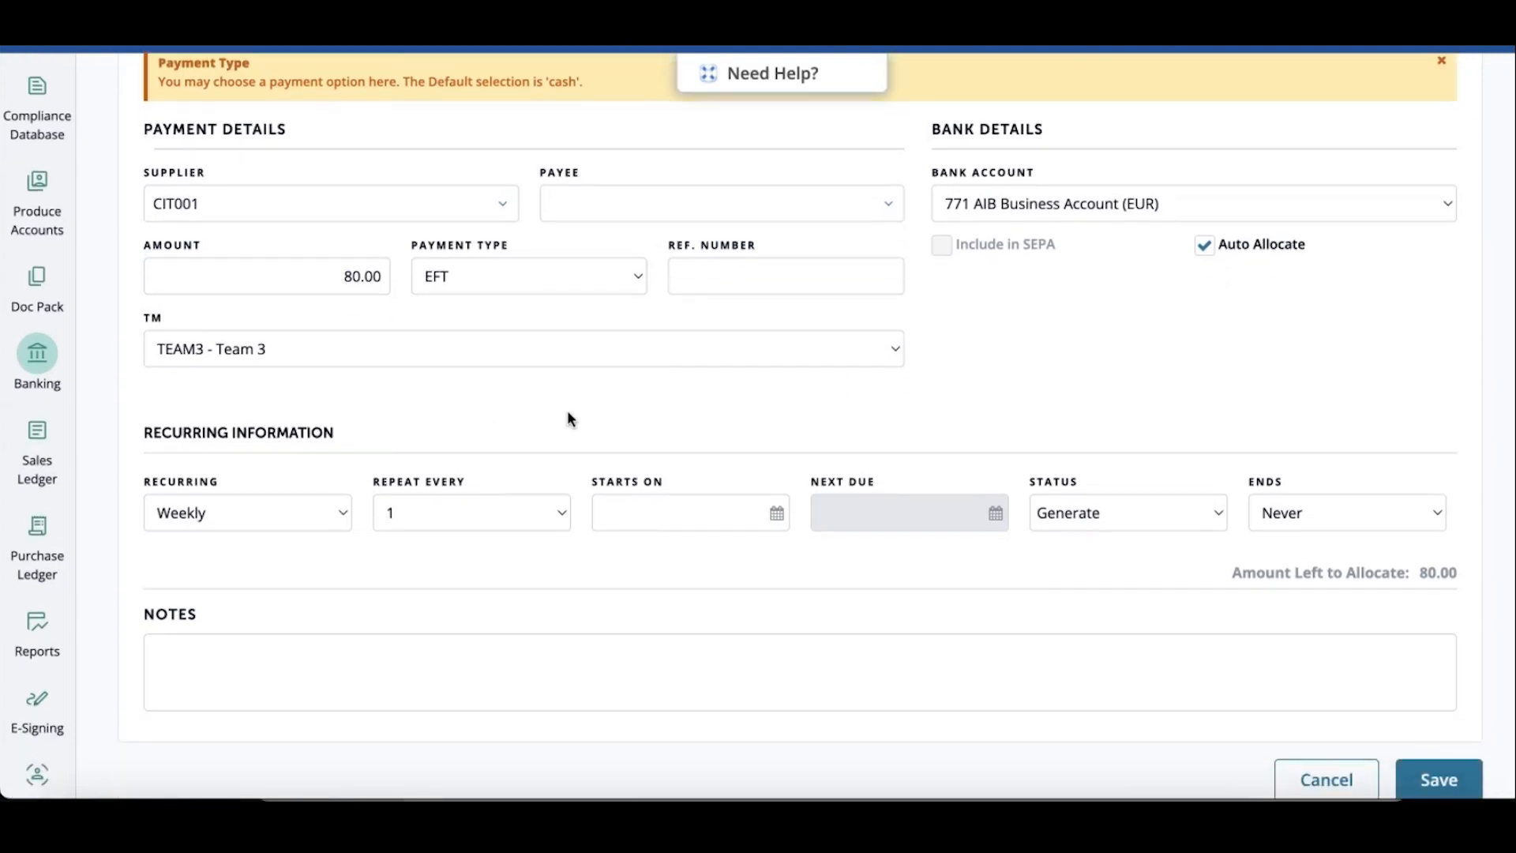
pyautogui.click(287, 517)
pyautogui.click(254, 535)
pyautogui.click(268, 512)
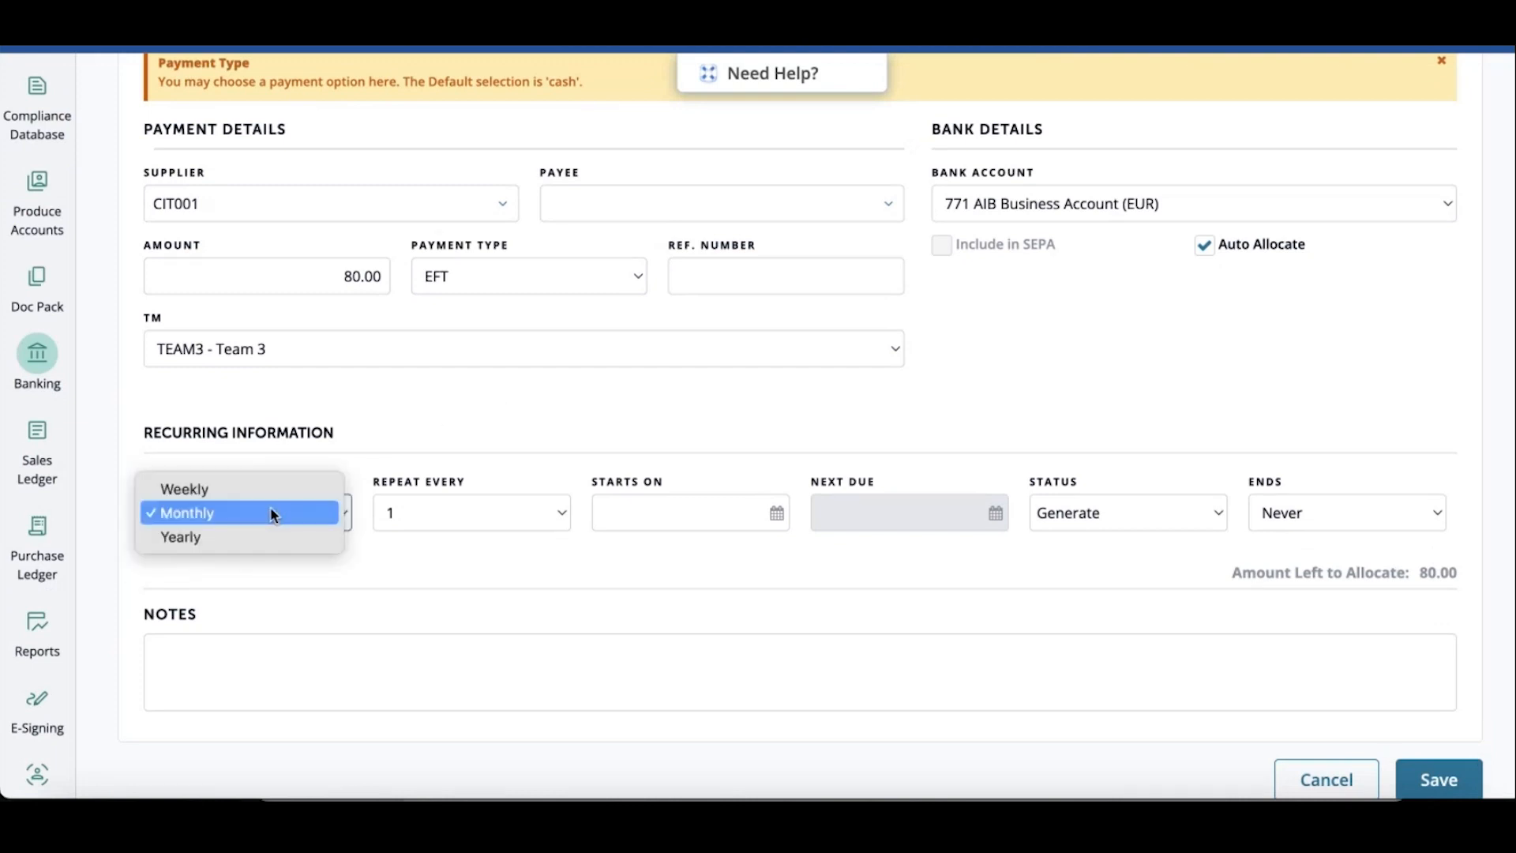
pyautogui.click(276, 519)
pyautogui.click(493, 525)
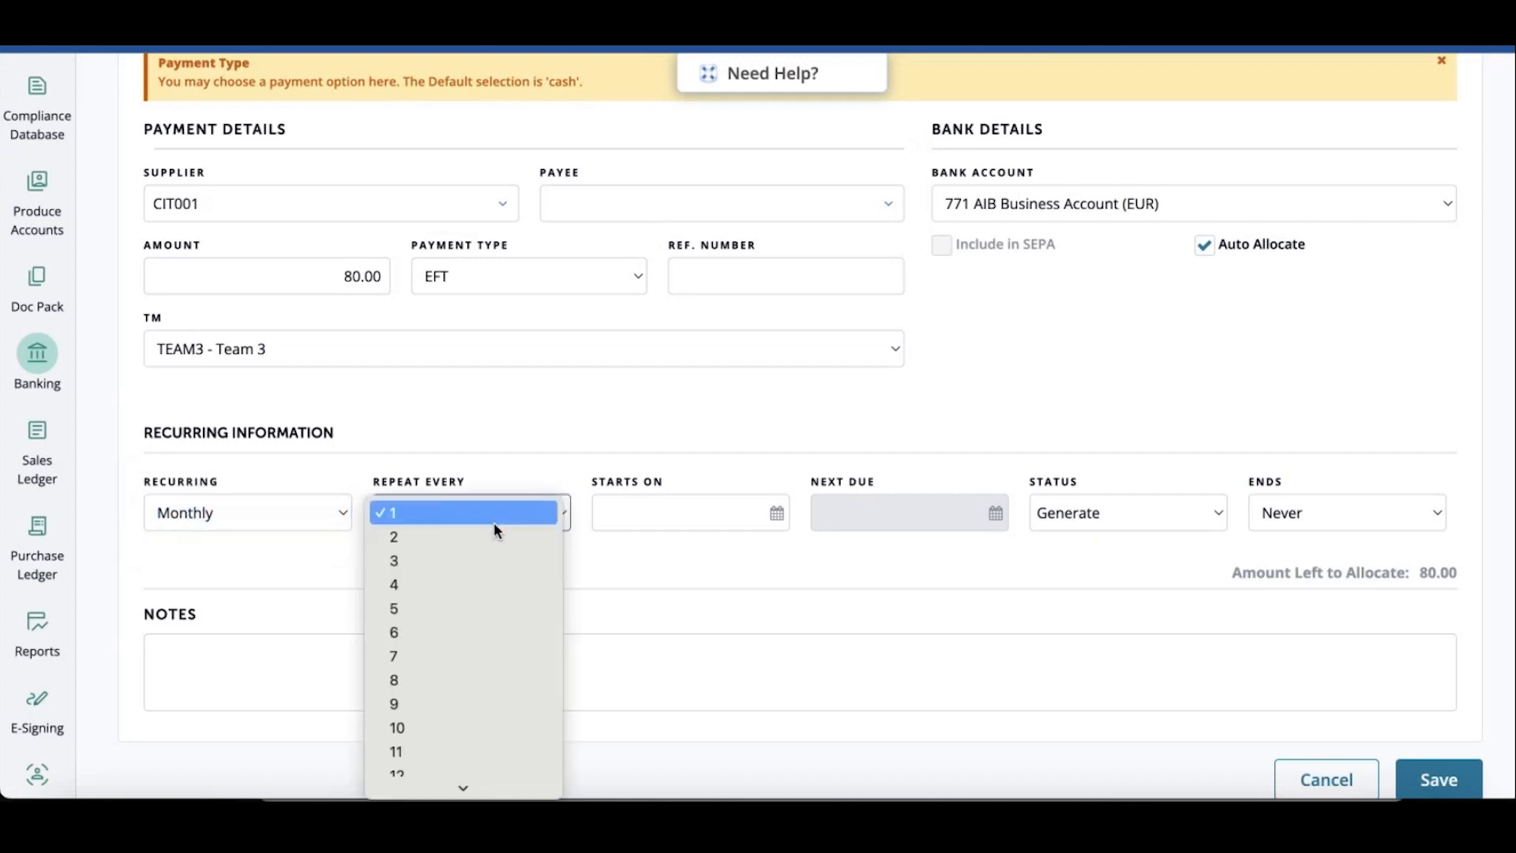
pyautogui.click(471, 515)
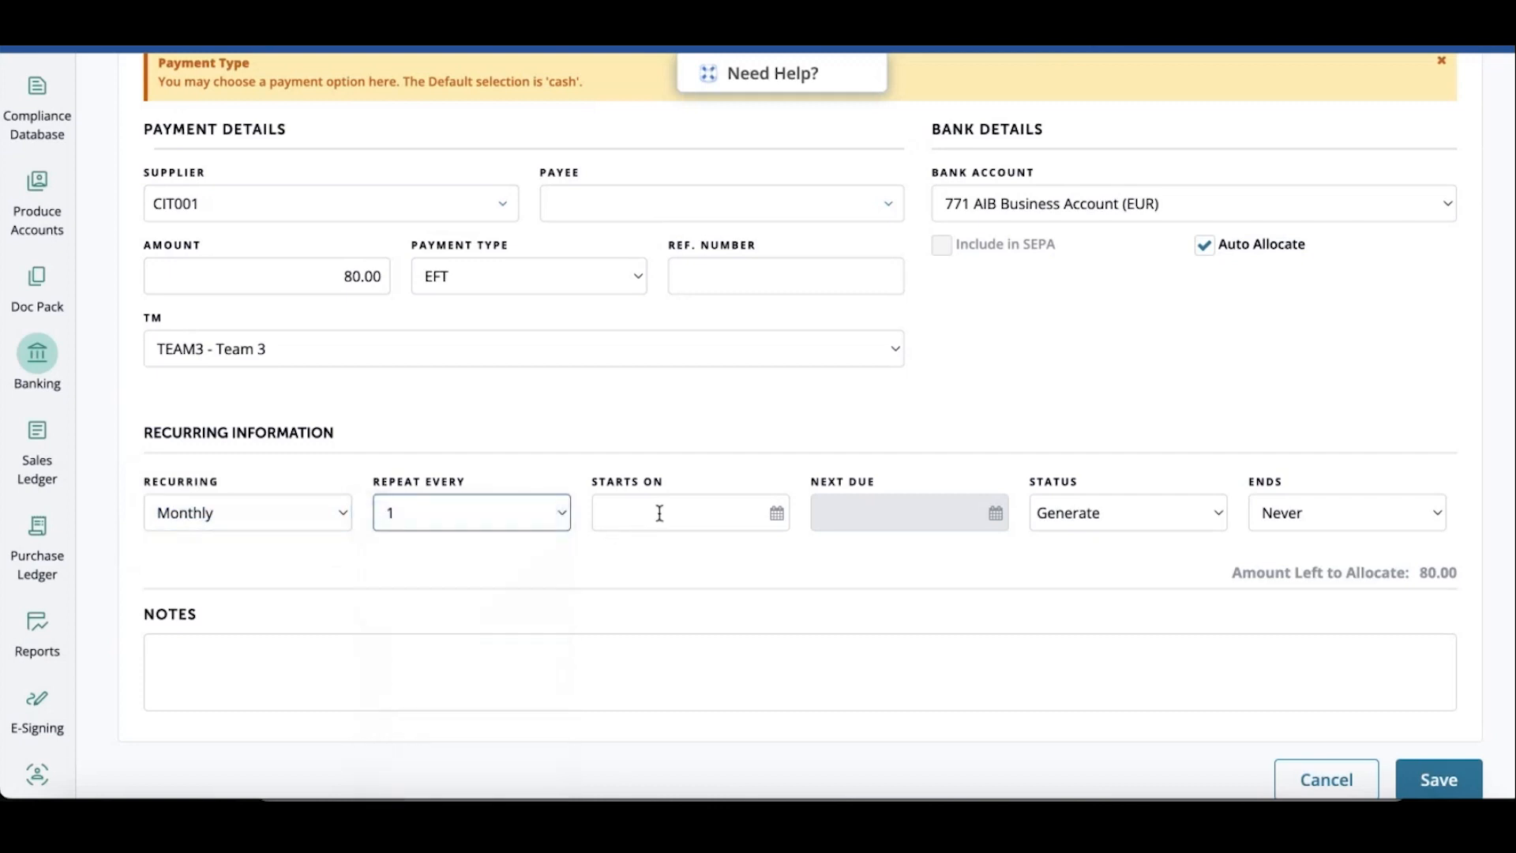
# Set the payment's start date to 01/01/2024
pyautogui.click(659, 512)
pyautogui.write('01/01')
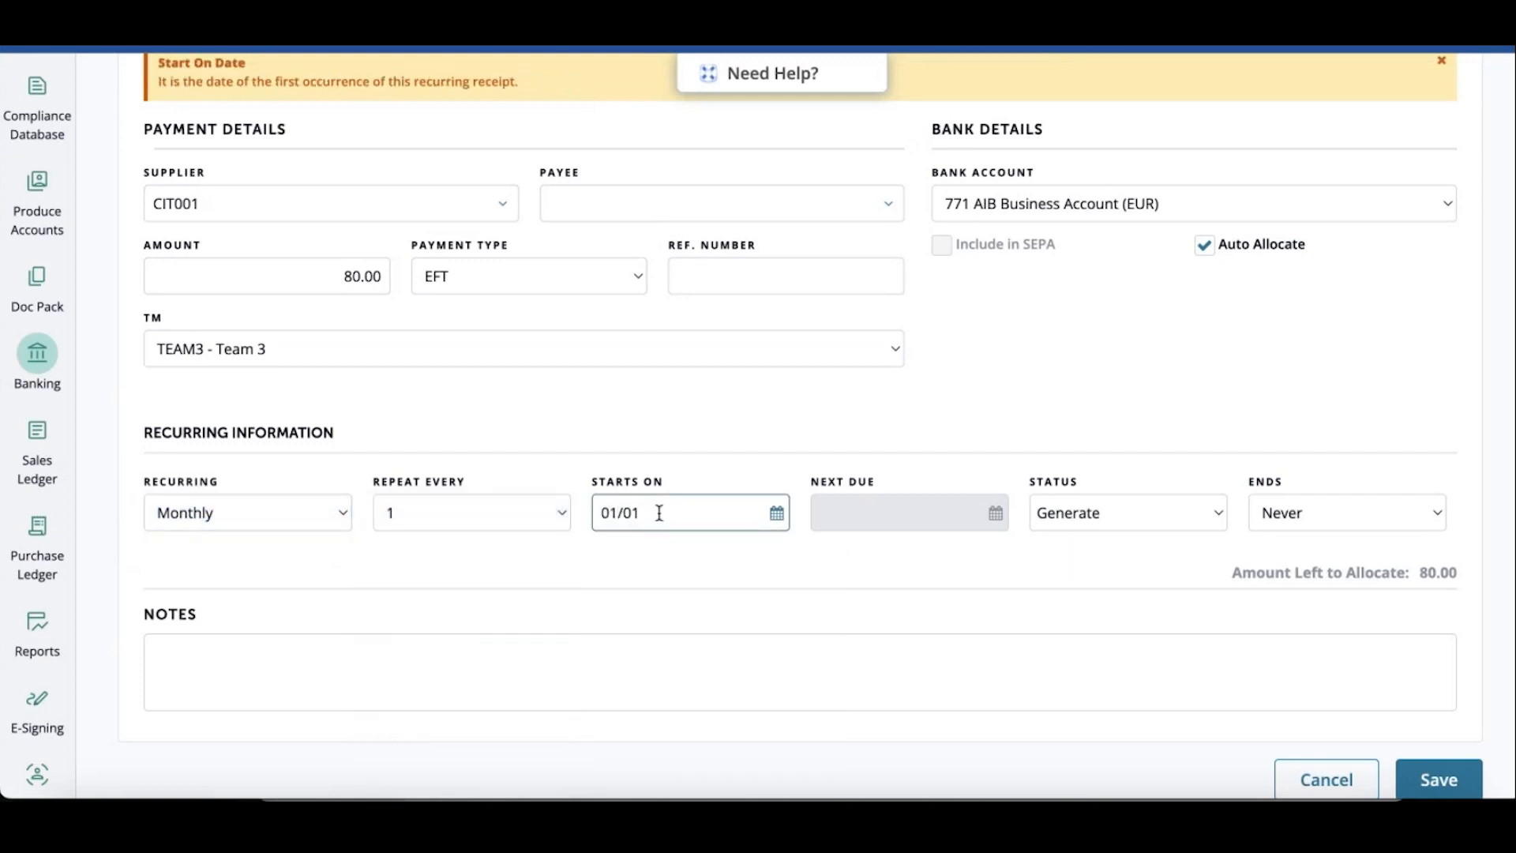
pyautogui.write('/2024')
pyautogui.press('Tab')
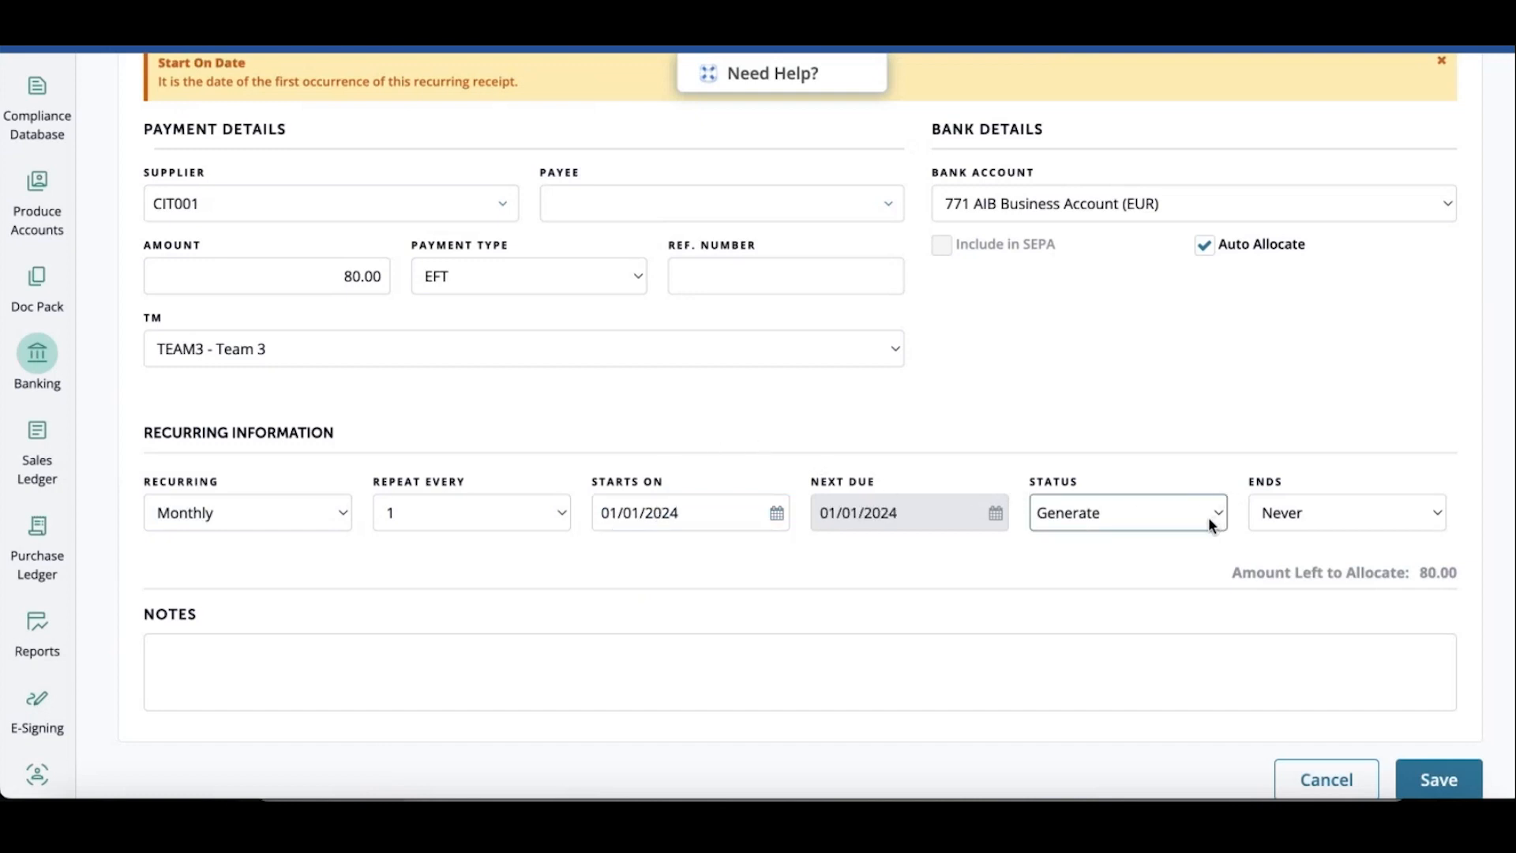
# Keep the end option at Never and save the recurring supplier payment
pyautogui.click(1327, 518)
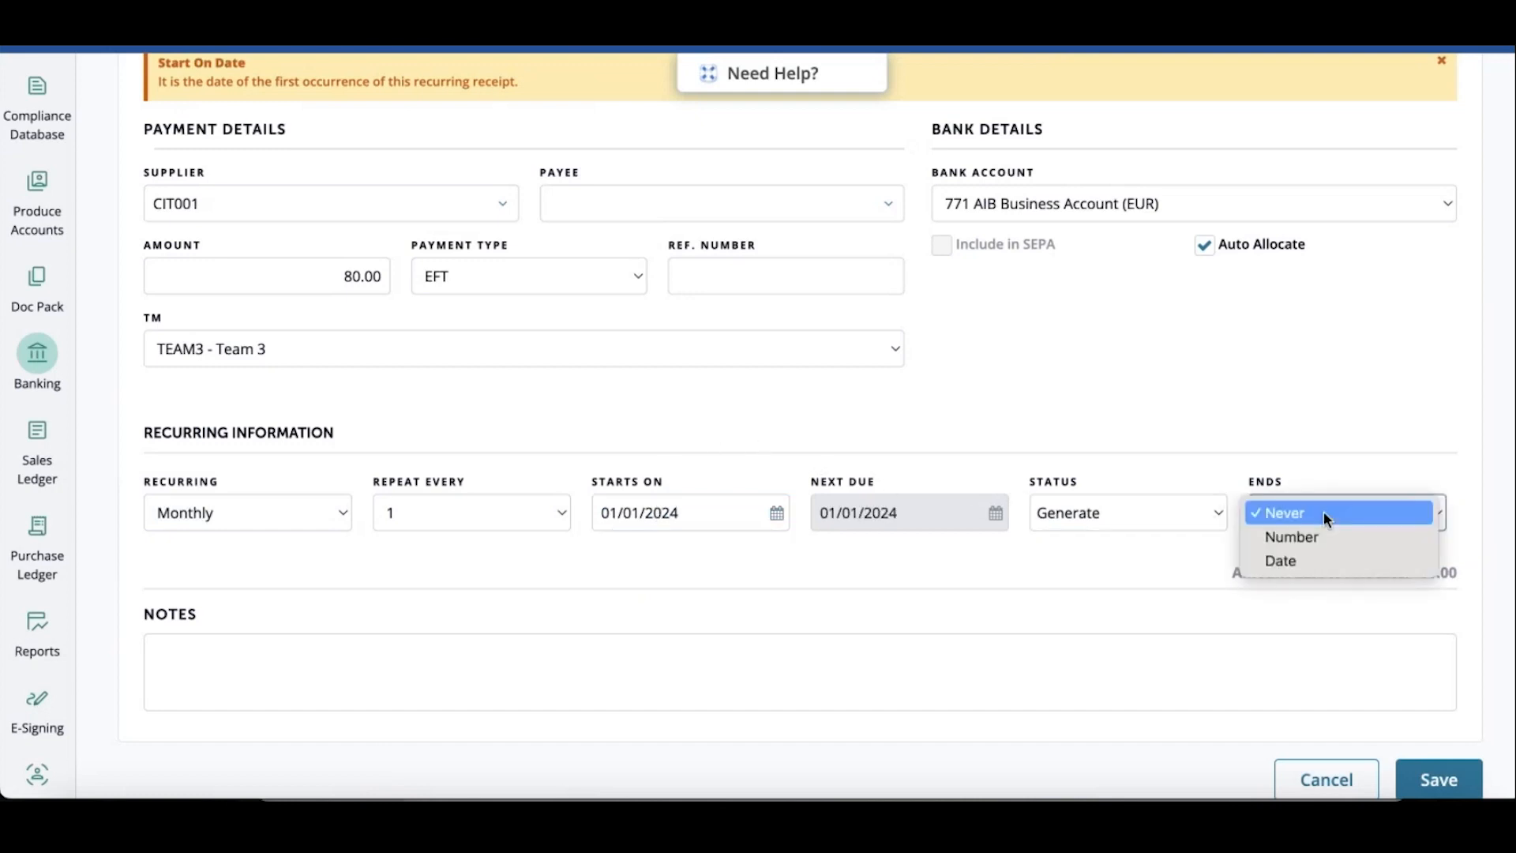
pyautogui.click(1325, 515)
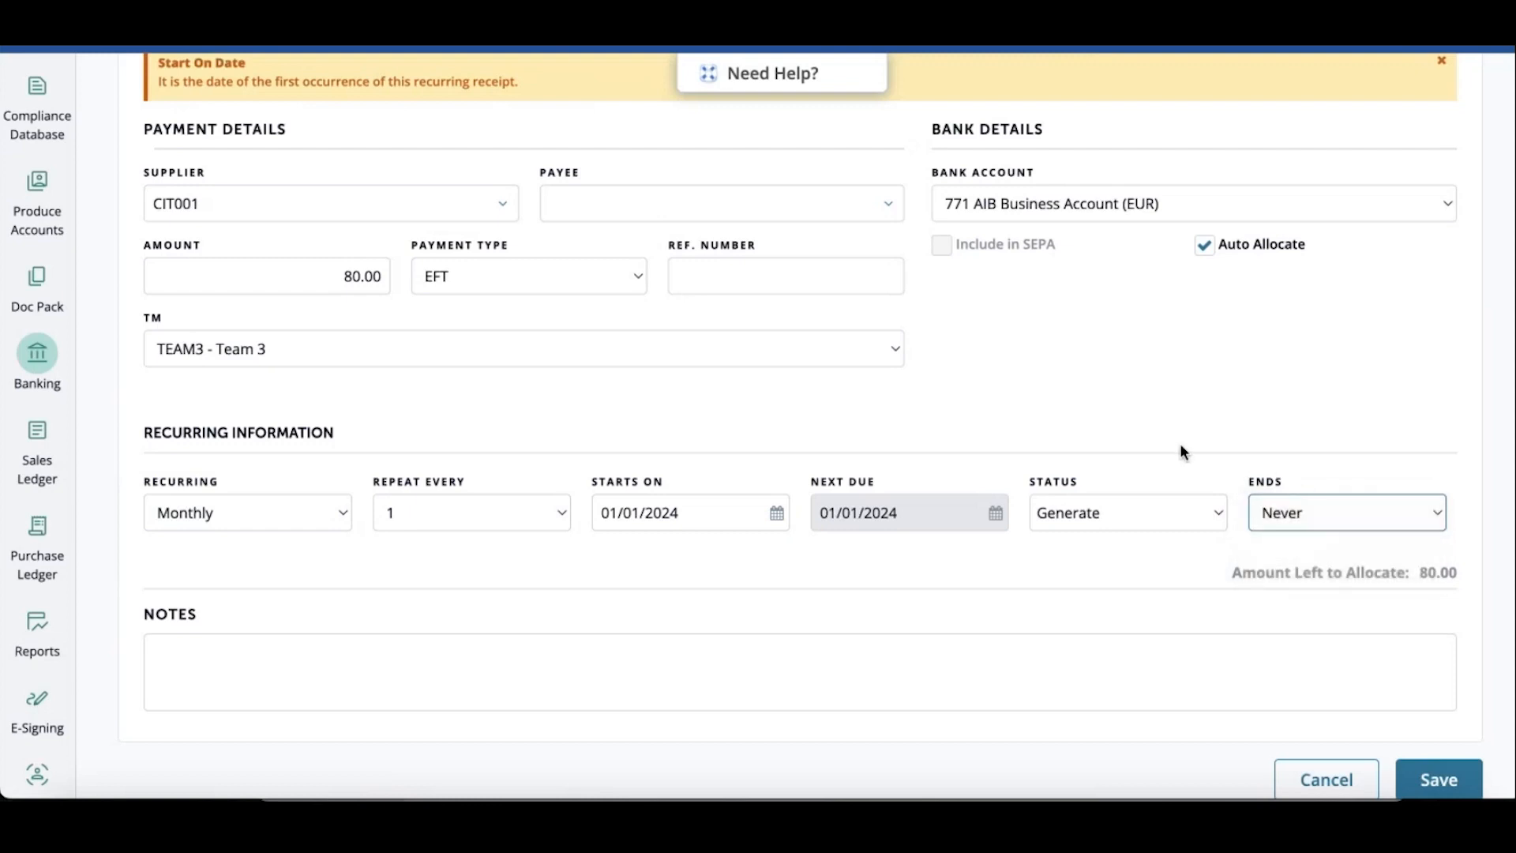
pyautogui.scroll(-2, 1149, 410)
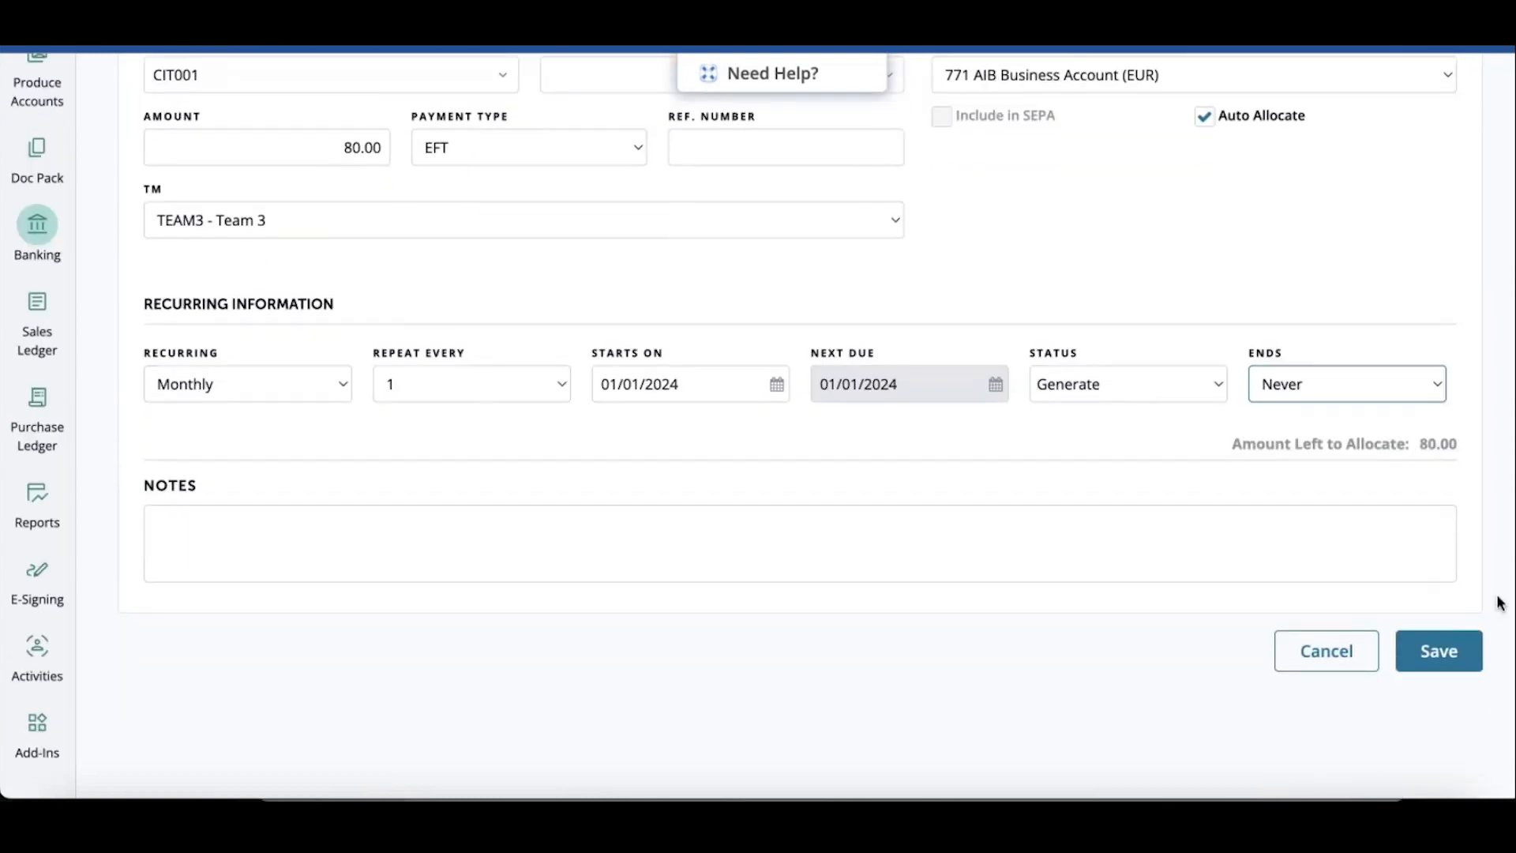
pyautogui.click(1447, 643)
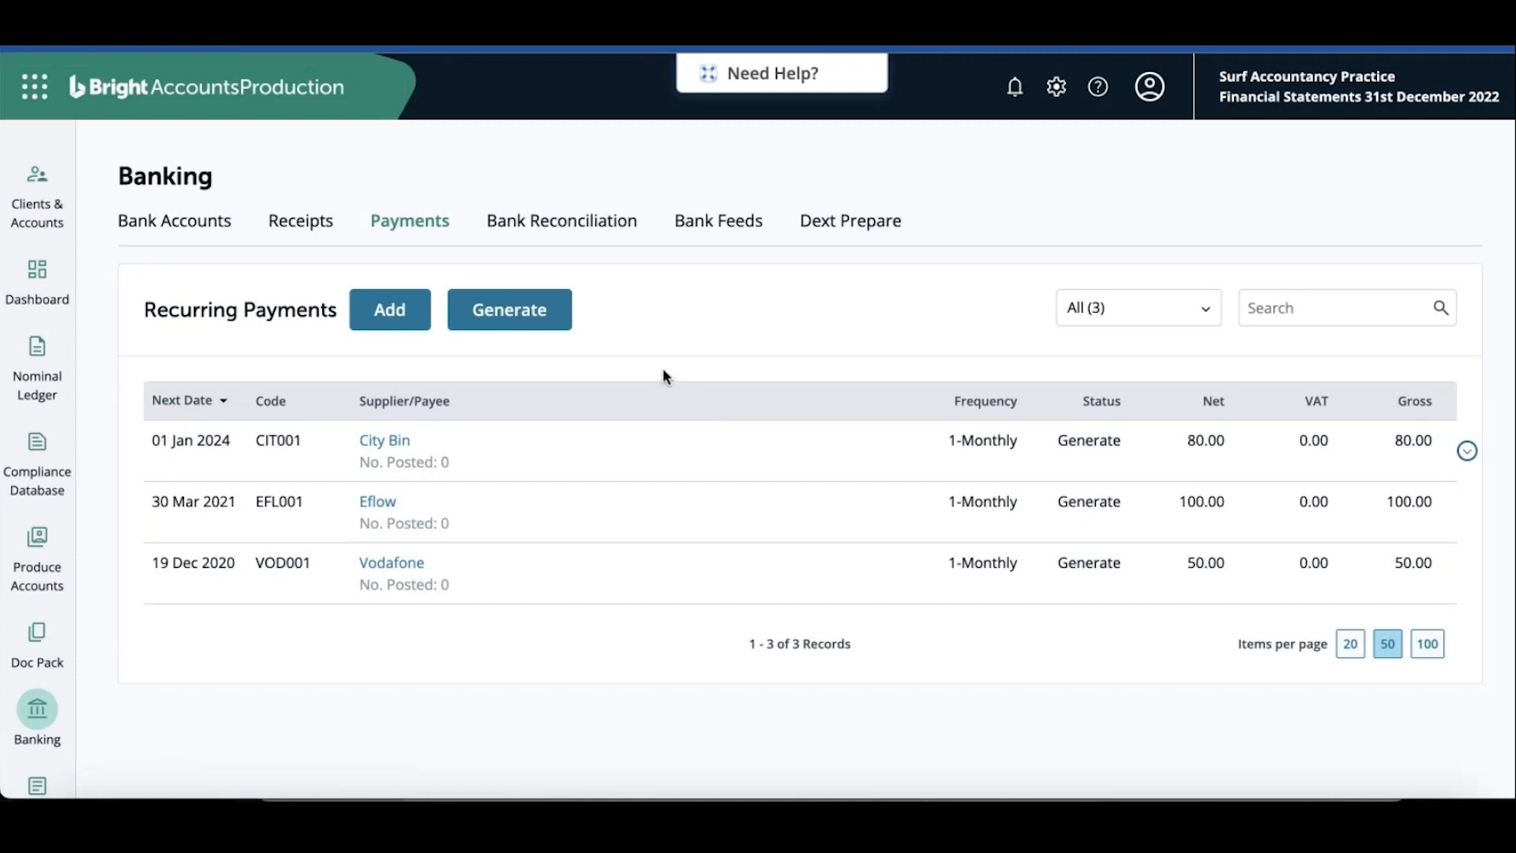
# Open the recurring payment generate view and review the payment list
pyautogui.click(522, 313)
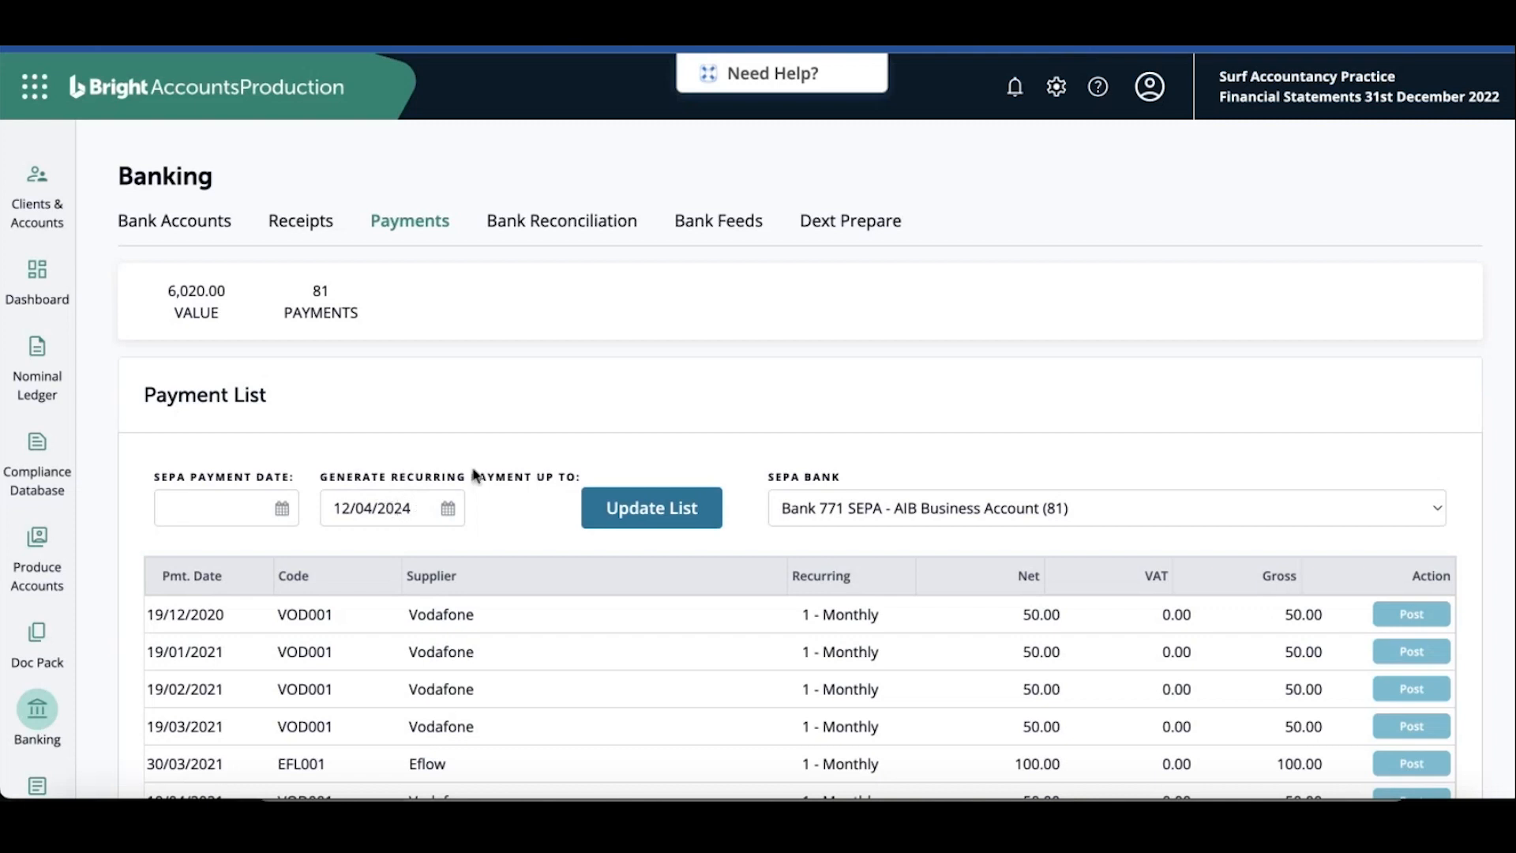
pyautogui.scroll(-3, 474, 477)
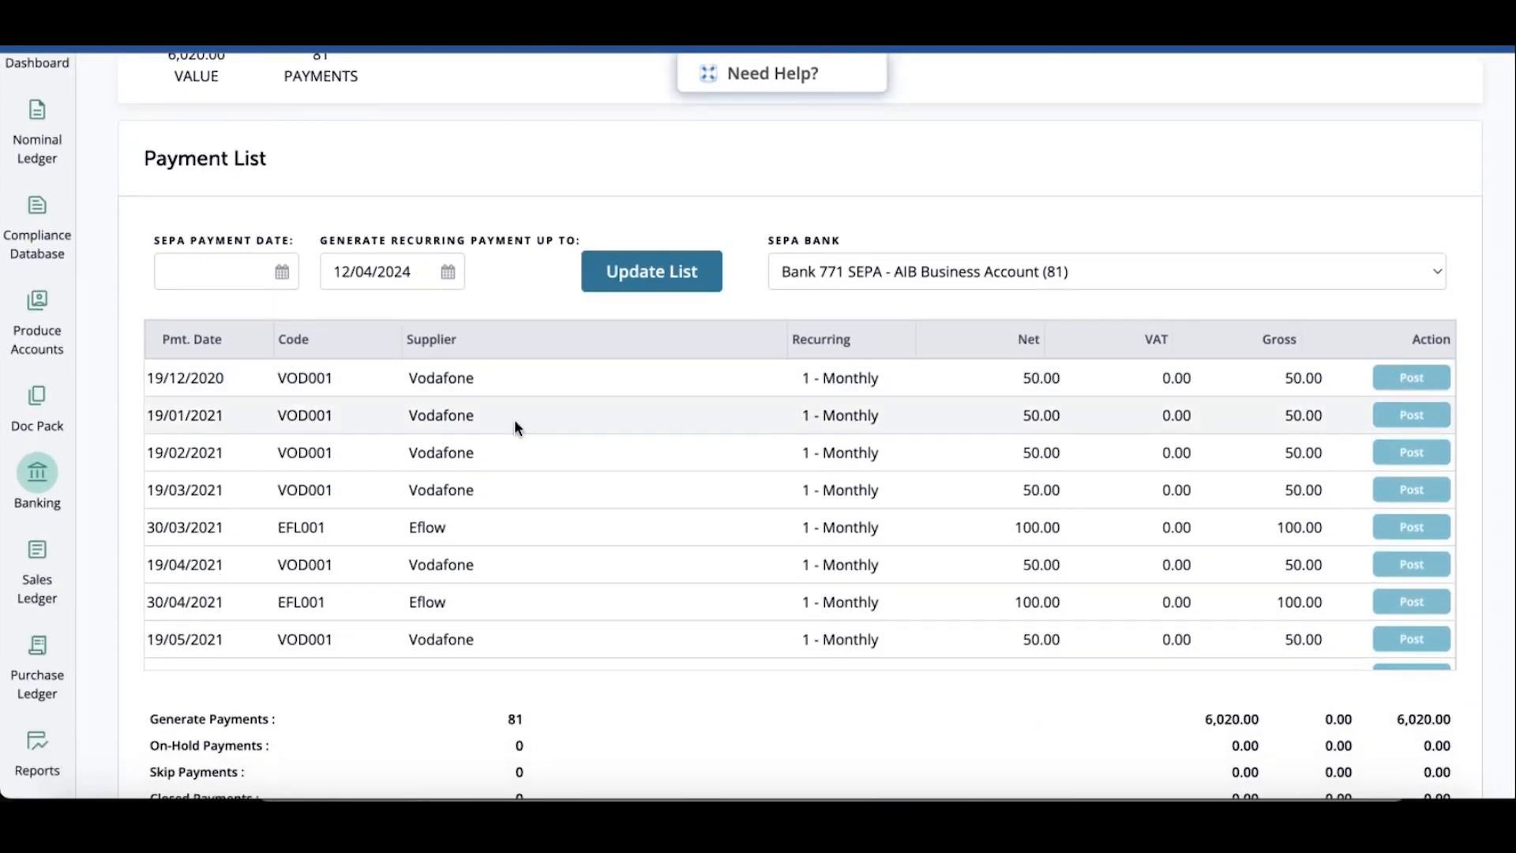
# Scroll through the recurring payment list to review the monthly City Bin entries starting 01/01/2024
pyautogui.scroll(-1, 553, 474)
pyautogui.scroll(-15, 570, 496)
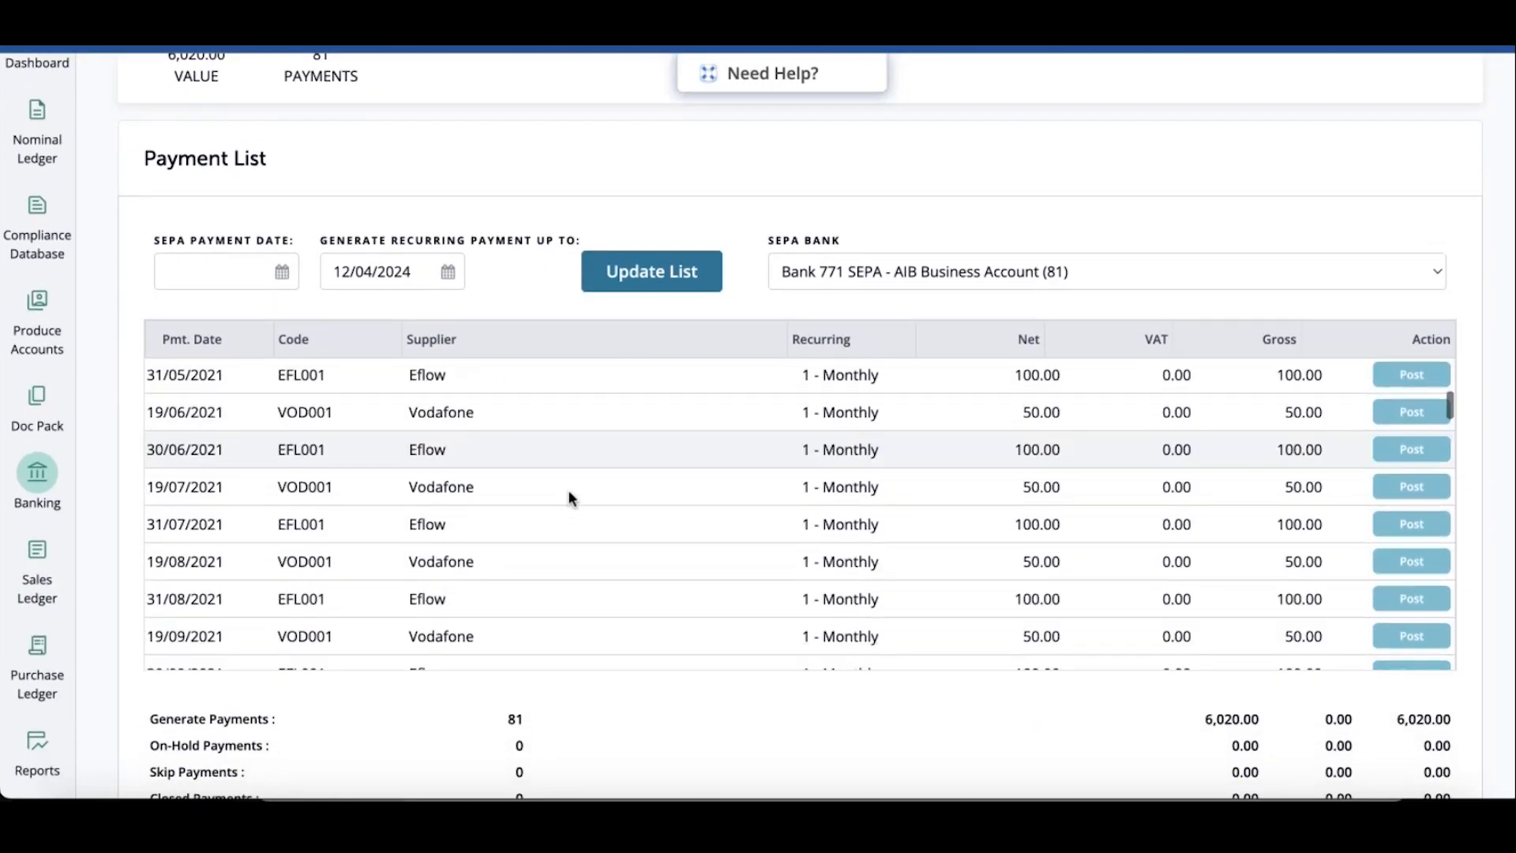
pyautogui.scroll(2, 569, 492)
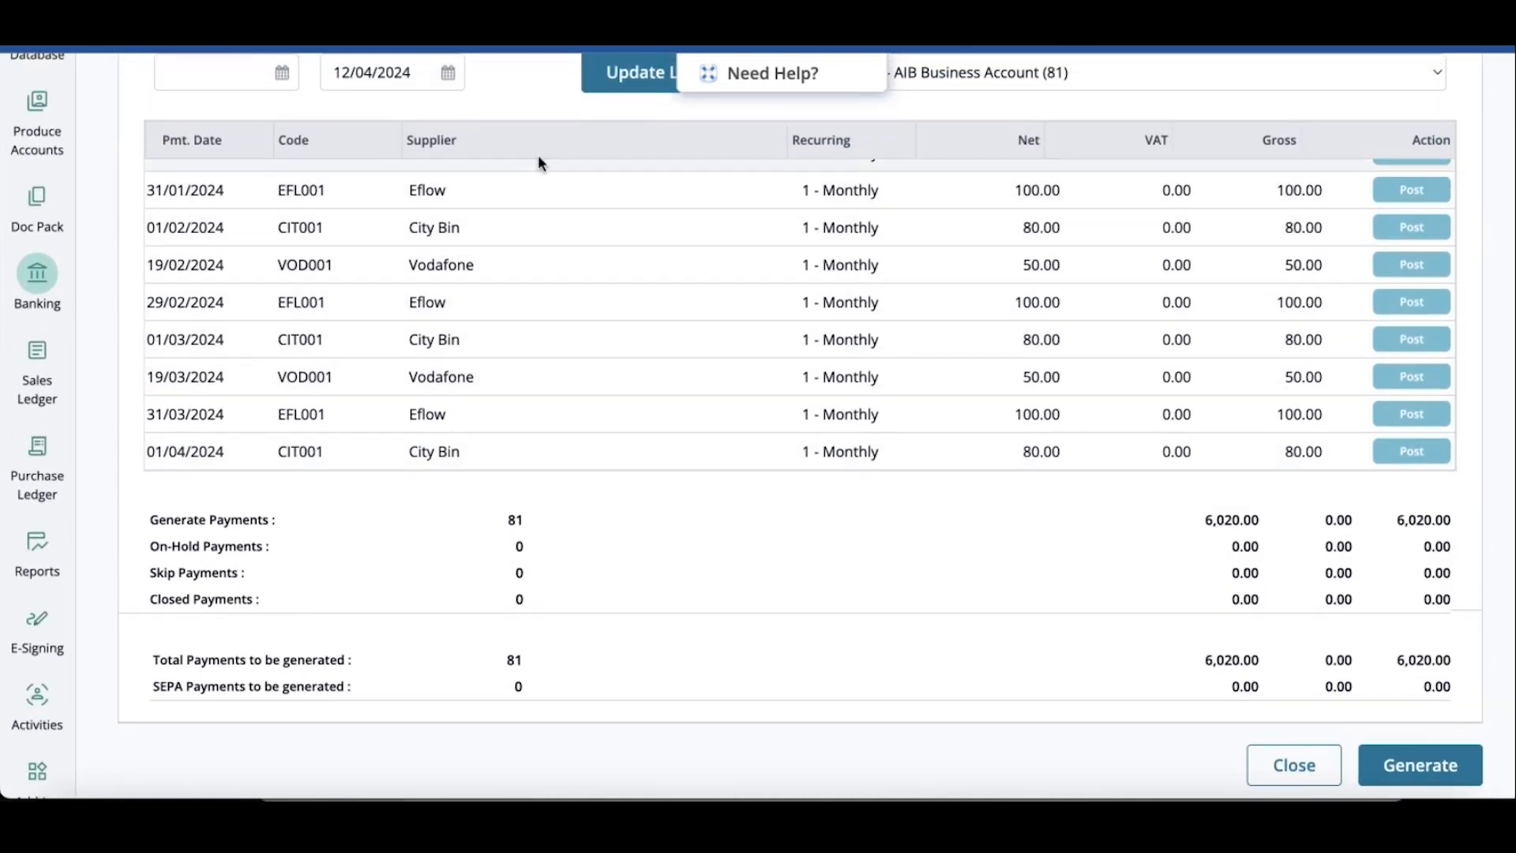
pyautogui.scroll(2, 521, 162)
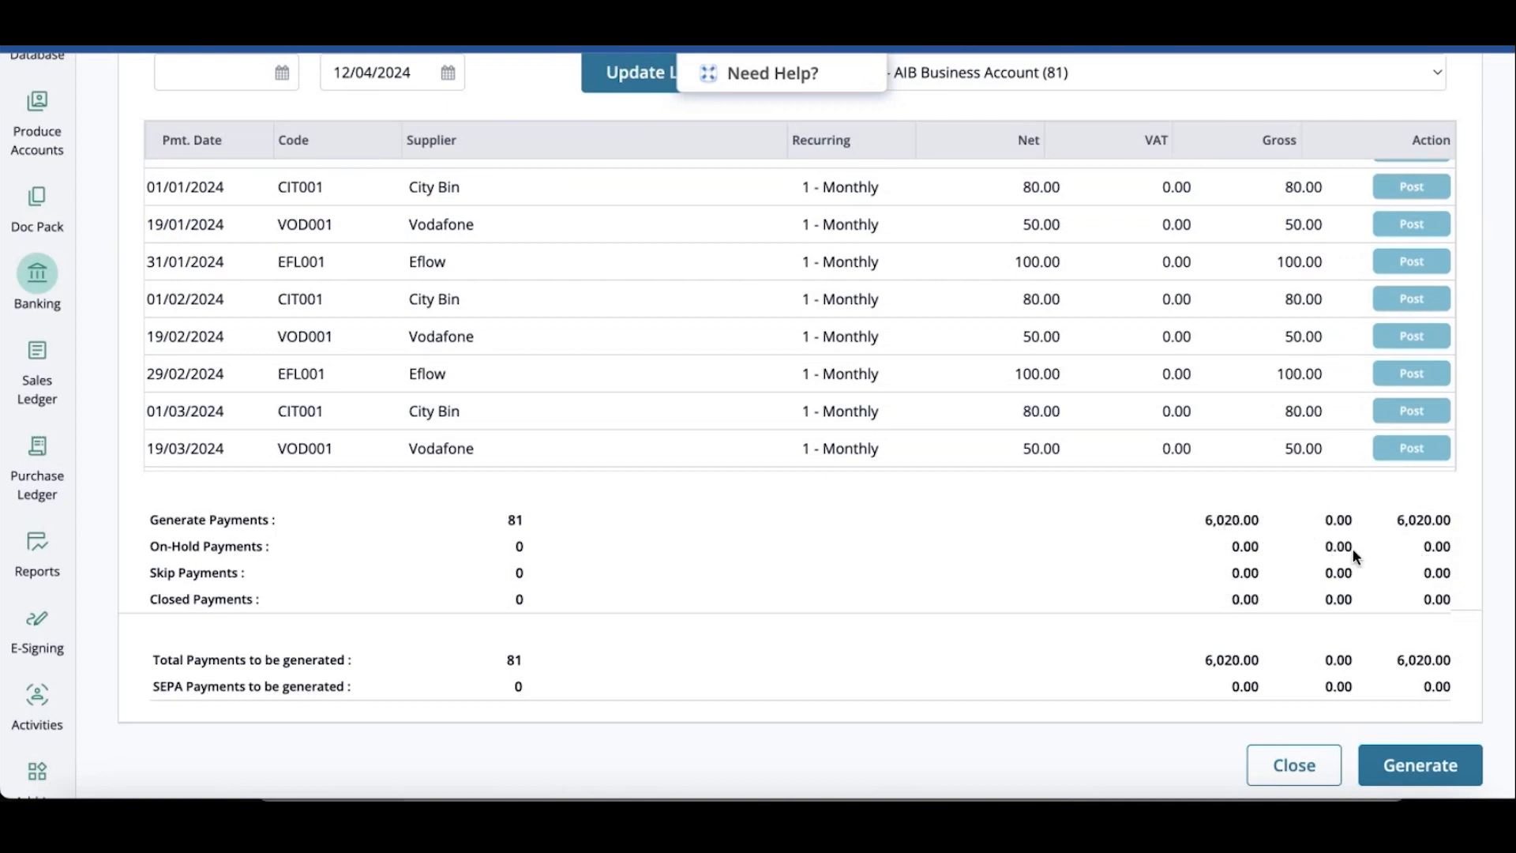
pyautogui.click(1407, 269)
pyautogui.click(1406, 266)
pyautogui.click(1407, 265)
pyautogui.click(1406, 265)
pyautogui.scroll(3, 1480, 475)
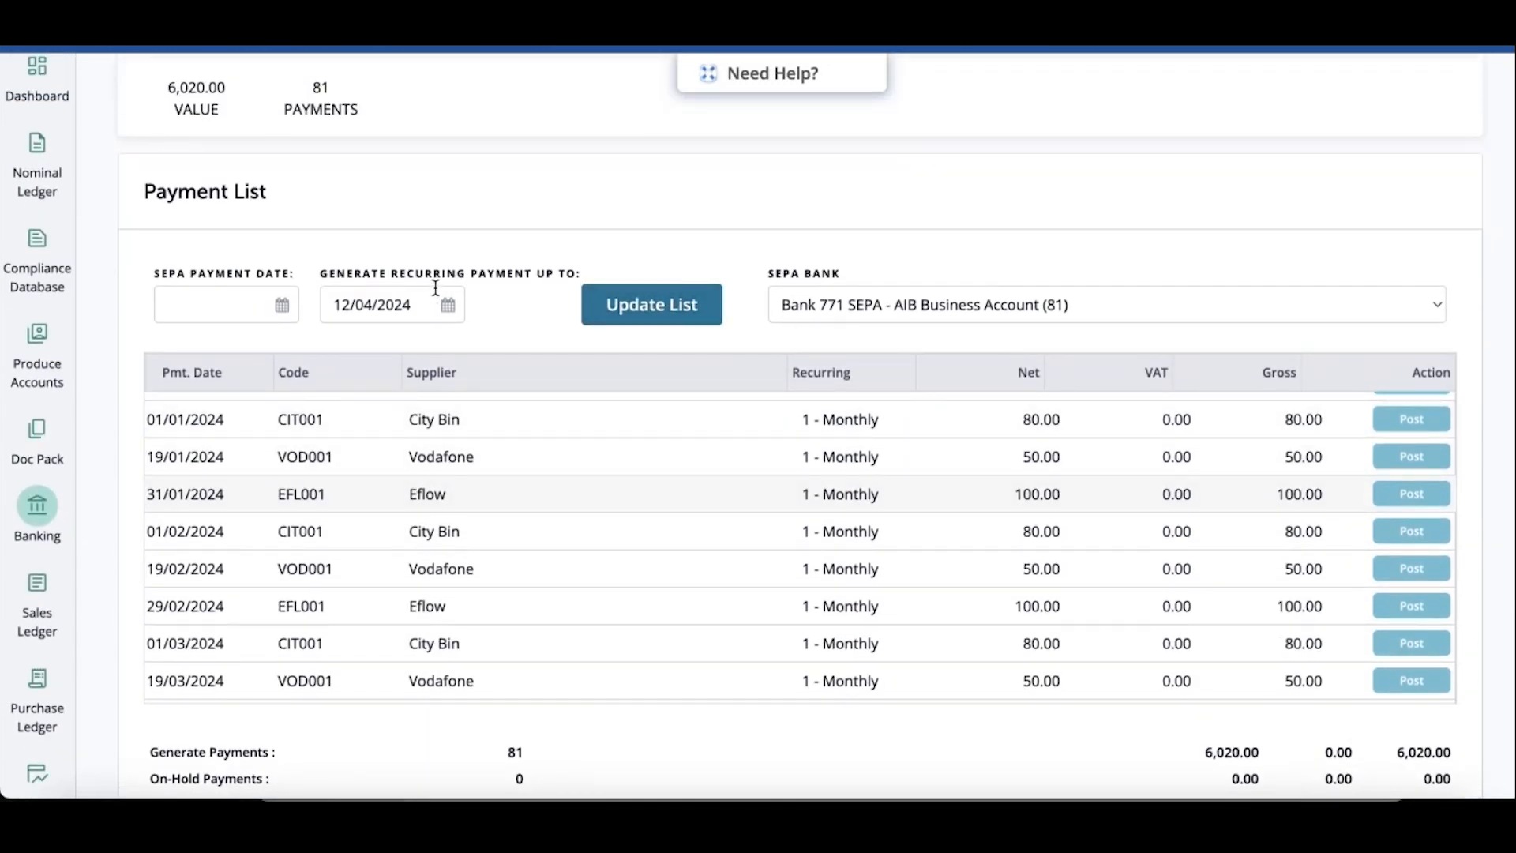
pyautogui.scroll(1, 353, 219)
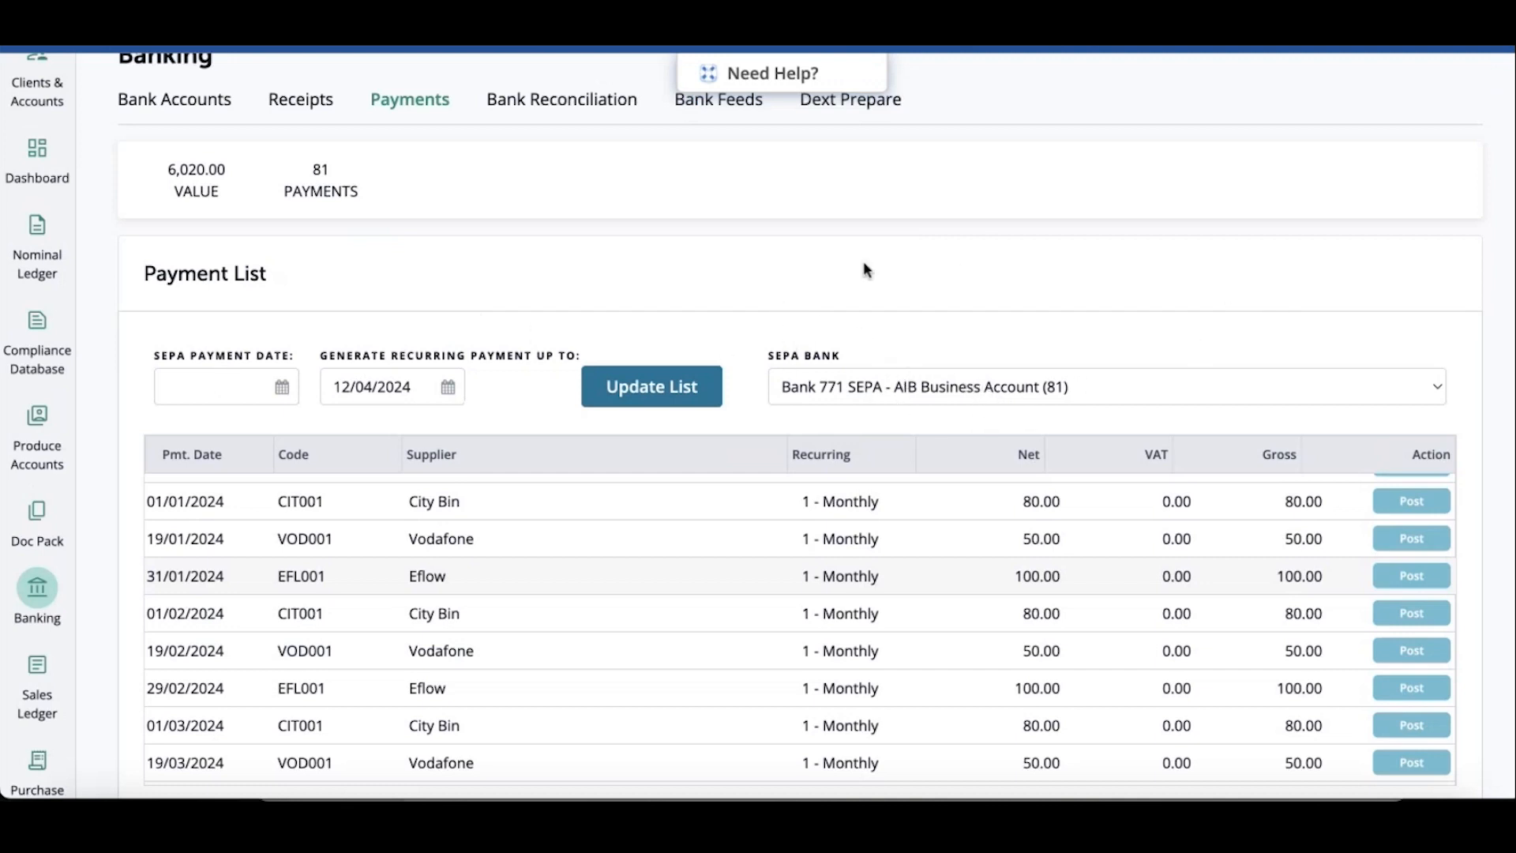
# Generate all the listed recurring payments and confirm the generation
pyautogui.scroll(-2, 784, 281)
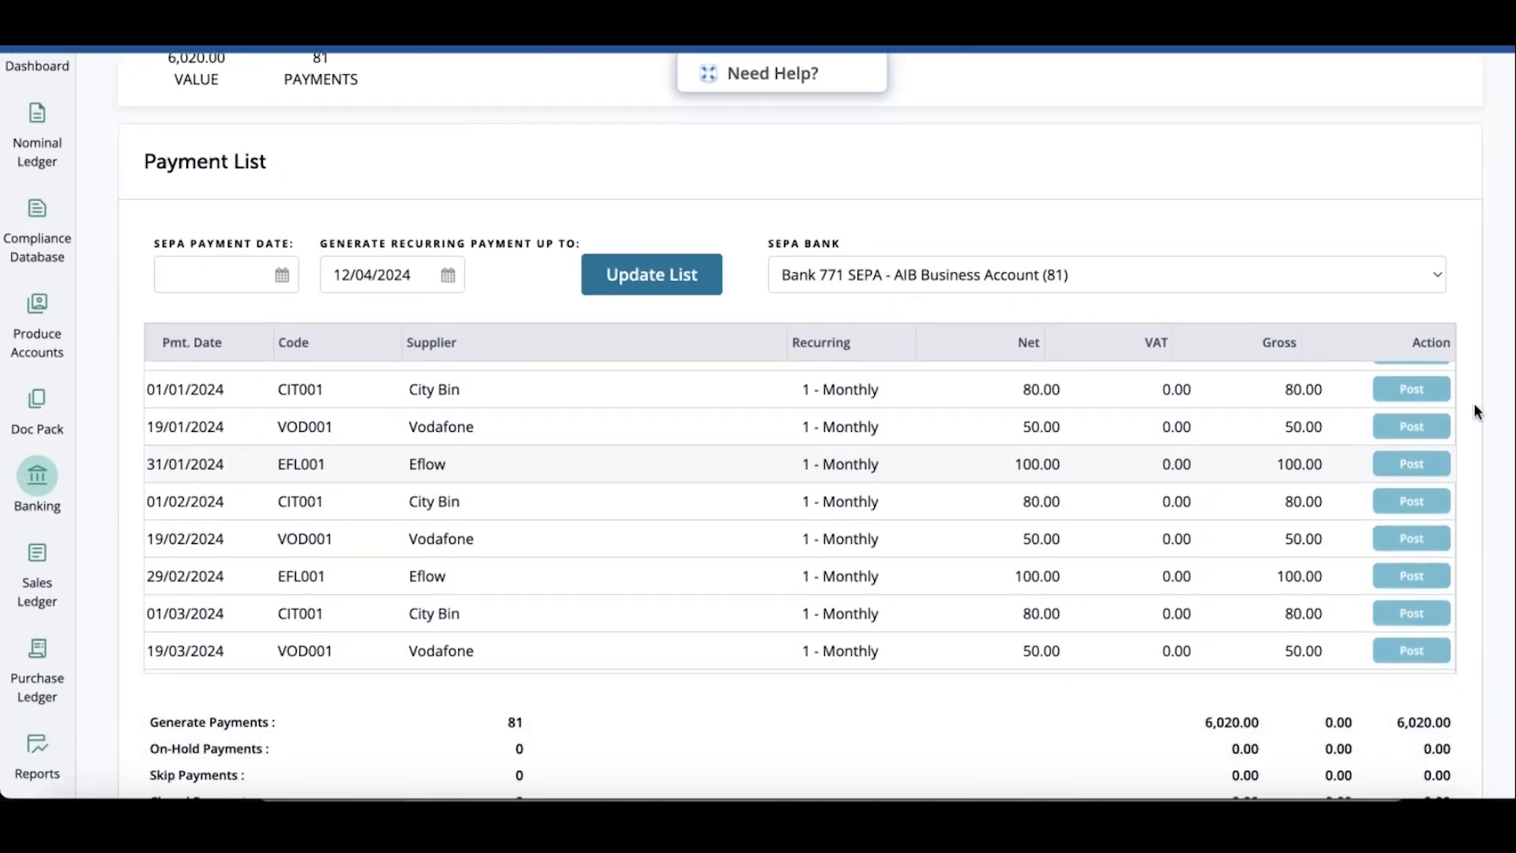
pyautogui.scroll(-3, 1478, 411)
pyautogui.click(1434, 684)
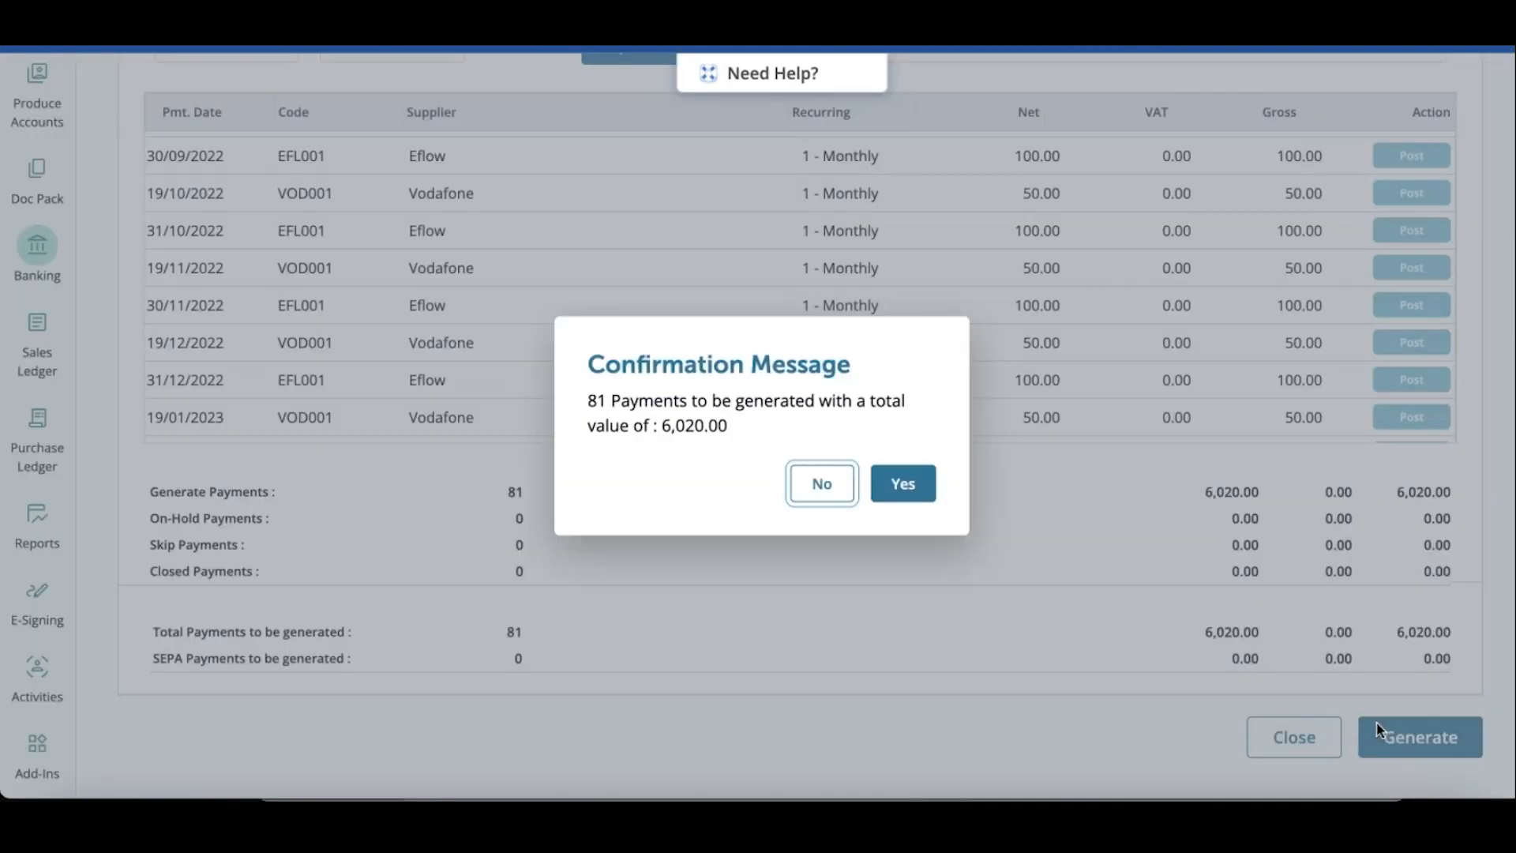
pyautogui.click(908, 483)
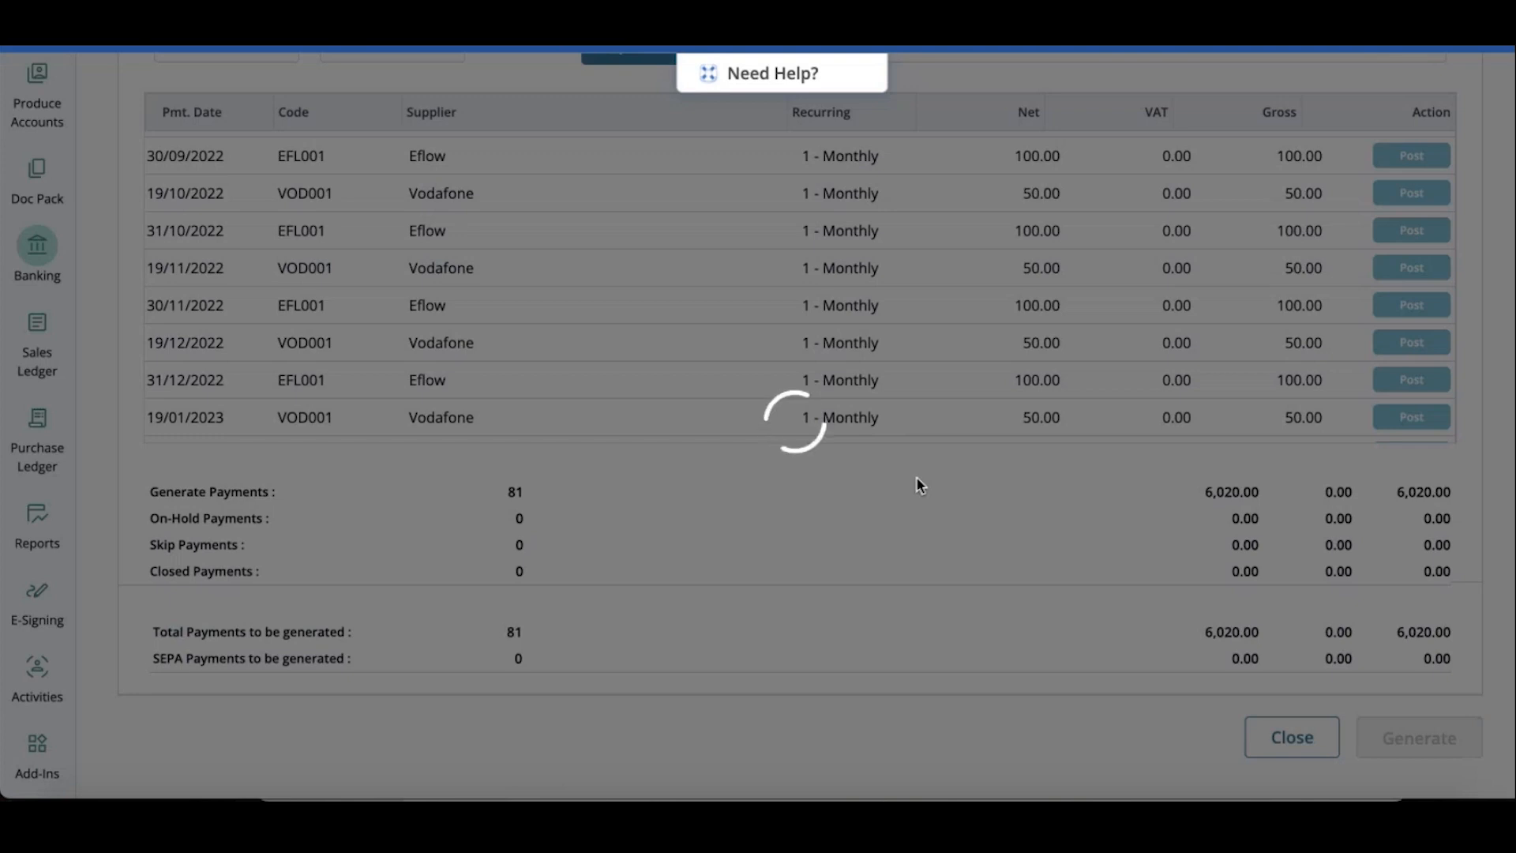